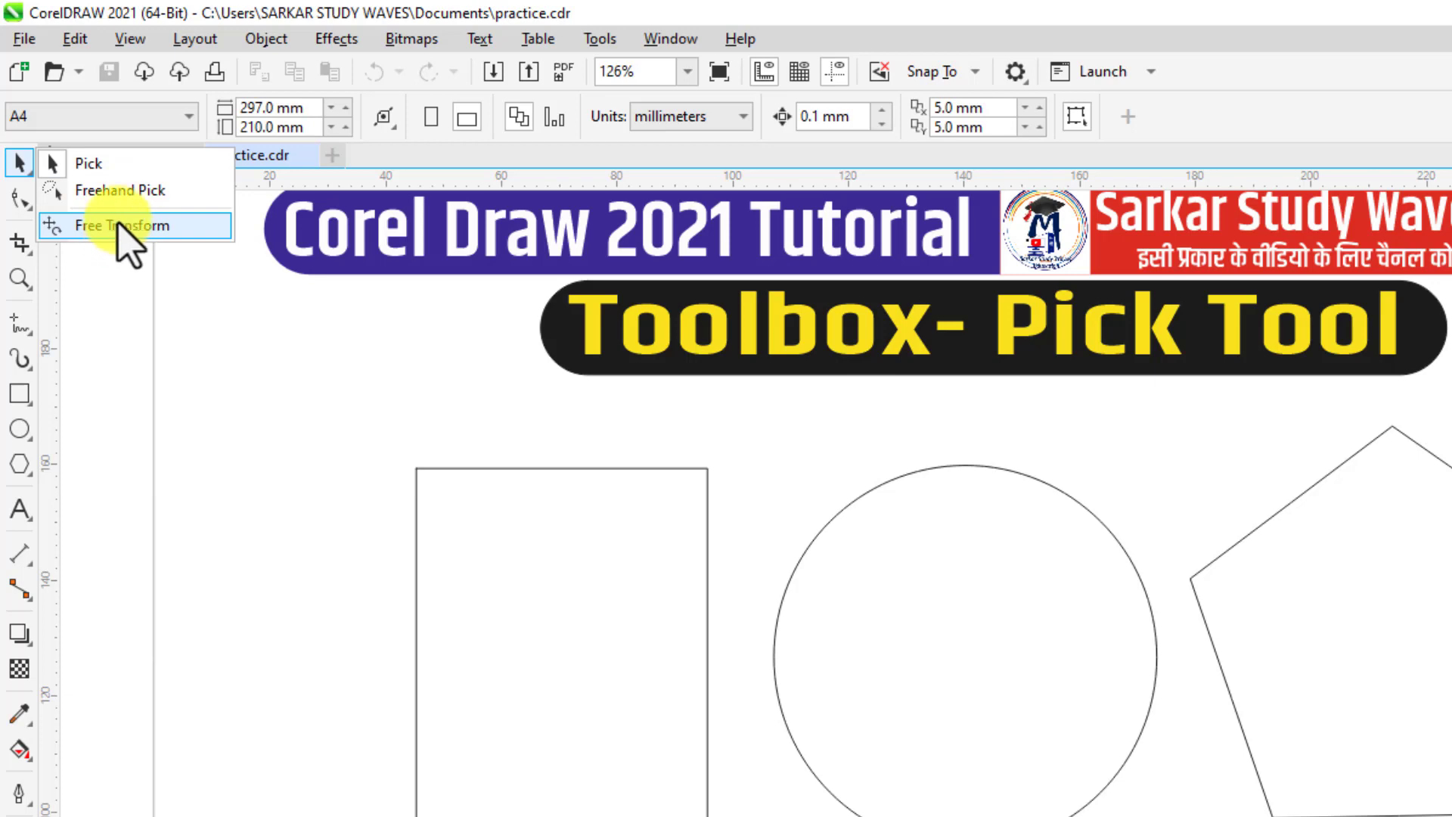
Step: Activate the Pick tool and select the rectangle, circle and pentagon one after another
click(89, 164)
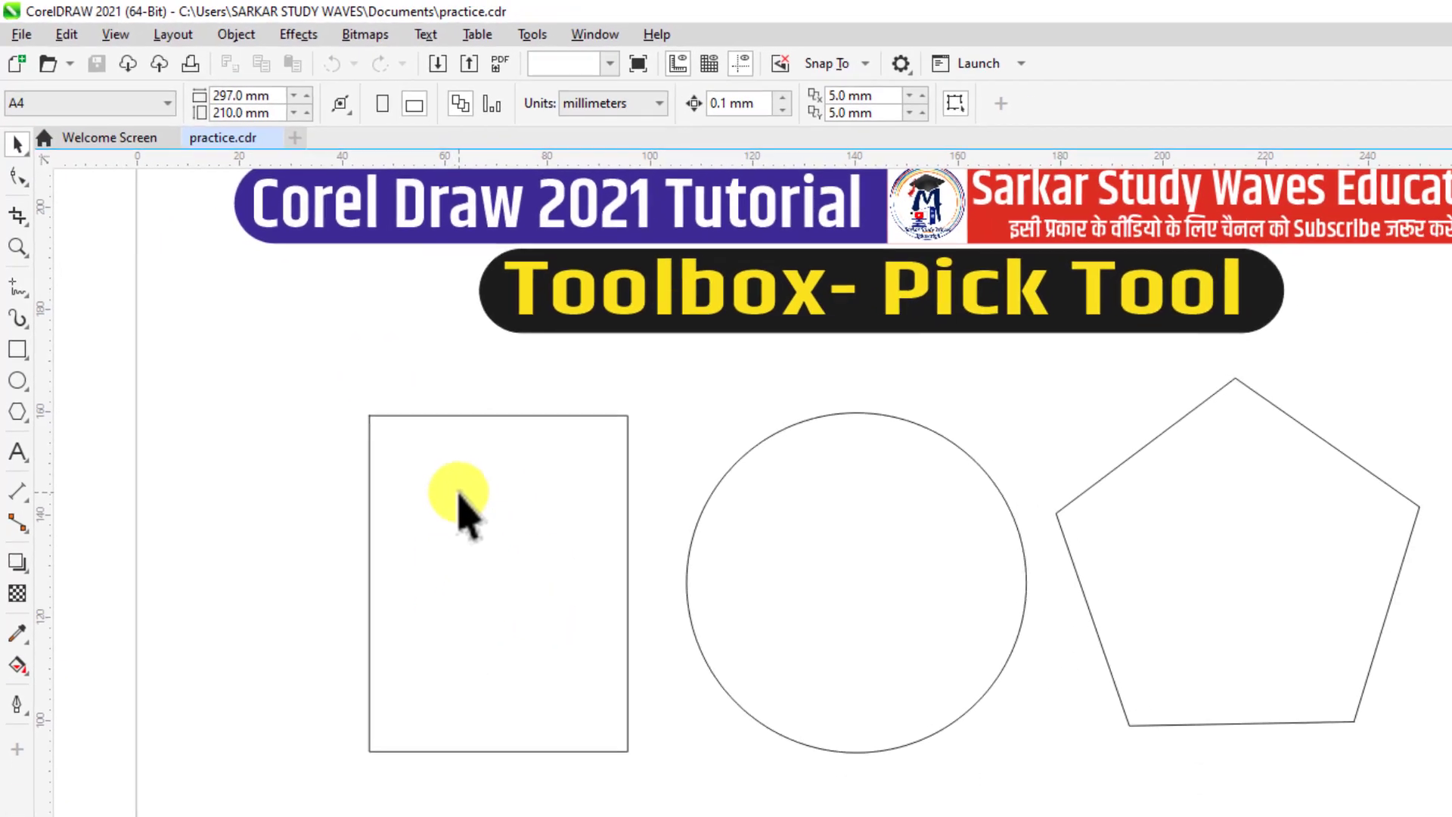
click(625, 512)
click(814, 549)
click(1198, 566)
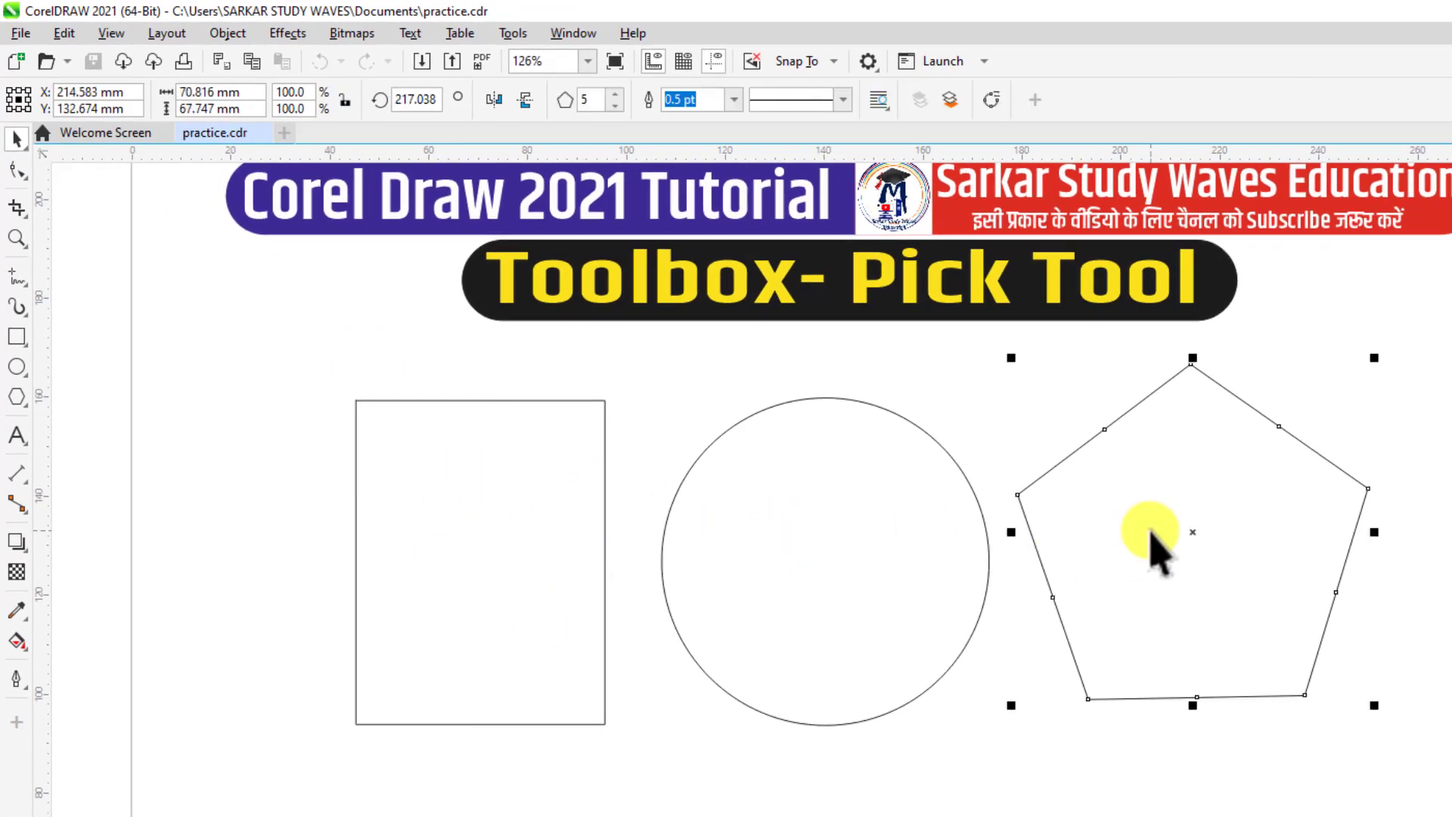
click(819, 555)
click(491, 543)
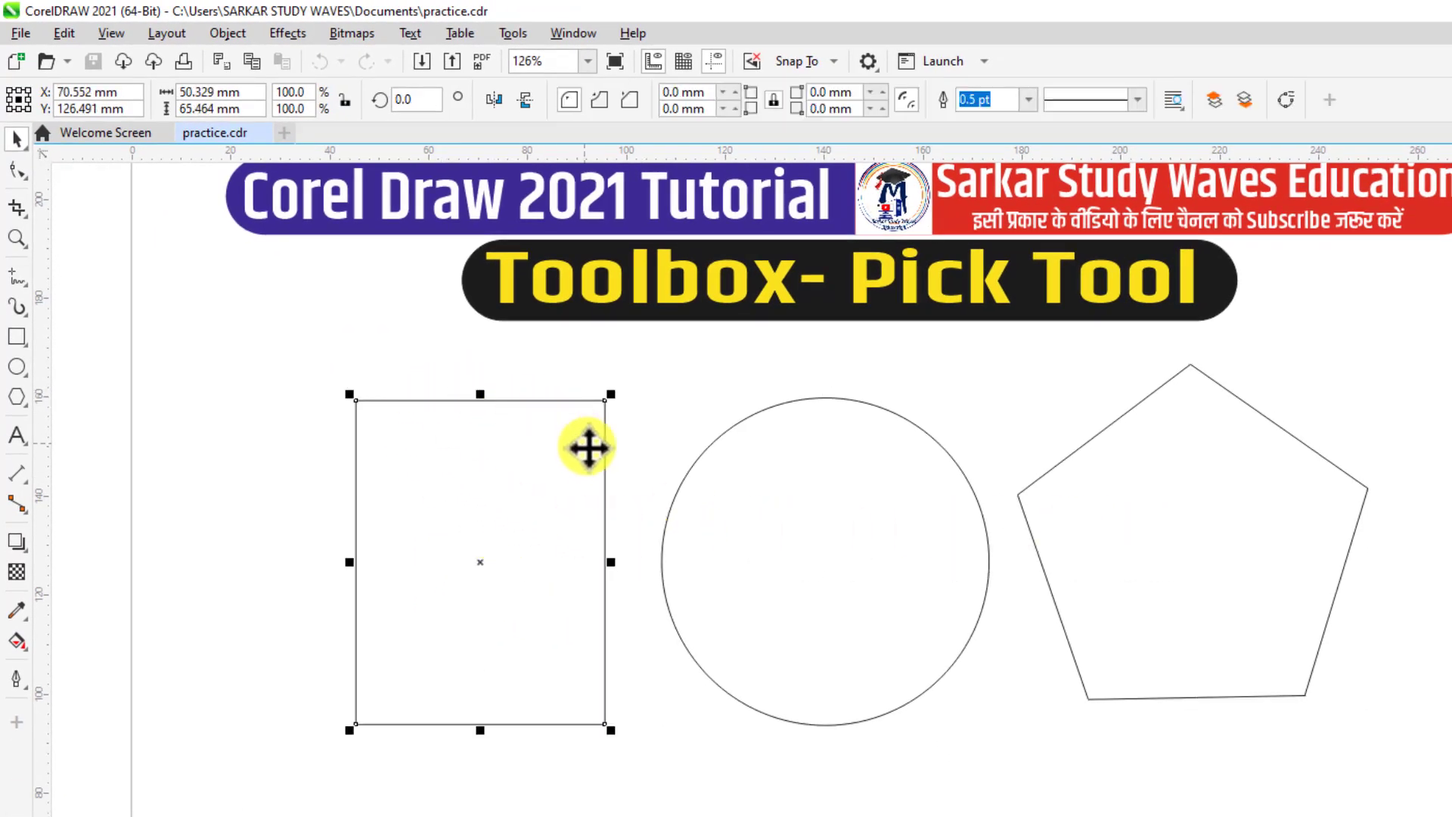
click(722, 552)
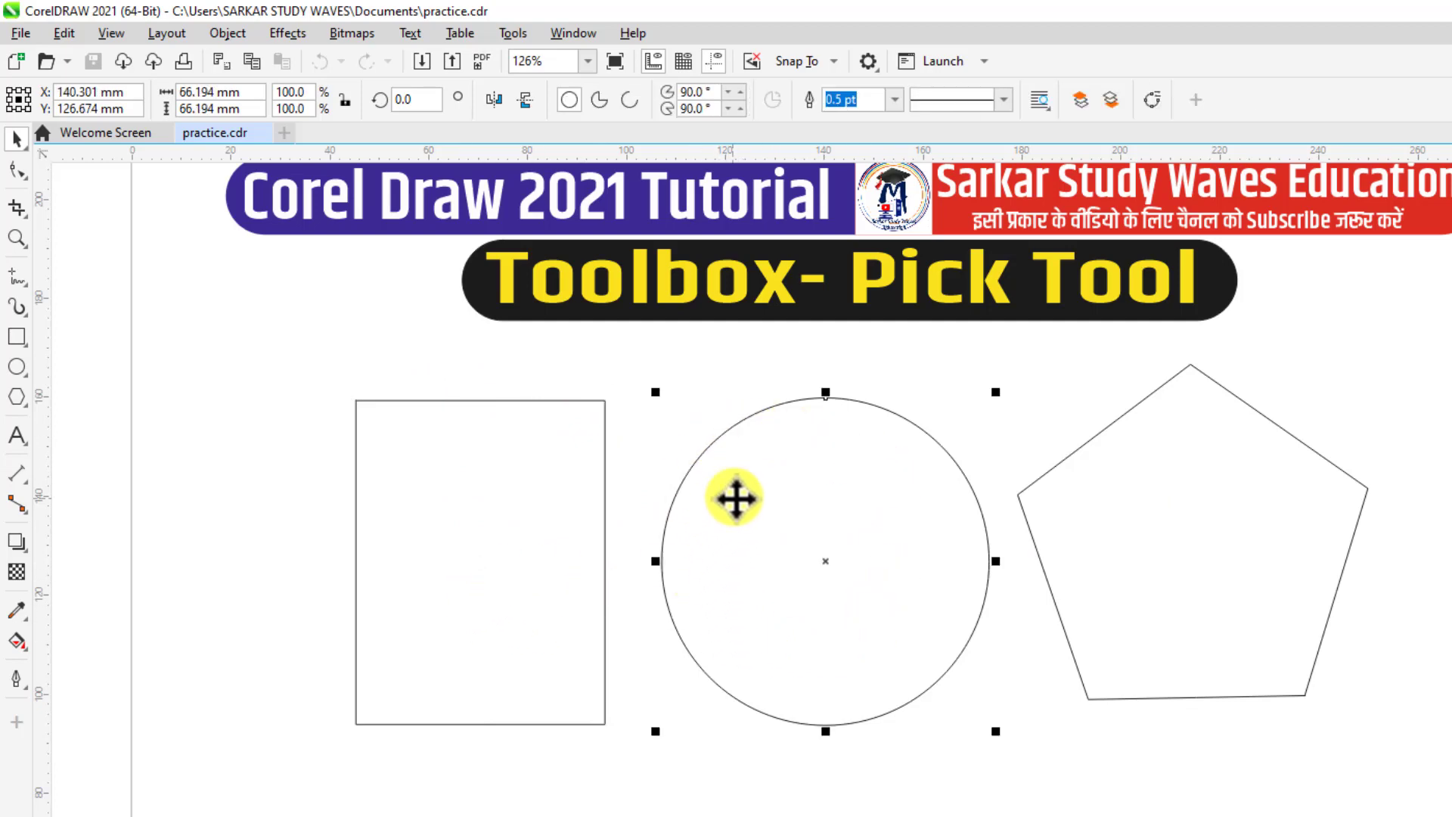
click(1226, 564)
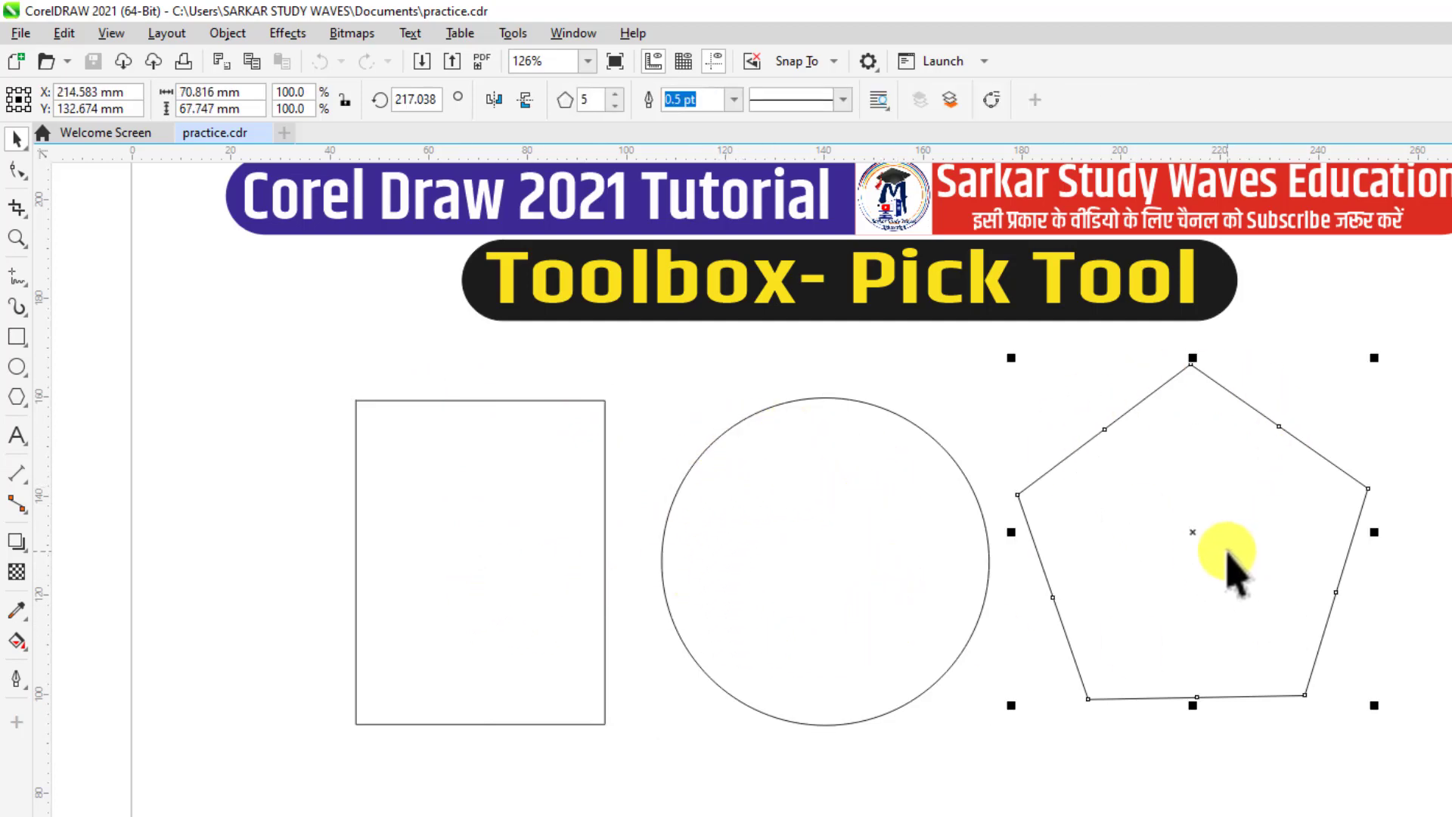
Step: Move the rectangle slightly up and to the right, and resize it to about 49.3 mm wide by 68.7 mm high
click(412, 499)
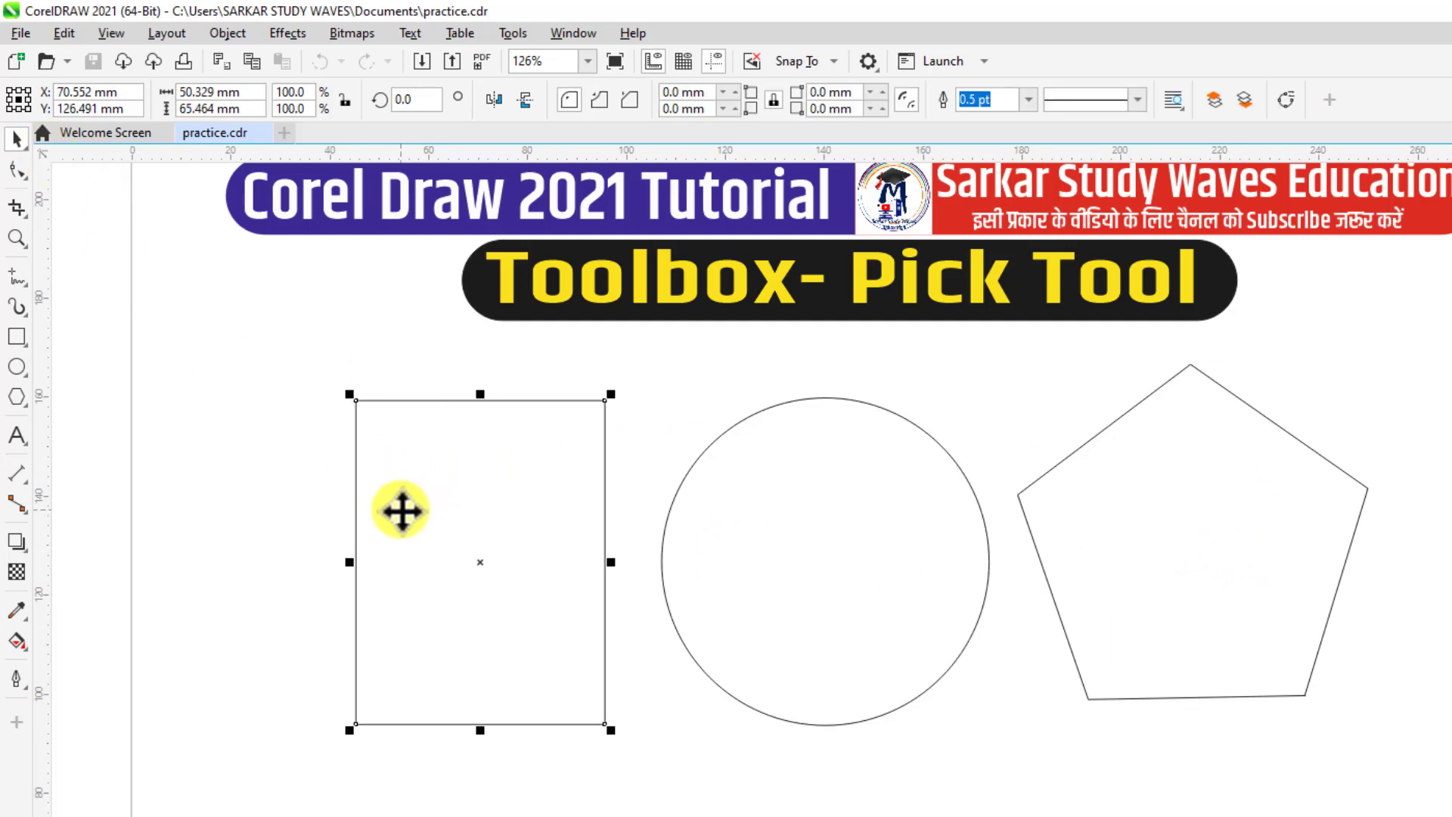
scroll(340, 544, up, 3)
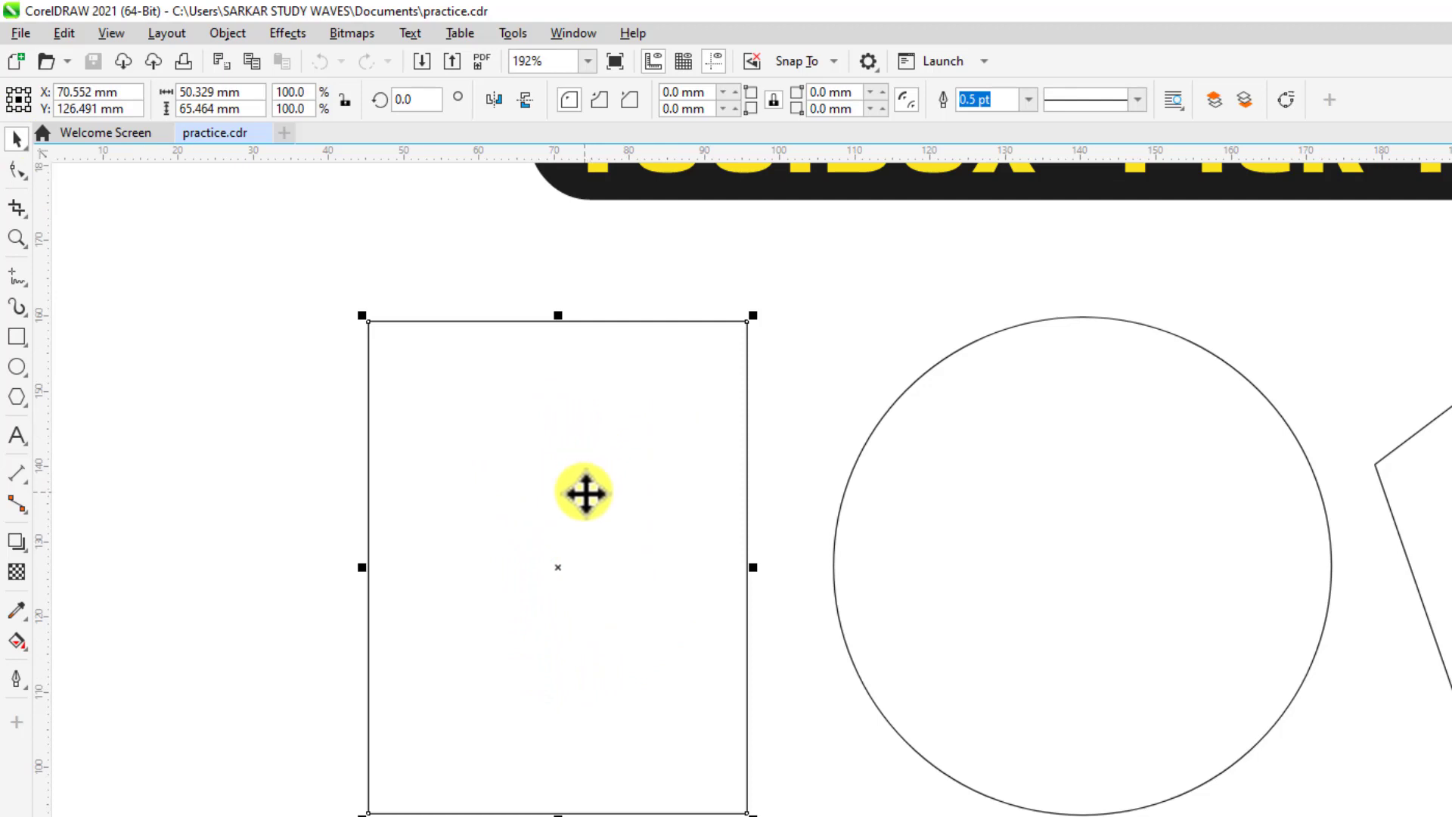
mouse_move(584, 492)
mouse_down()
mouse_move(348, 476)
mouse_move(641, 528)
mouse_move(593, 480)
mouse_up()
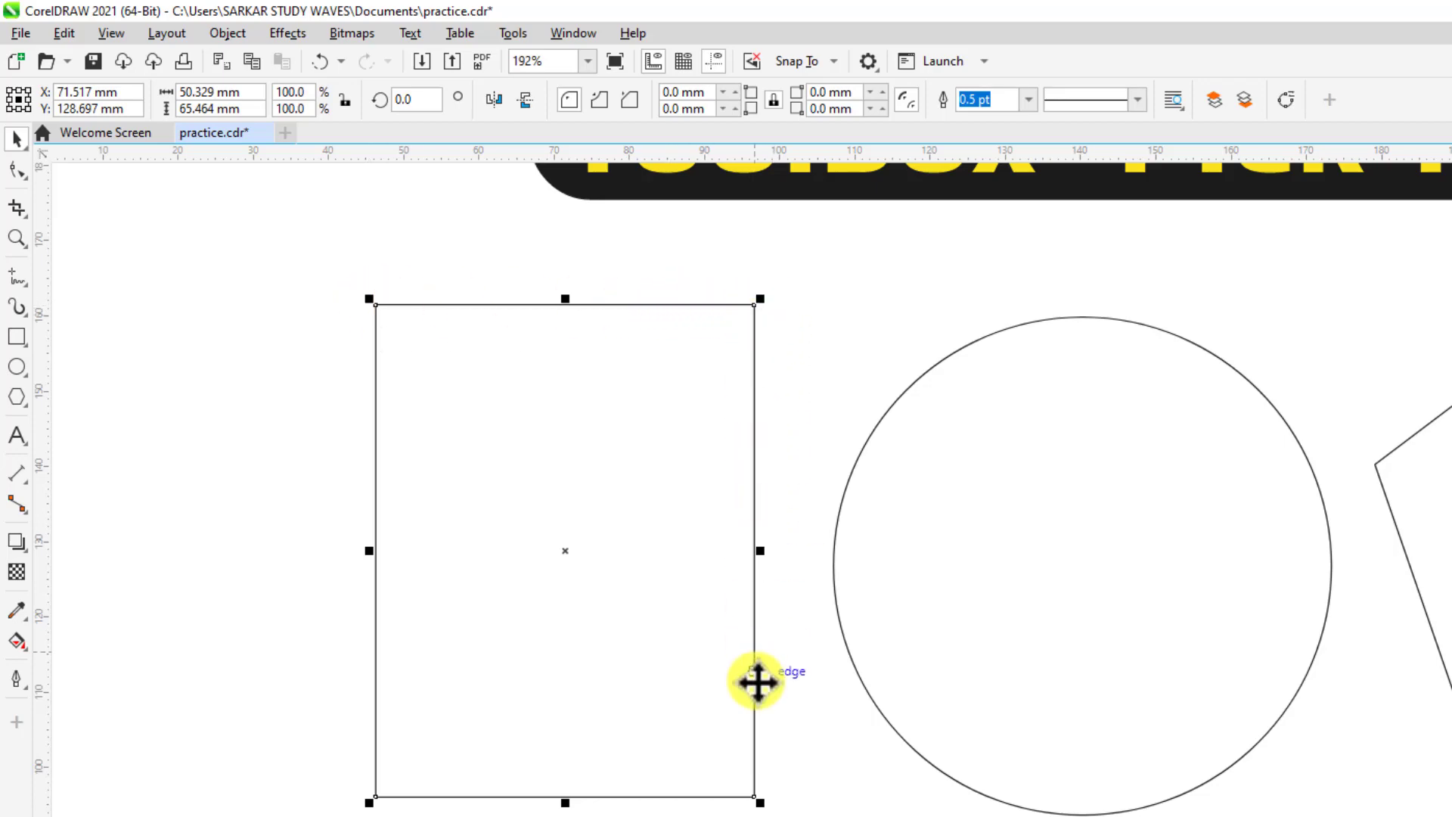
drag(760, 301, 797, 292)
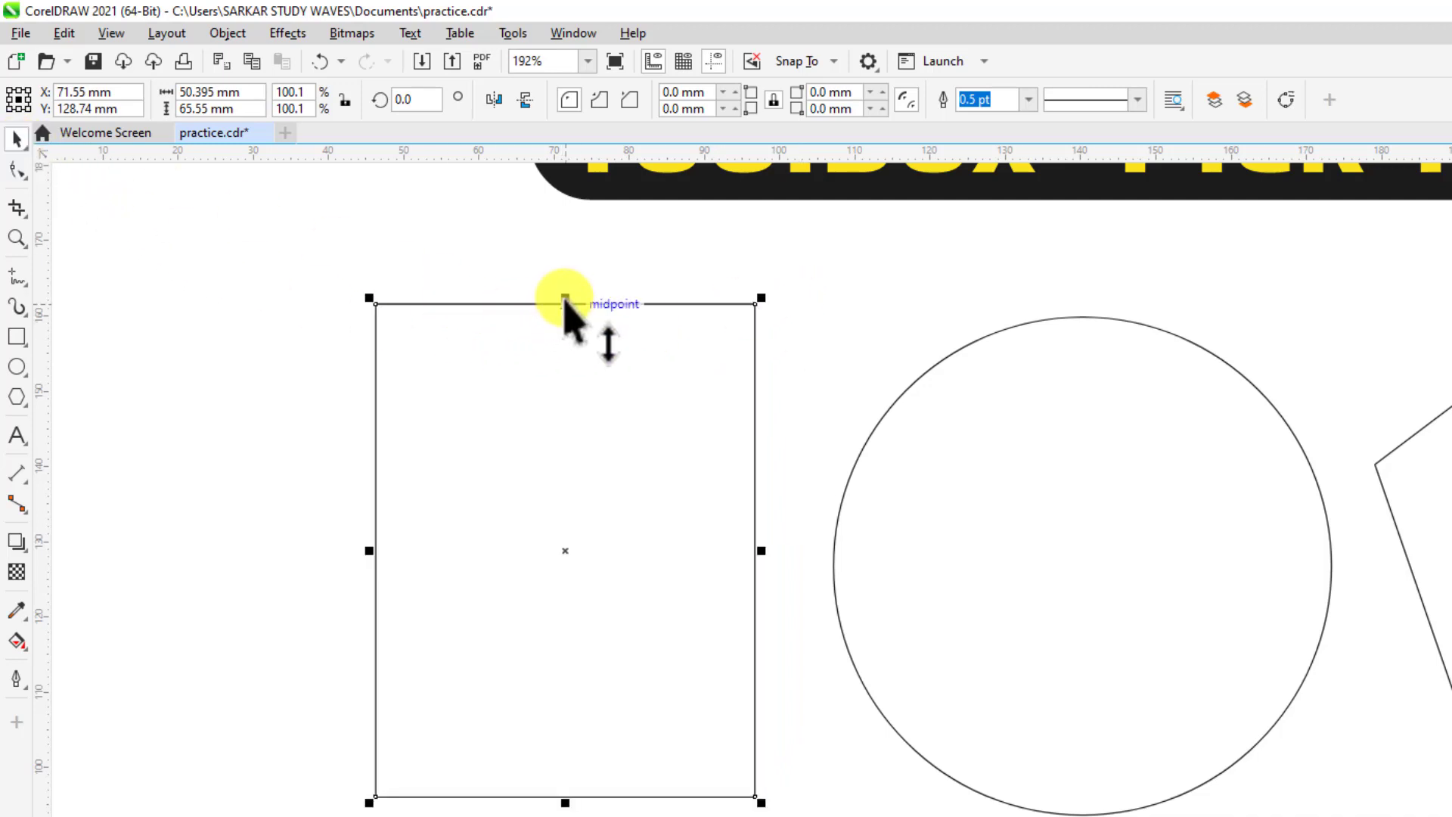
mouse_move(563, 301)
mouse_down()
mouse_move(586, 493)
mouse_move(567, 477)
mouse_move(577, 281)
mouse_up()
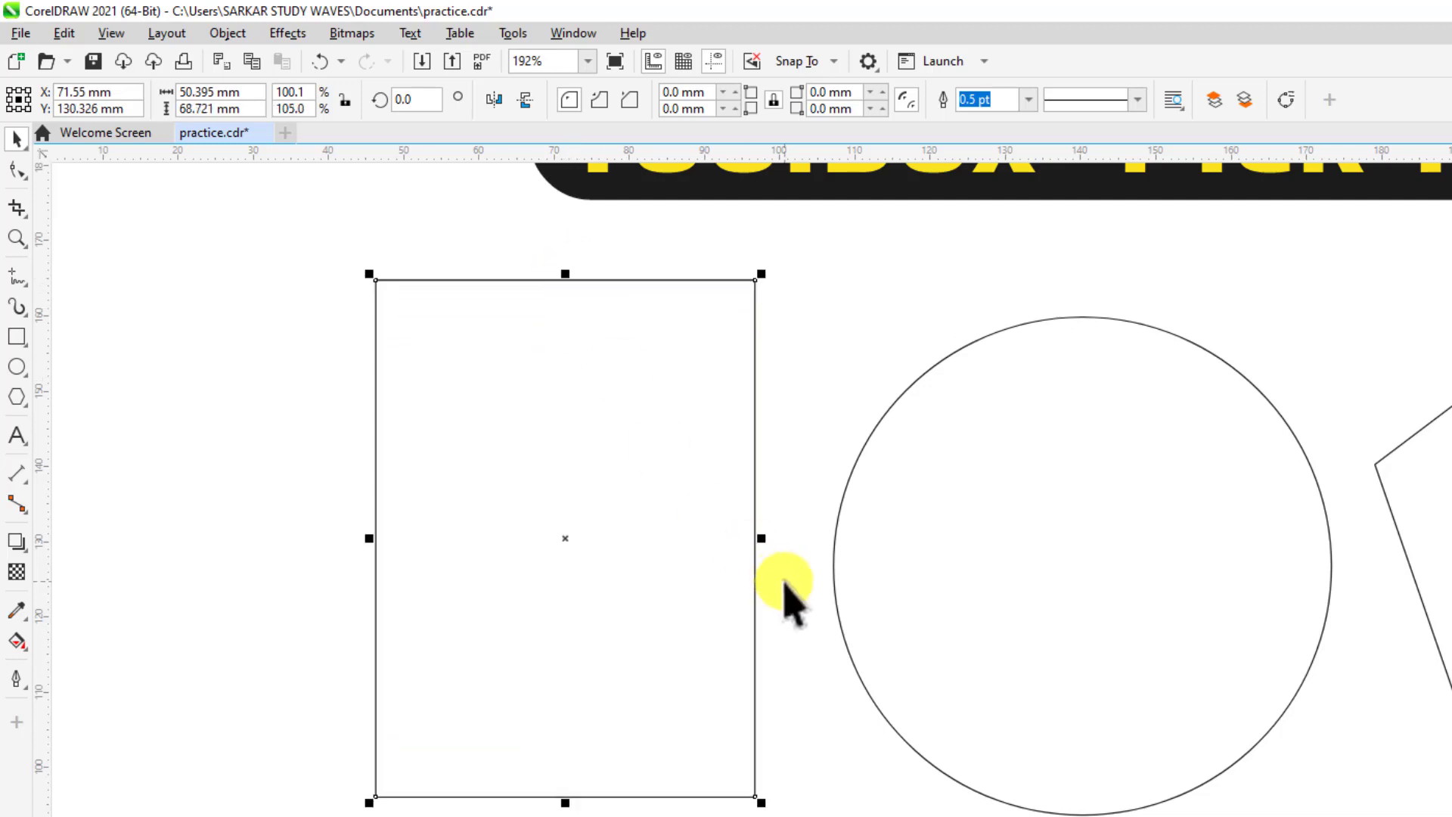
mouse_move(761, 539)
mouse_down()
mouse_move(579, 529)
mouse_move(773, 537)
mouse_move(747, 538)
mouse_up()
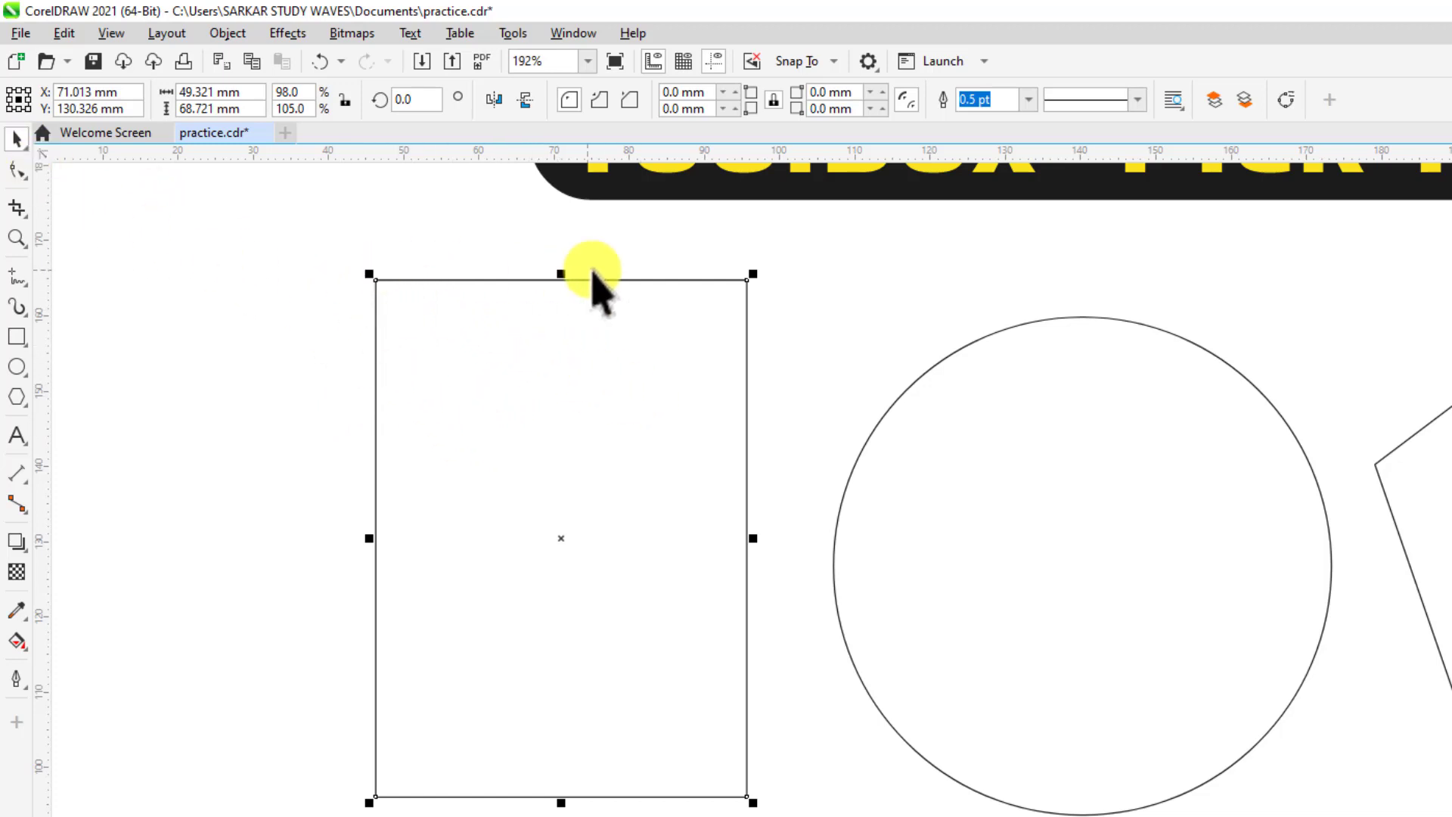
Step: Rotate the rectangle about 0.44° and skew its top edge to the right, making it about 60.6 mm wide
click(567, 472)
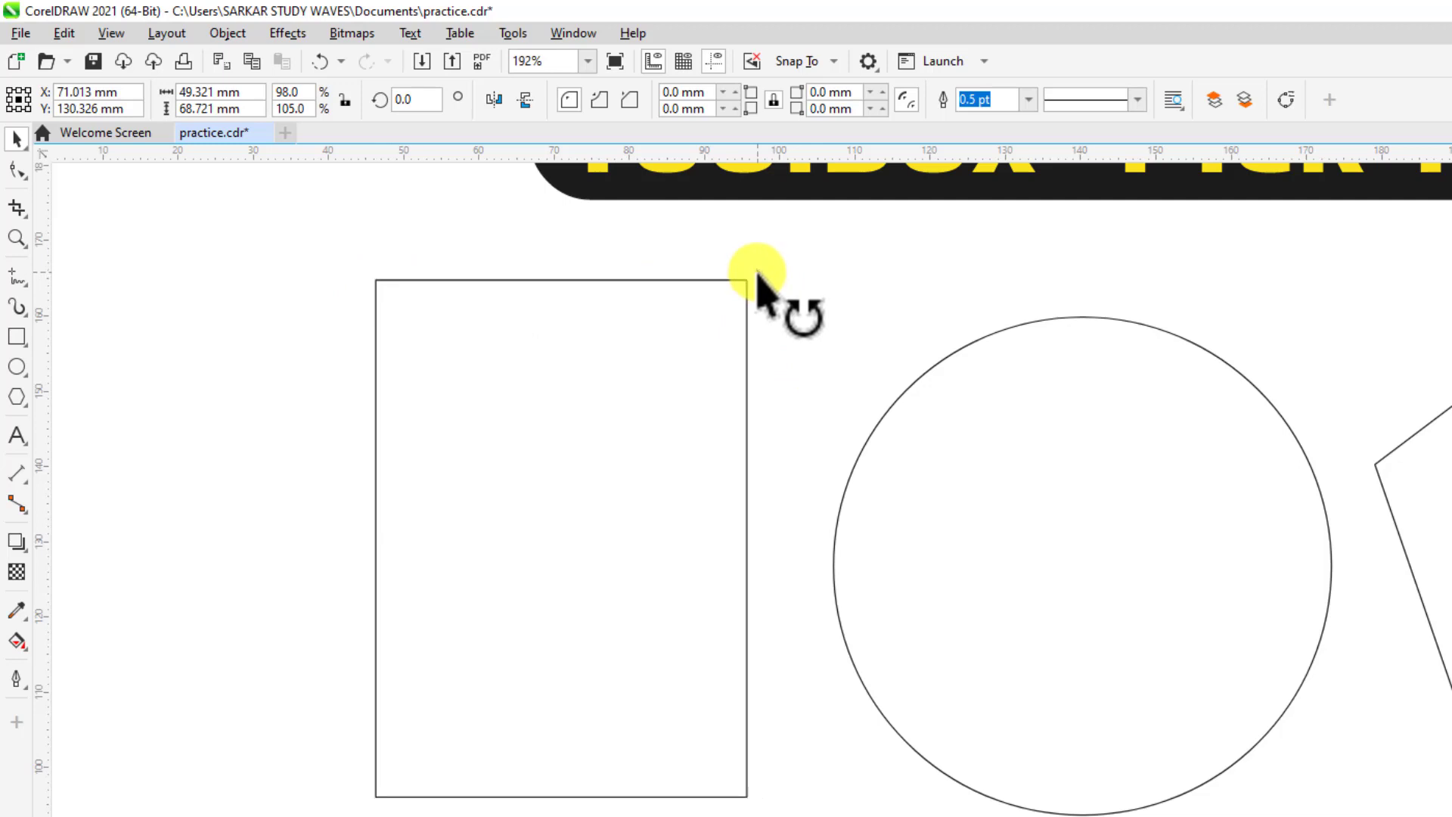
mouse_move(757, 274)
mouse_down()
mouse_move(807, 374)
mouse_move(825, 475)
mouse_move(805, 389)
mouse_move(707, 279)
mouse_move(734, 299)
mouse_move(761, 270)
mouse_up()
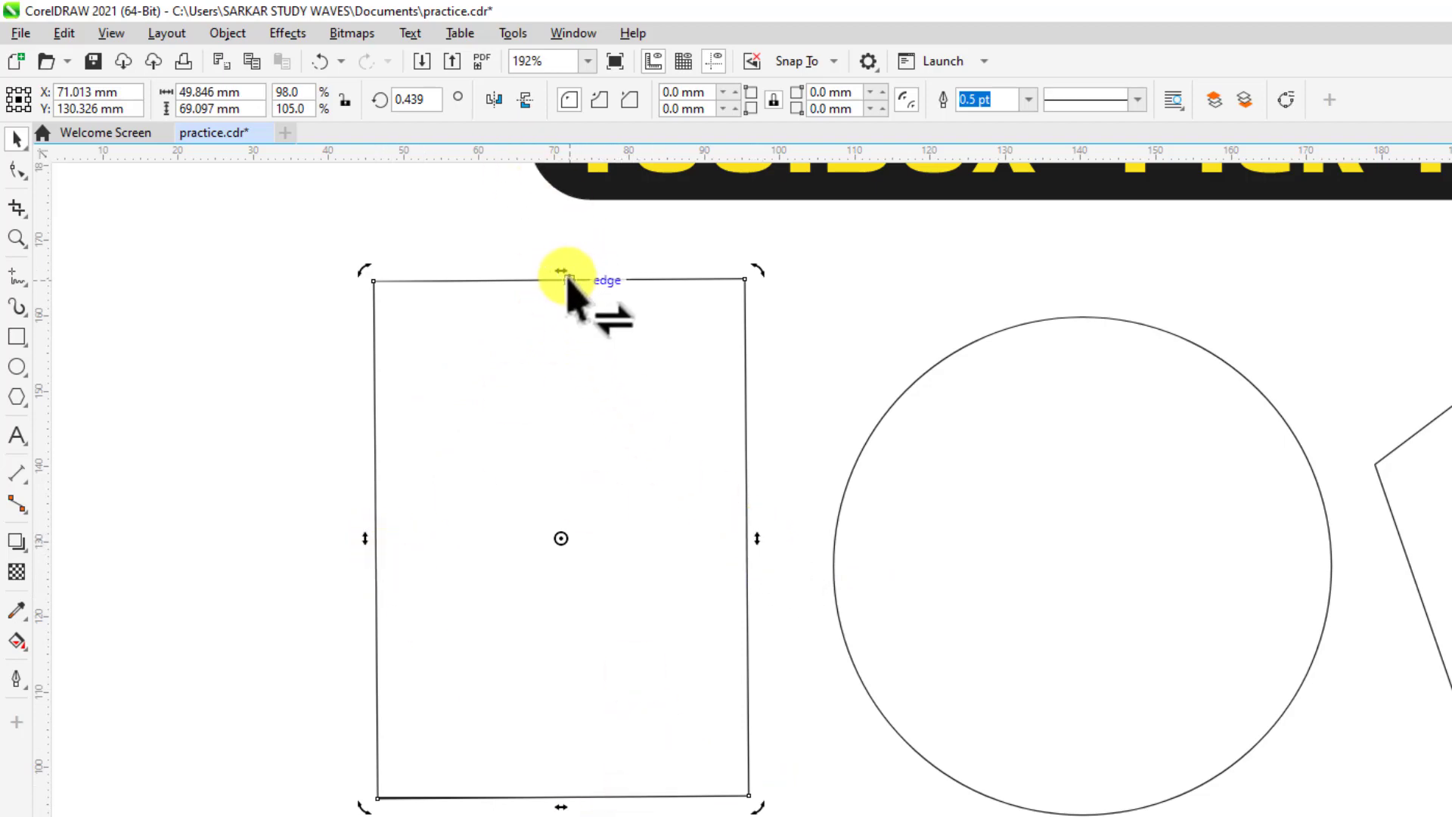
drag(558, 274, 651, 308)
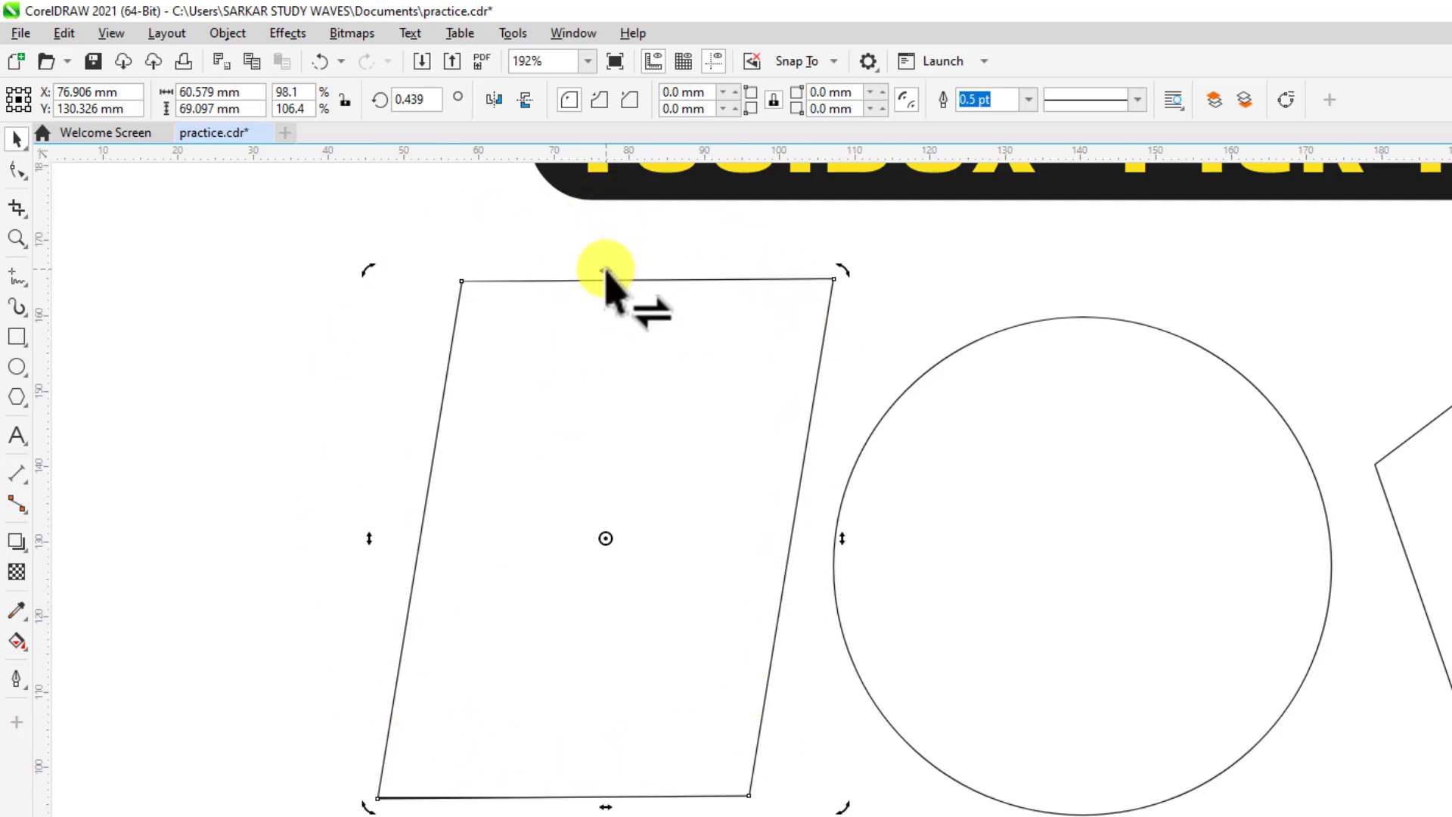
Step: Skew the rectangle's top edge left and its right side down to about 60.8 by 72.7 mm, and fill it blue
drag(605, 271, 535, 271)
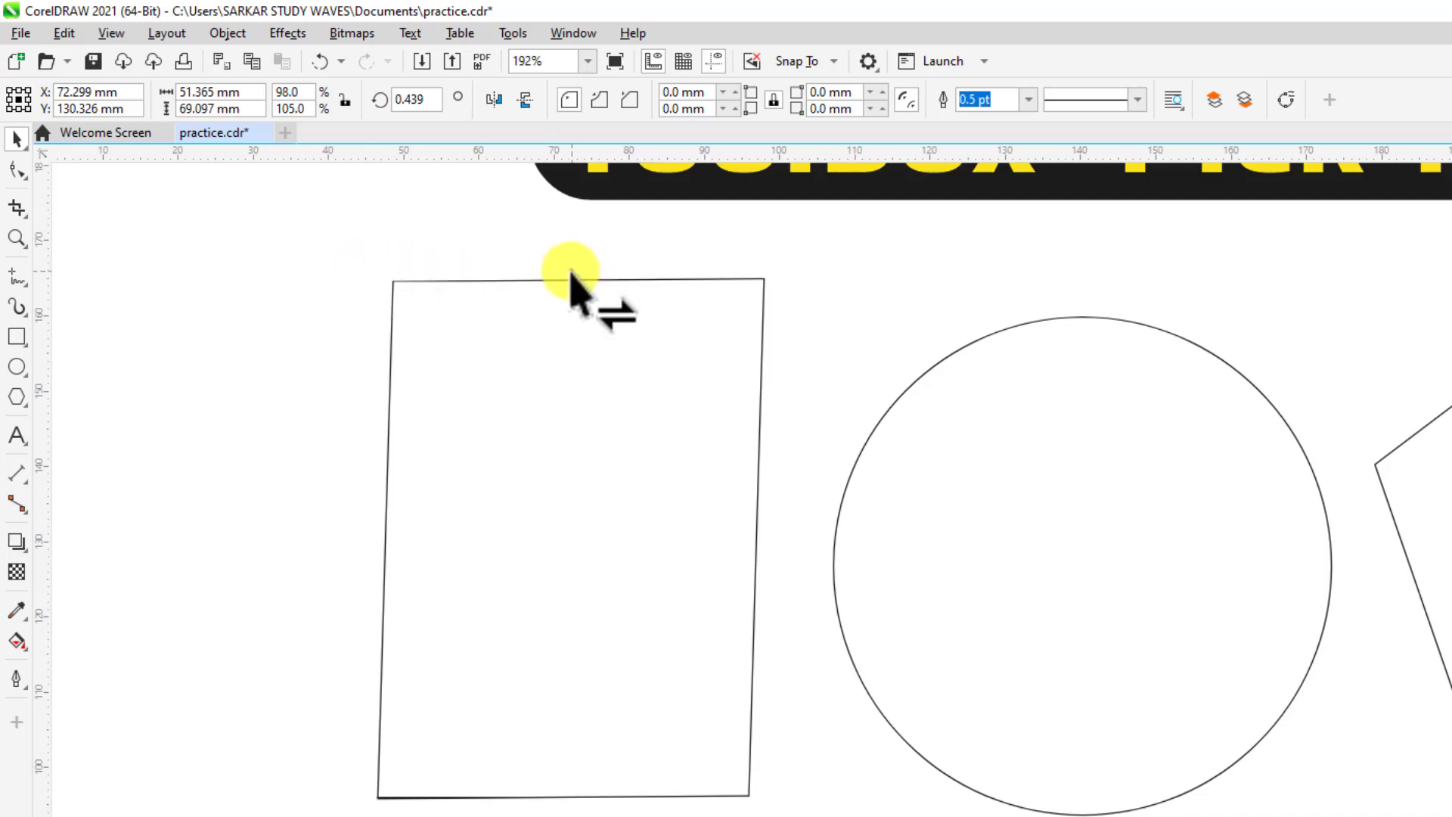
drag(570, 276, 536, 279)
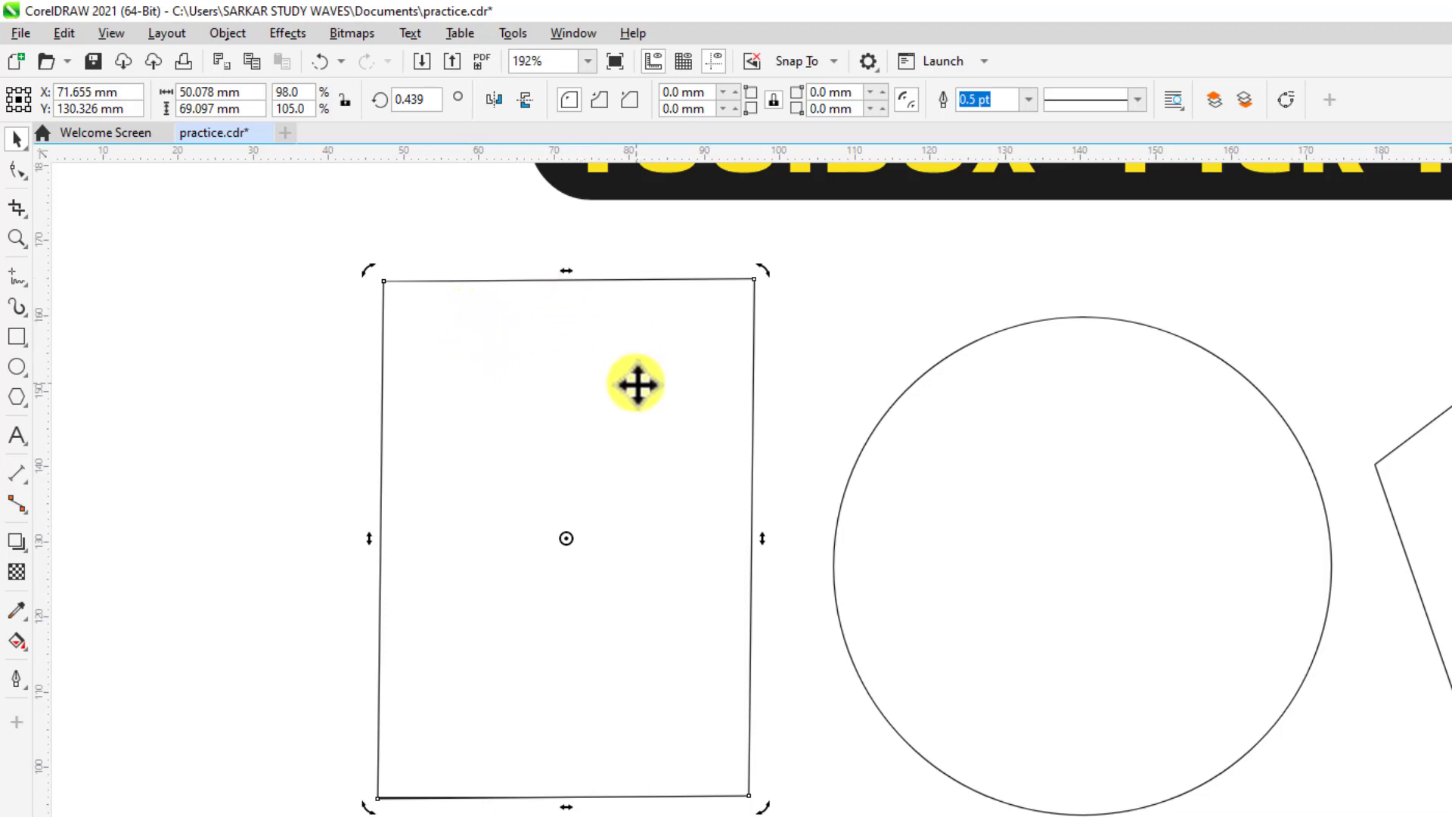
drag(570, 271, 476, 269)
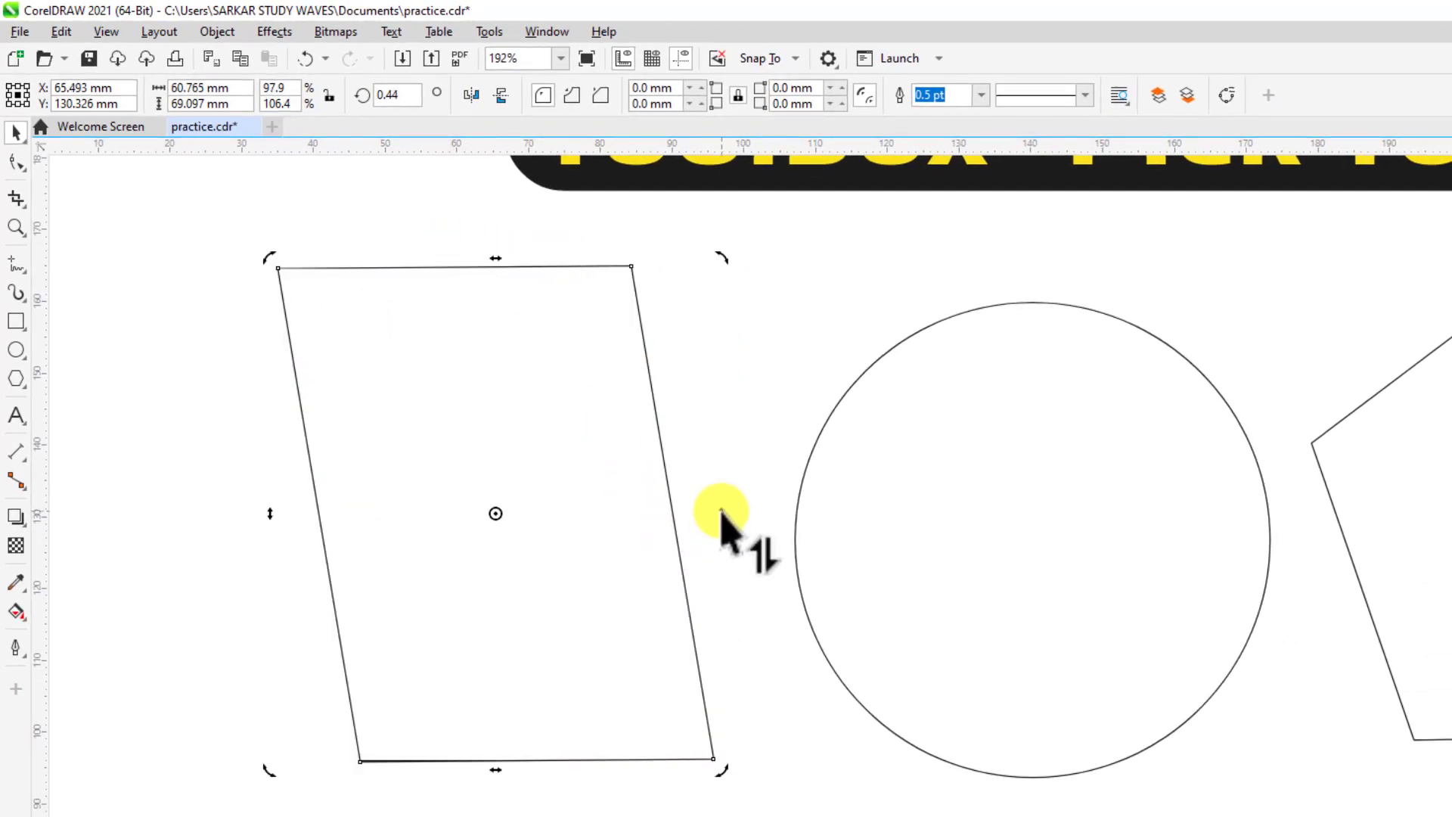
mouse_move(720, 513)
mouse_down()
mouse_move(718, 588)
mouse_move(720, 505)
mouse_up()
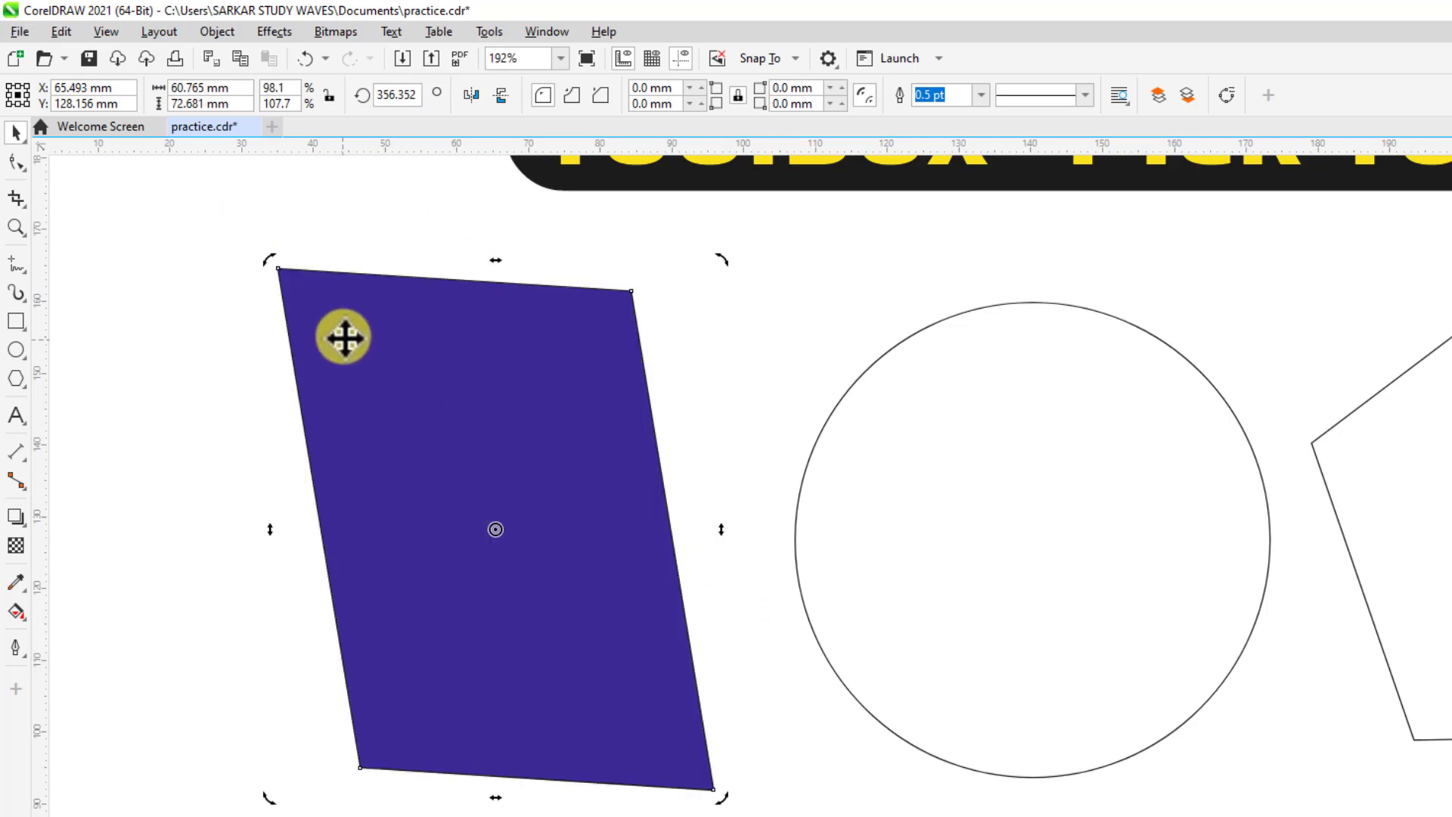
Step: Enlarge the circle up and to the left, and stretch it upward to about 68.6 mm wide by 70.3 mm high
click(1002, 469)
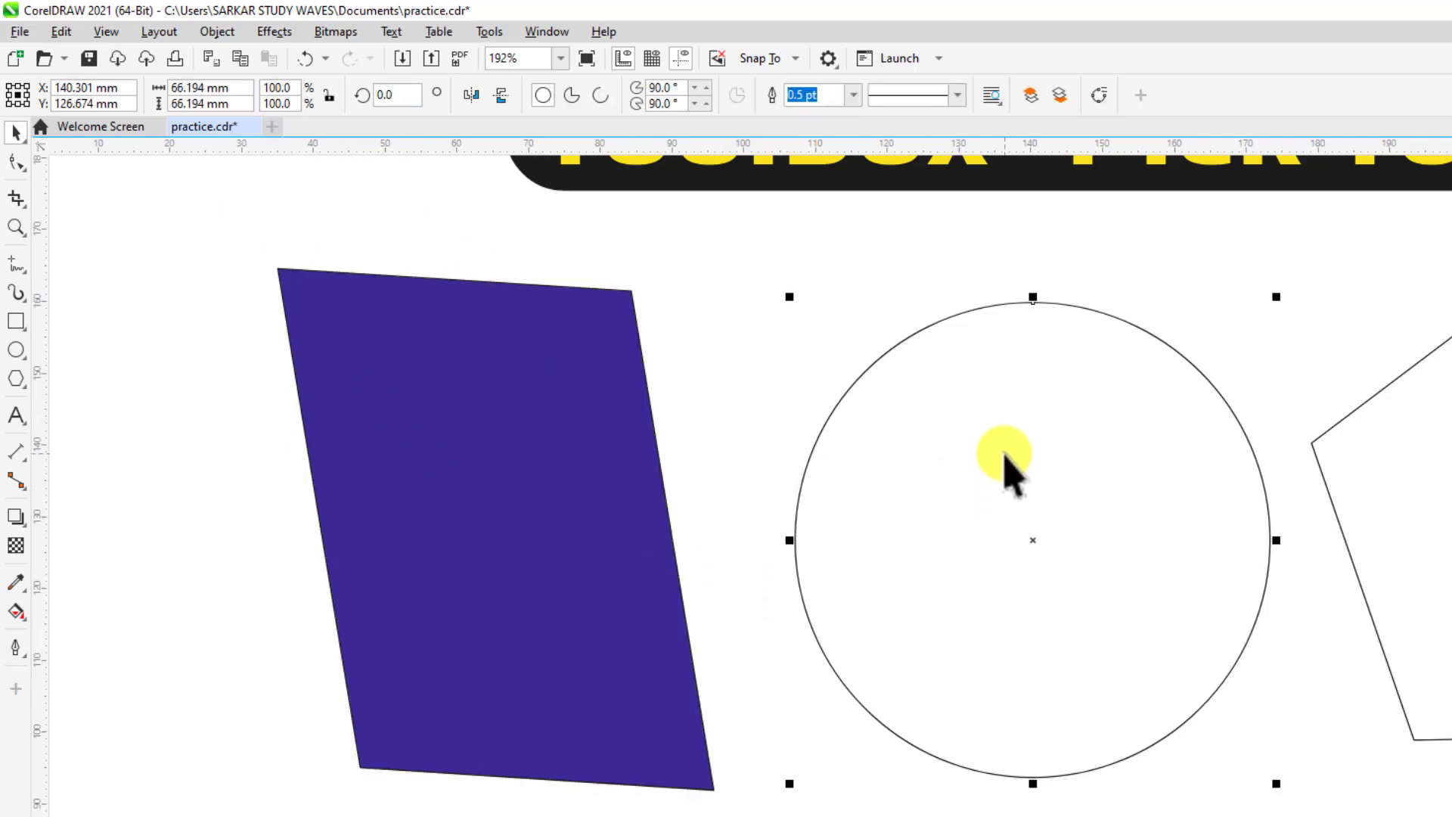
mouse_move(790, 296)
mouse_down()
mouse_move(741, 274)
mouse_move(782, 281)
mouse_up()
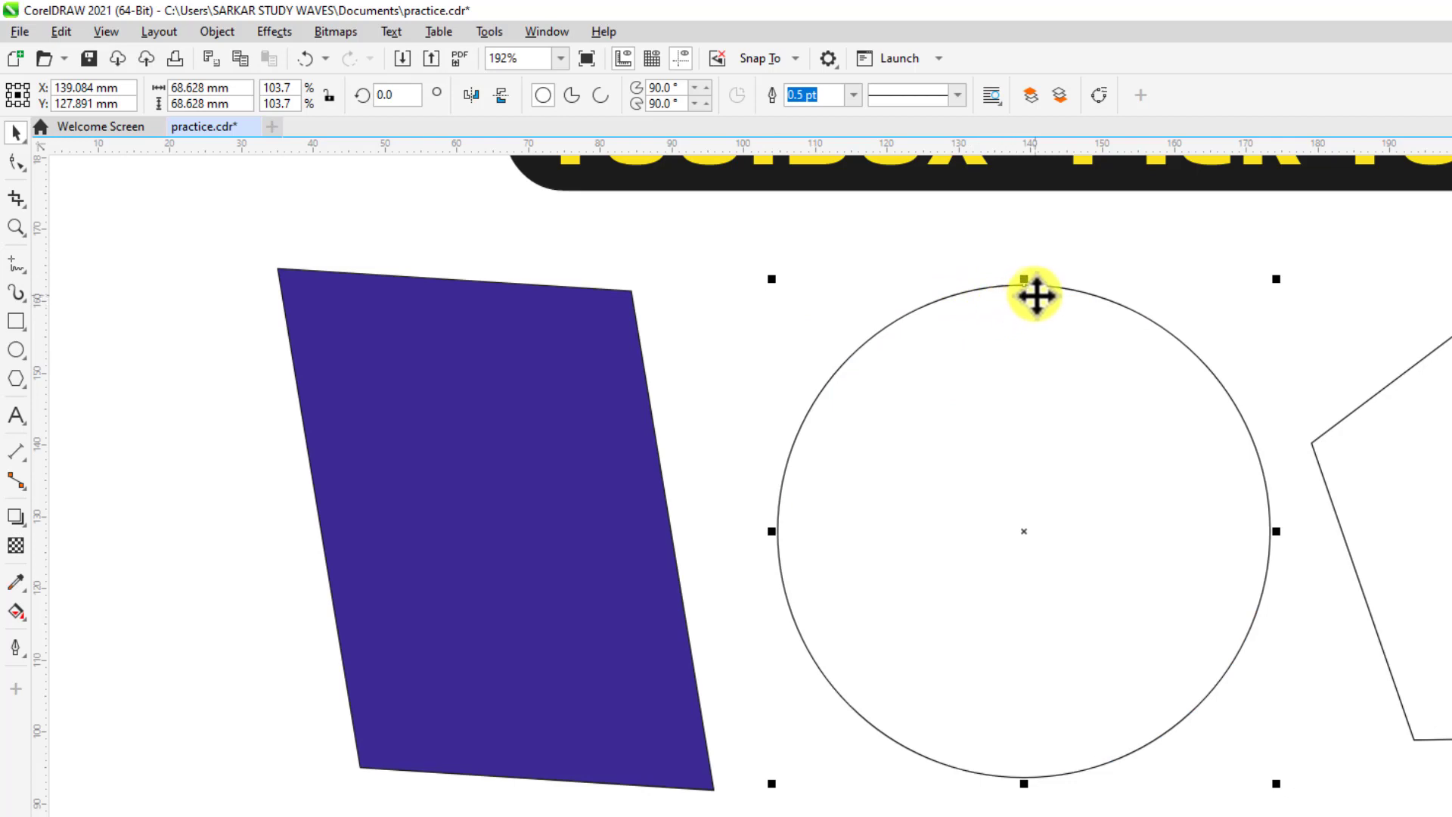
drag(1024, 283, 995, 267)
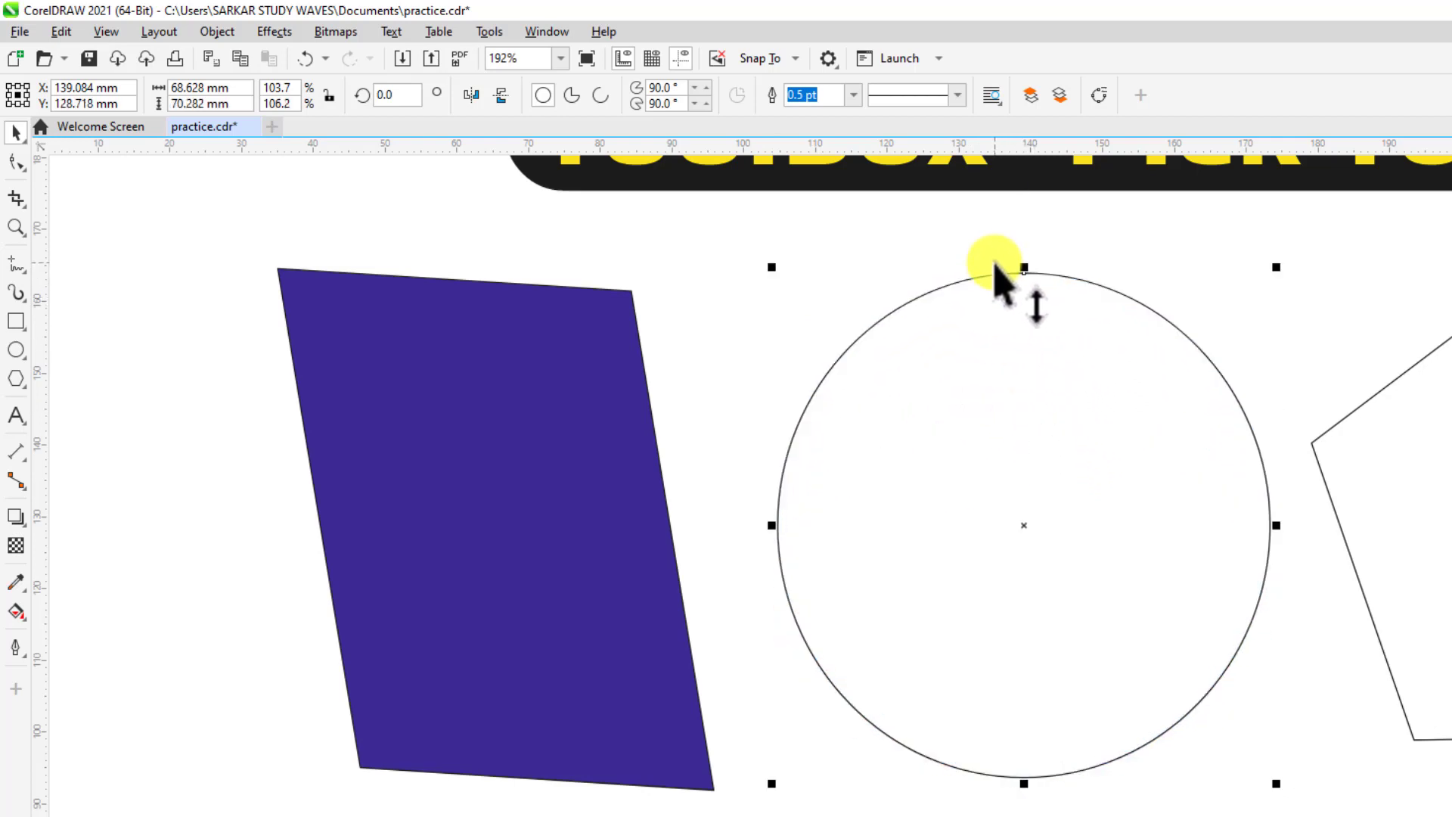
Step: Rotate the circle about 8.4° and skew its top to the left, making it about 69 mm wide
click(999, 432)
mouse_move(769, 274)
mouse_down()
mouse_move(877, 251)
mouse_move(738, 286)
mouse_move(756, 266)
mouse_move(744, 286)
mouse_up()
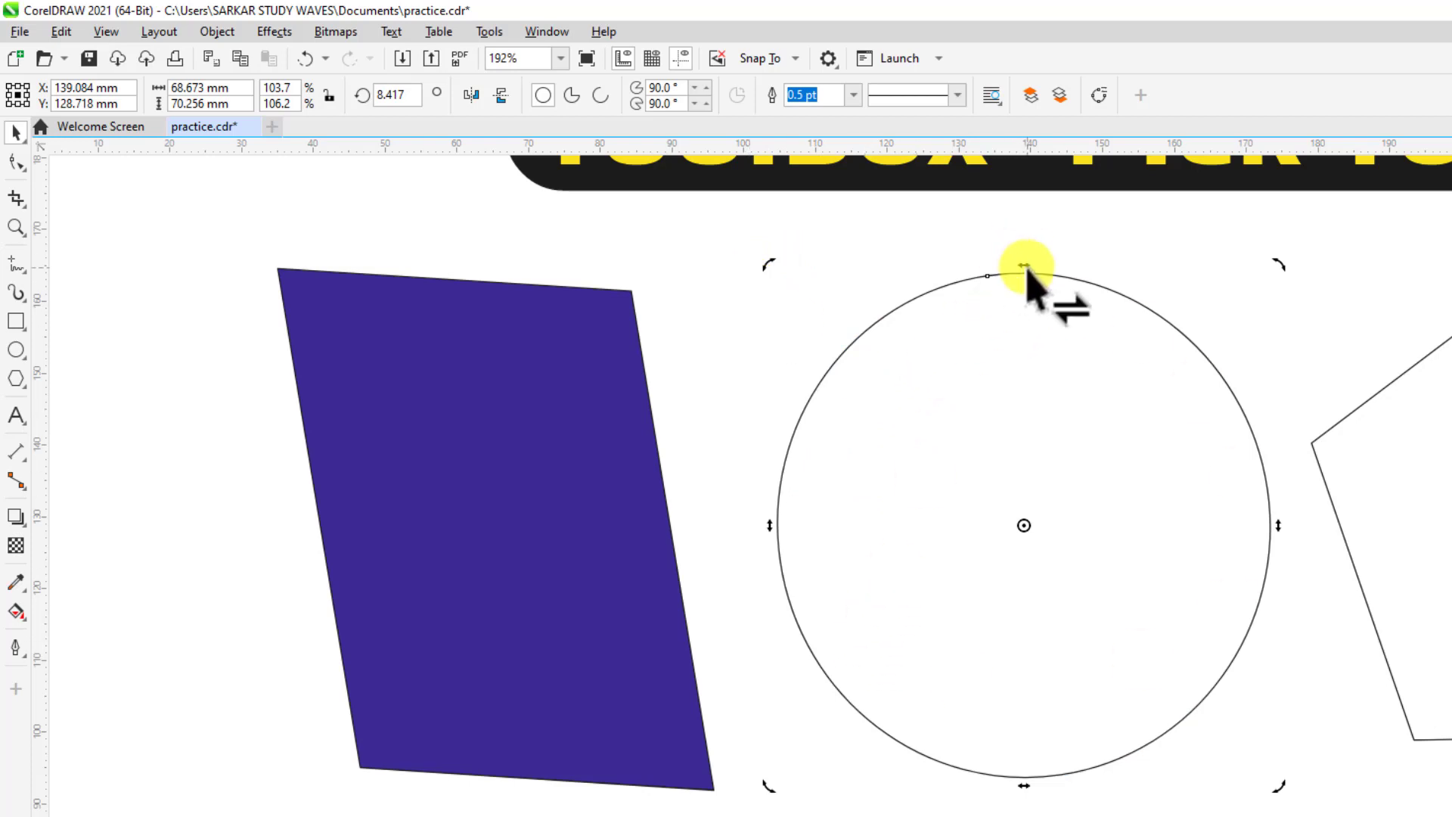
mouse_move(1025, 265)
mouse_down()
mouse_move(901, 283)
mouse_move(1041, 275)
mouse_up()
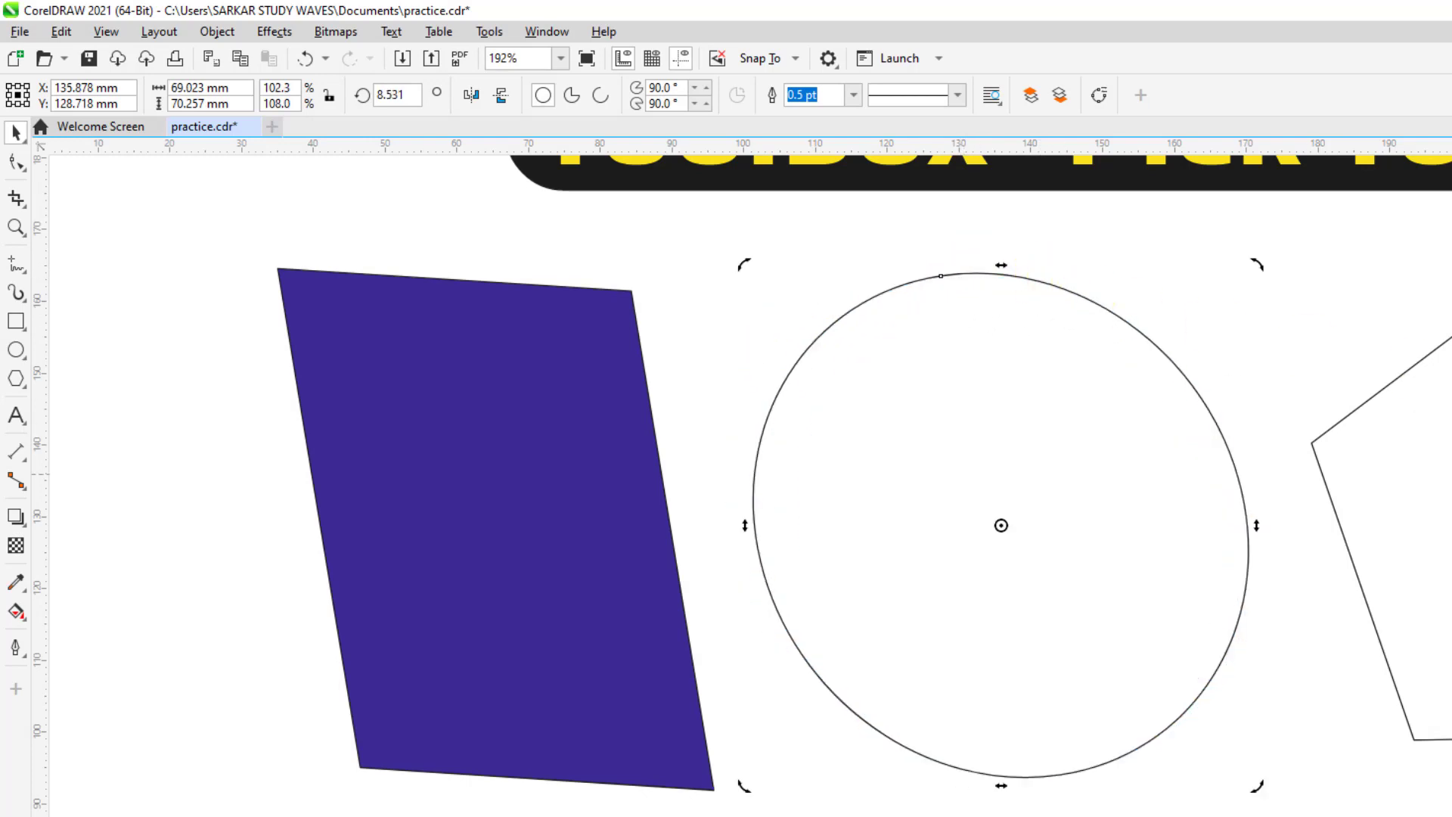
Step: Skew the pentagon's top slightly to the left
scroll(756, 521, right, 3)
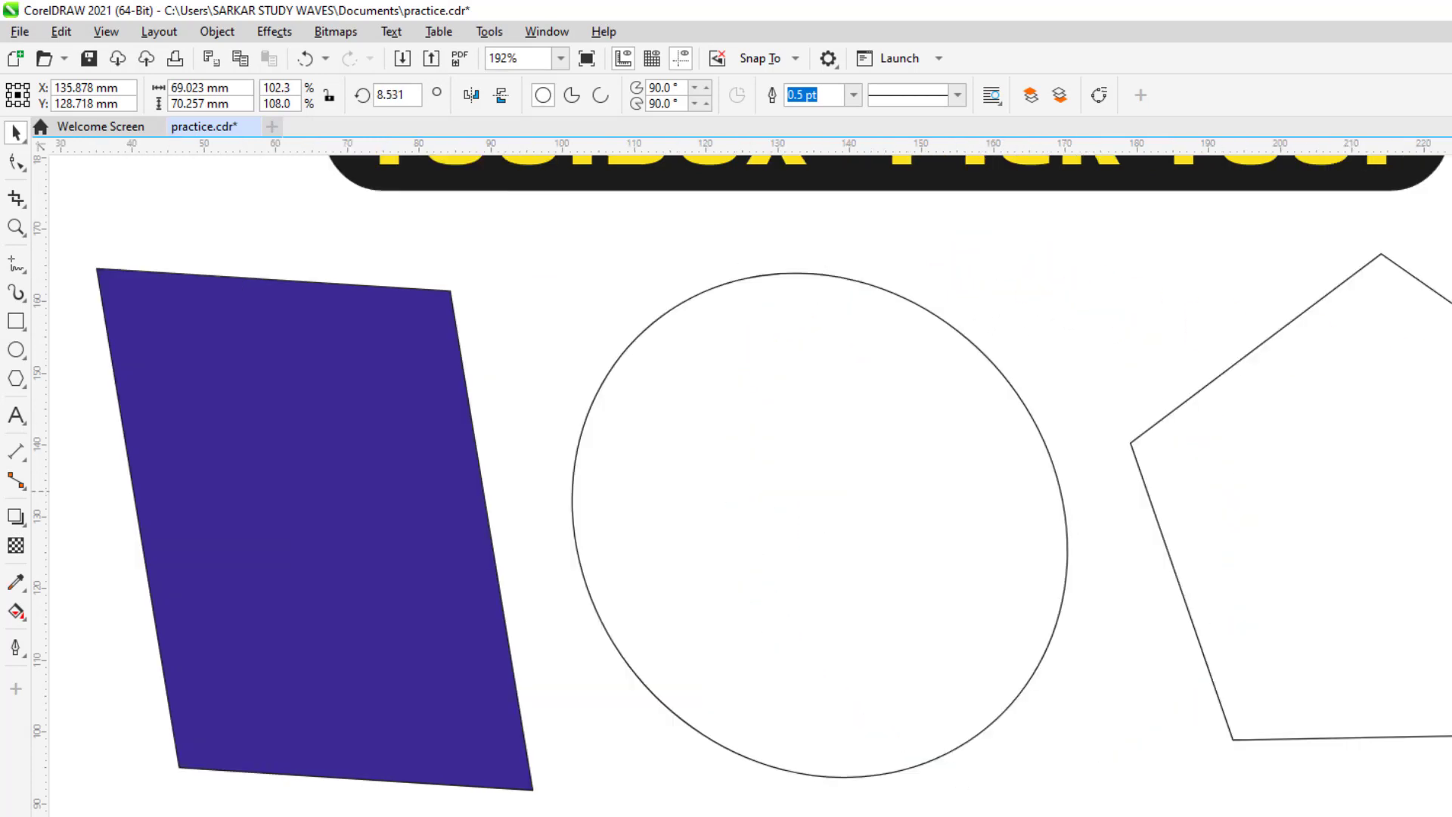
click(1361, 412)
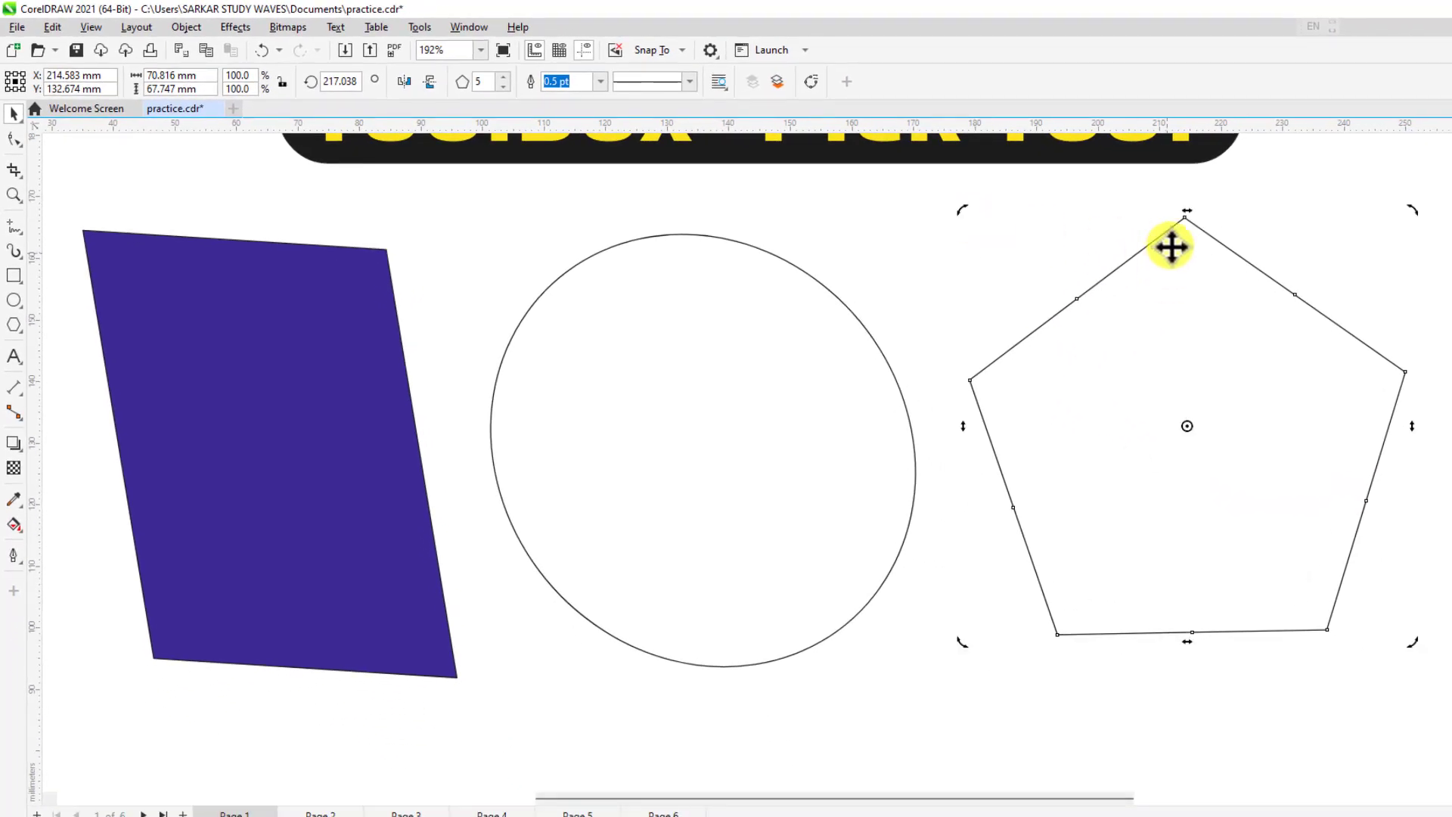
drag(1186, 211, 1182, 257)
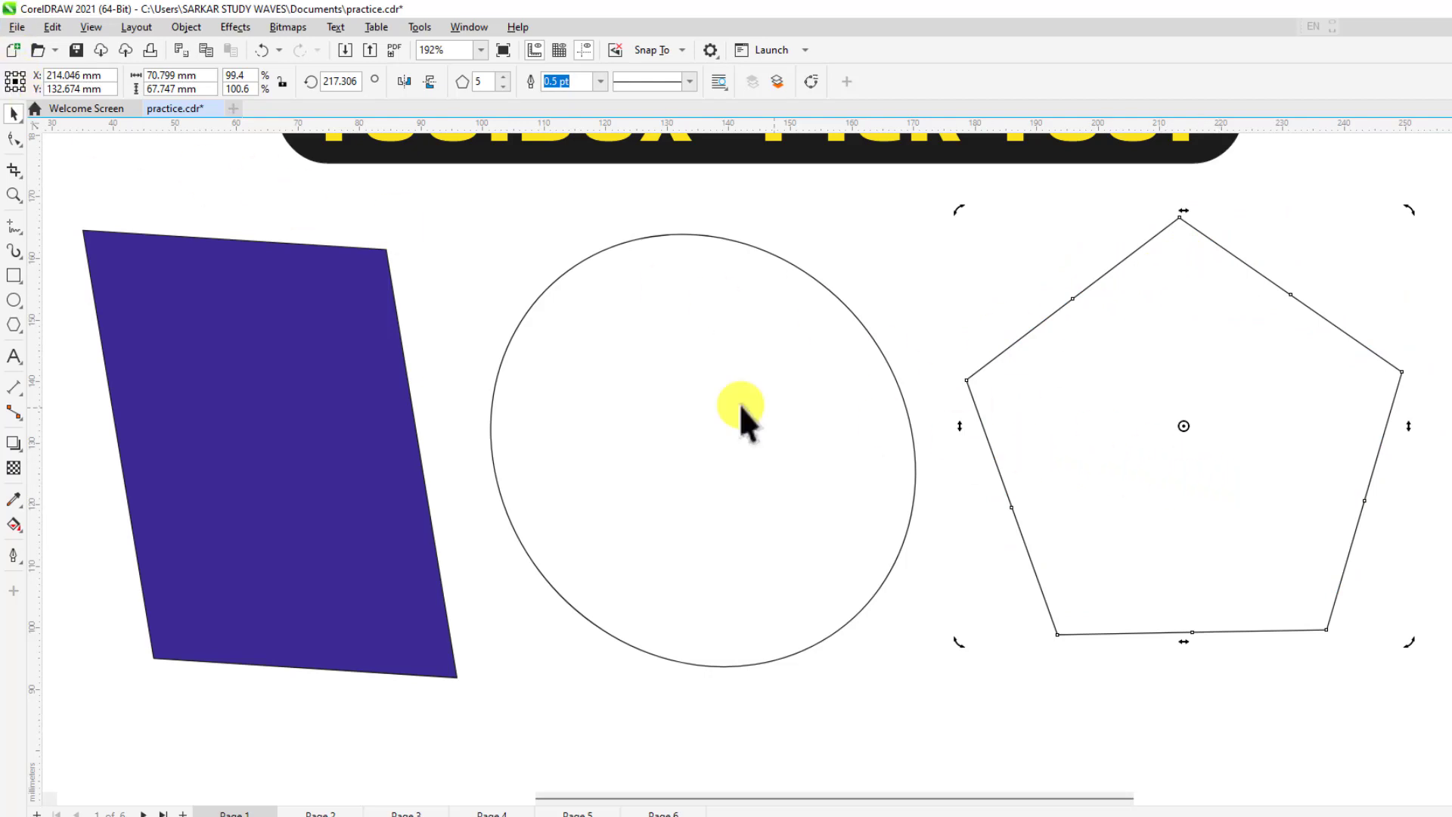
Step: Mirror the blue shape horizontally several times and vertically twice to try out both flip directions
click(288, 377)
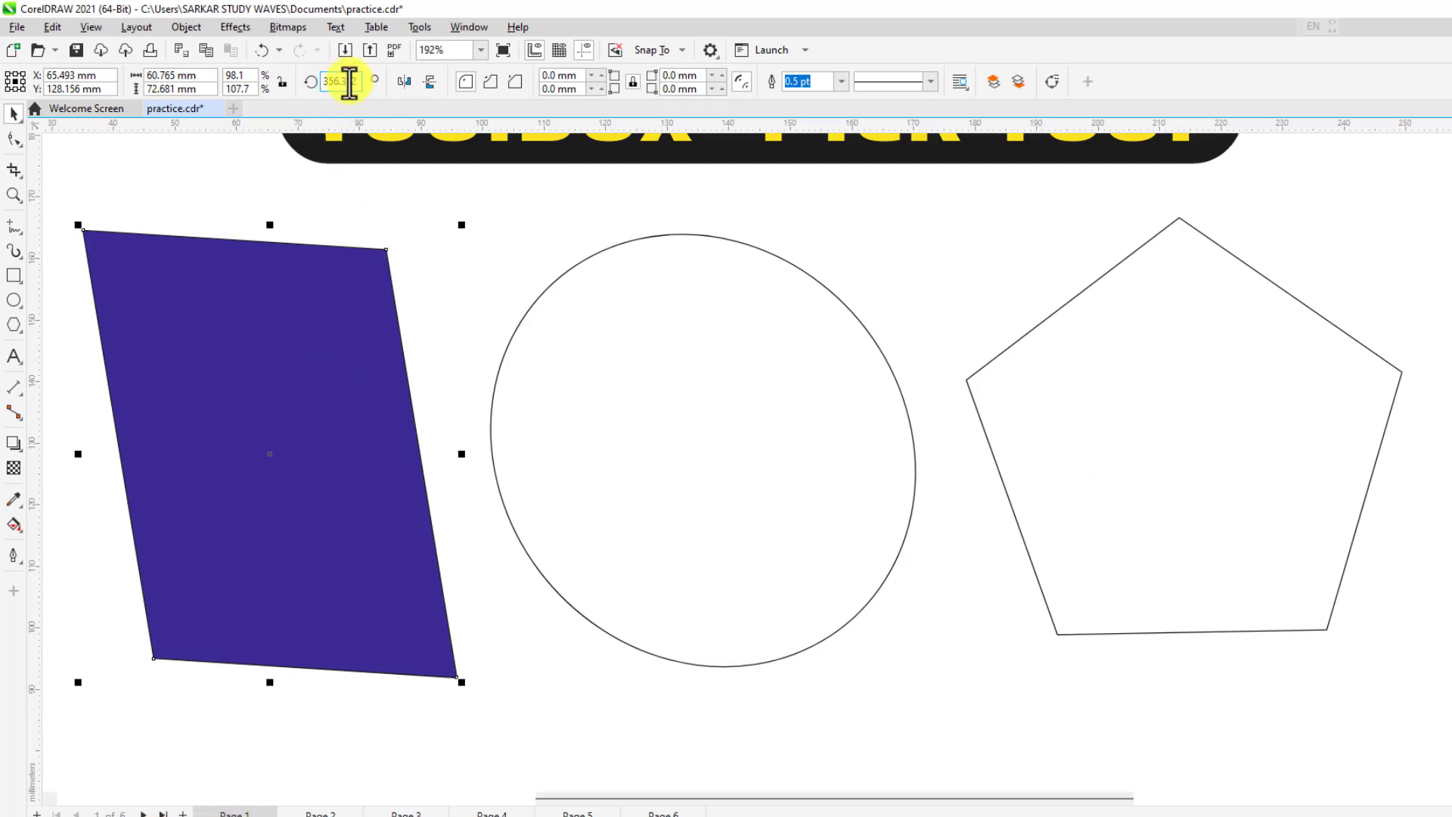
click(406, 80)
click(406, 80)
click(407, 80)
click(407, 80)
click(407, 80)
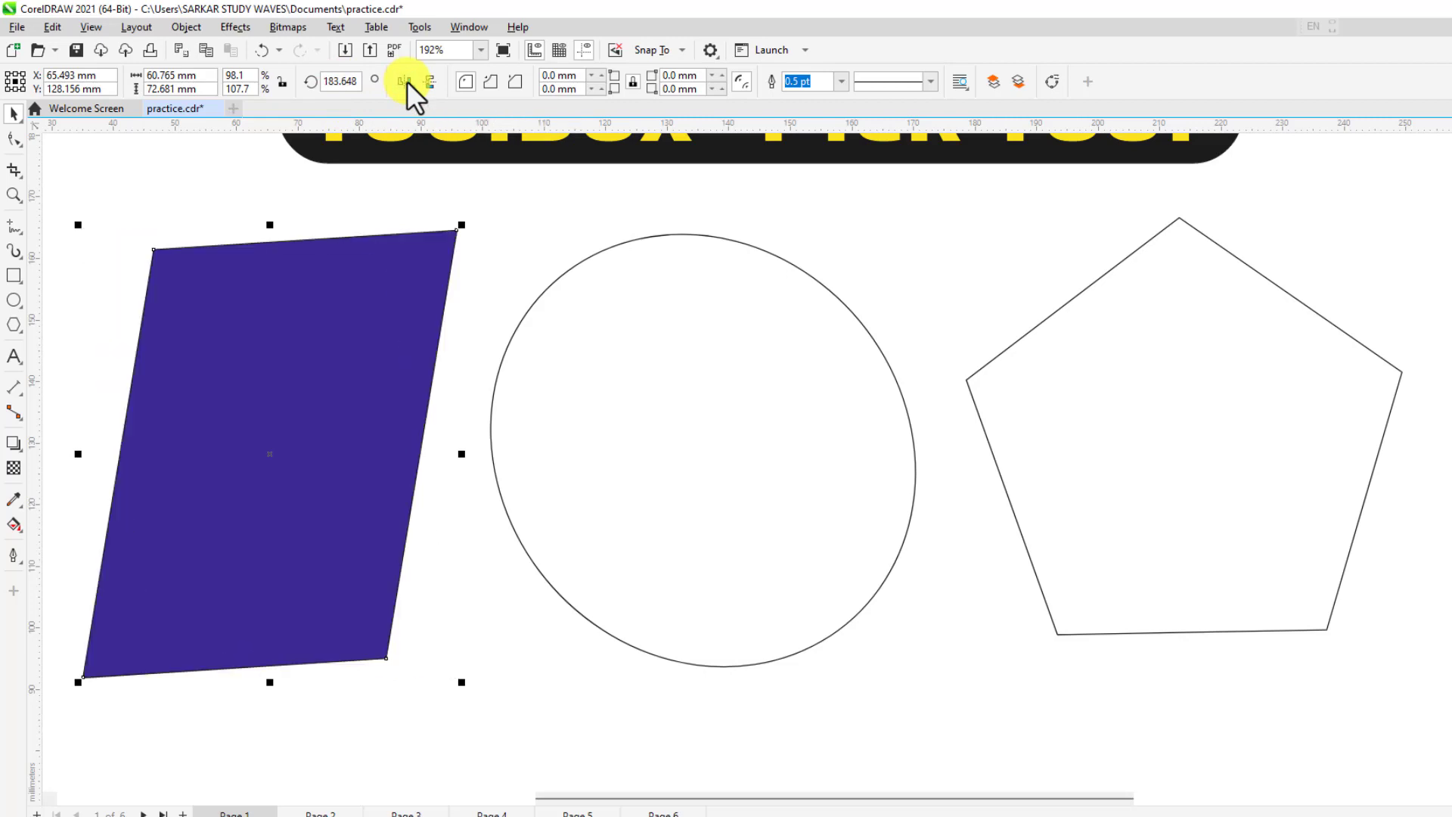
click(407, 80)
click(426, 79)
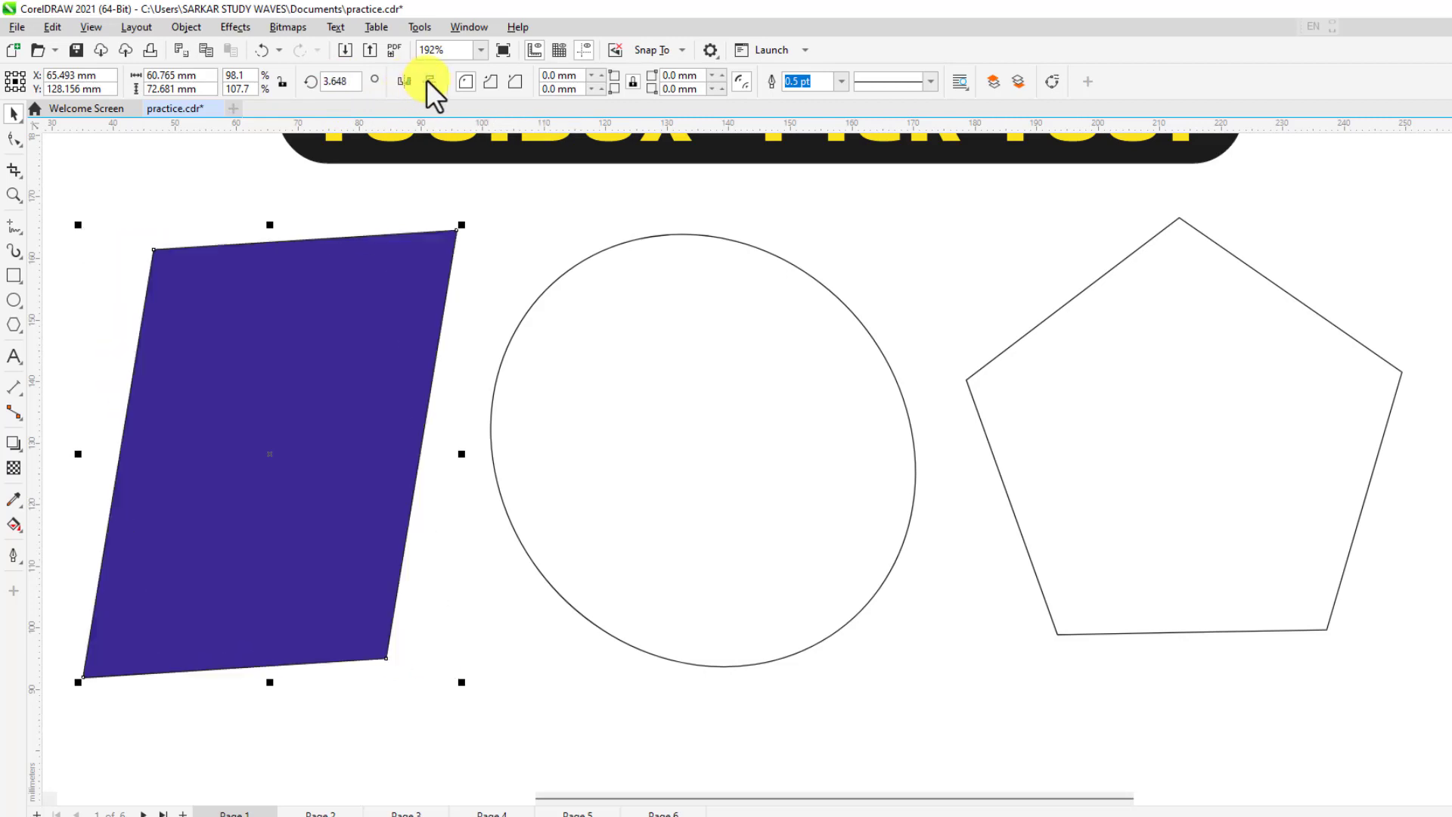
click(426, 80)
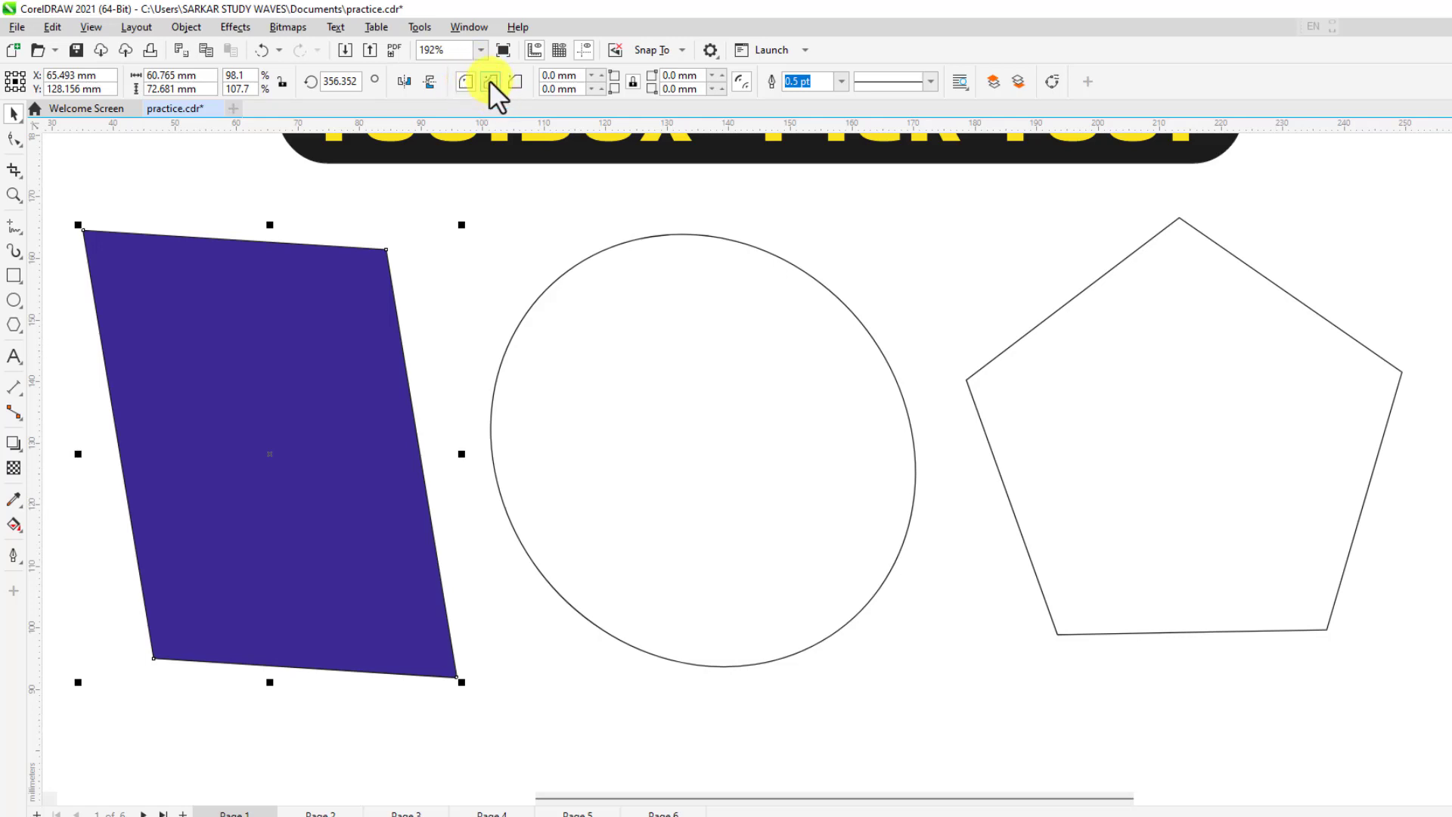
Step: Round all corners of the blue shape with a 5 mm radius
double_click(574, 75)
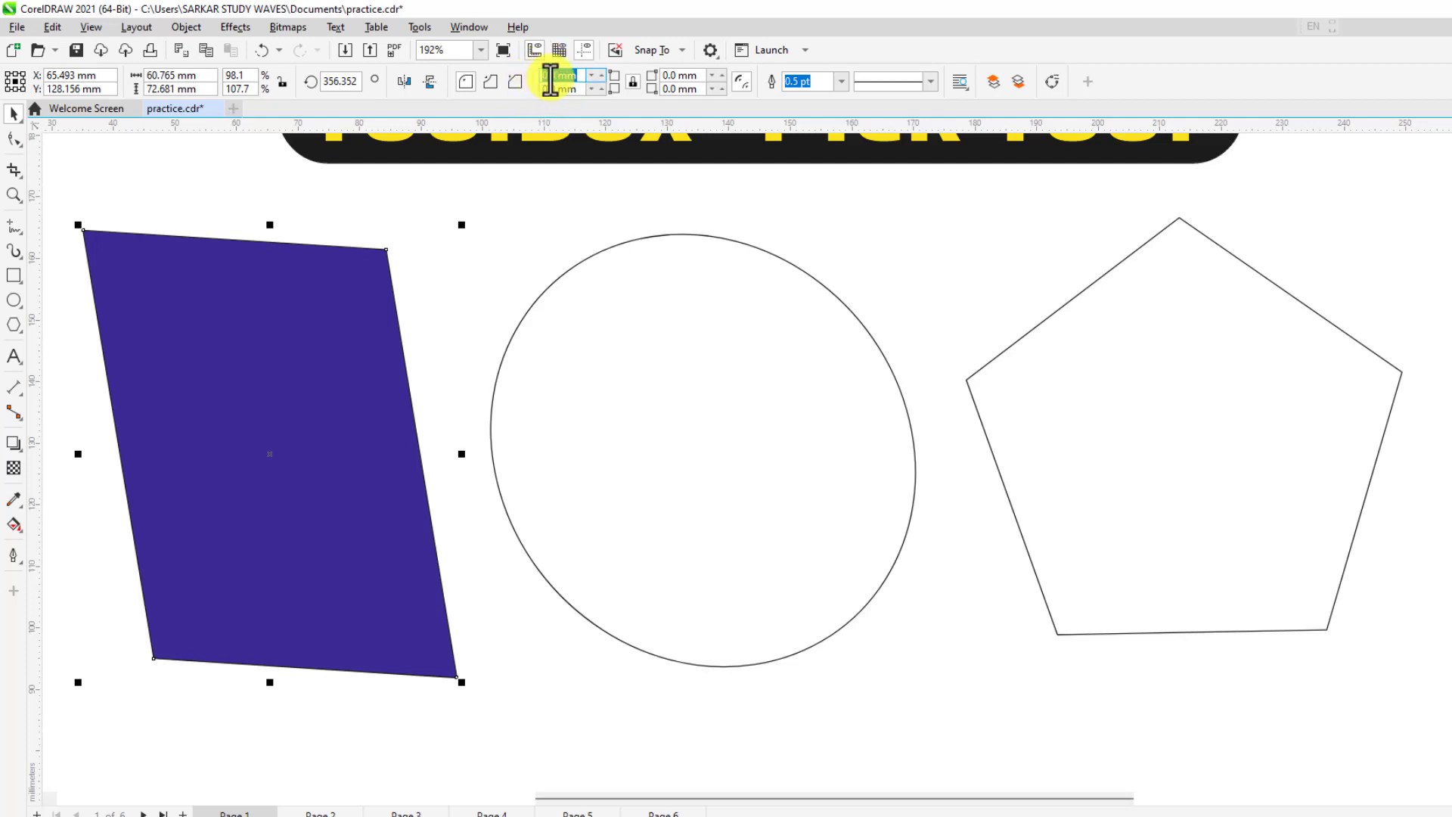
text(5)
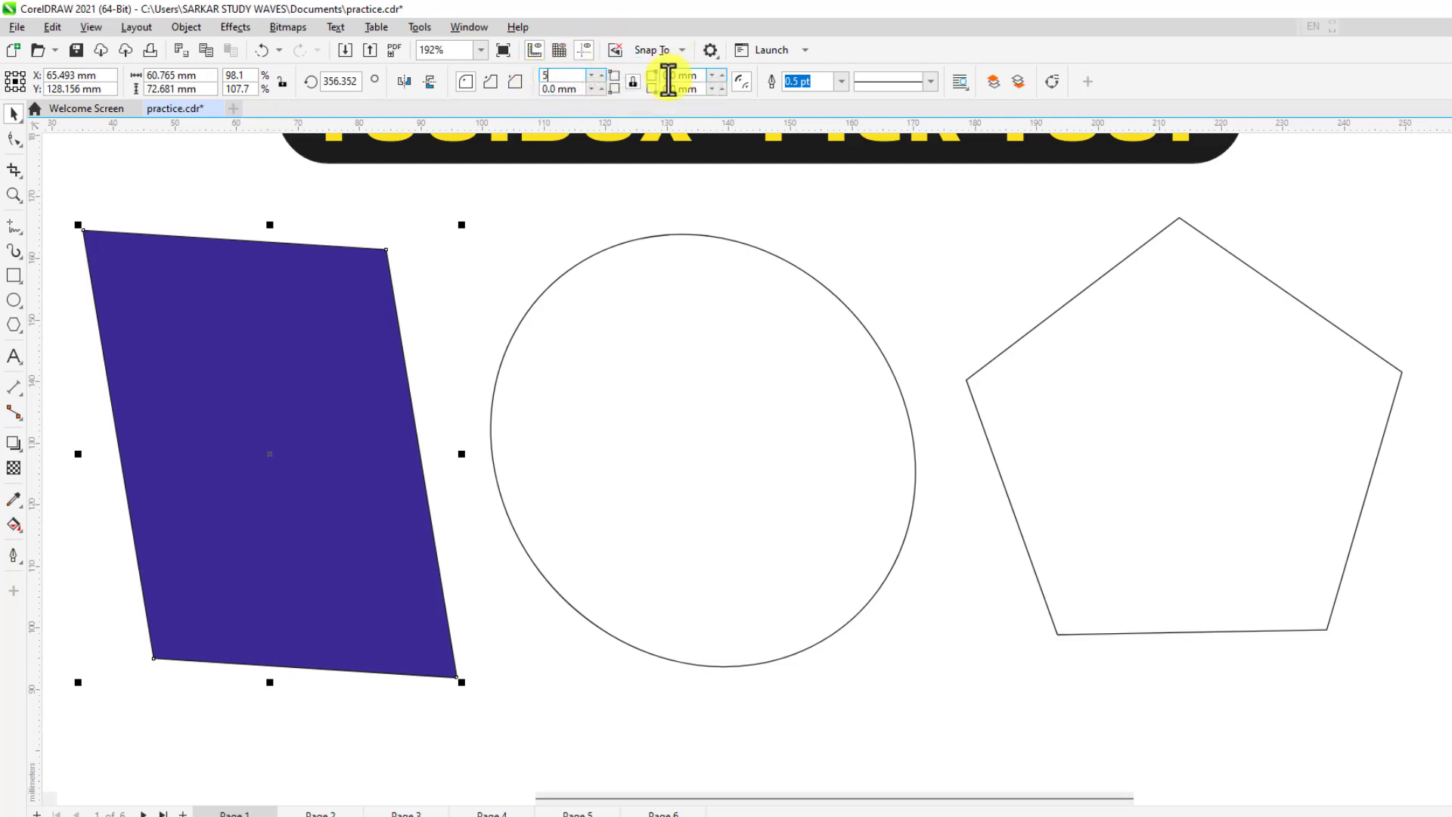
click(677, 91)
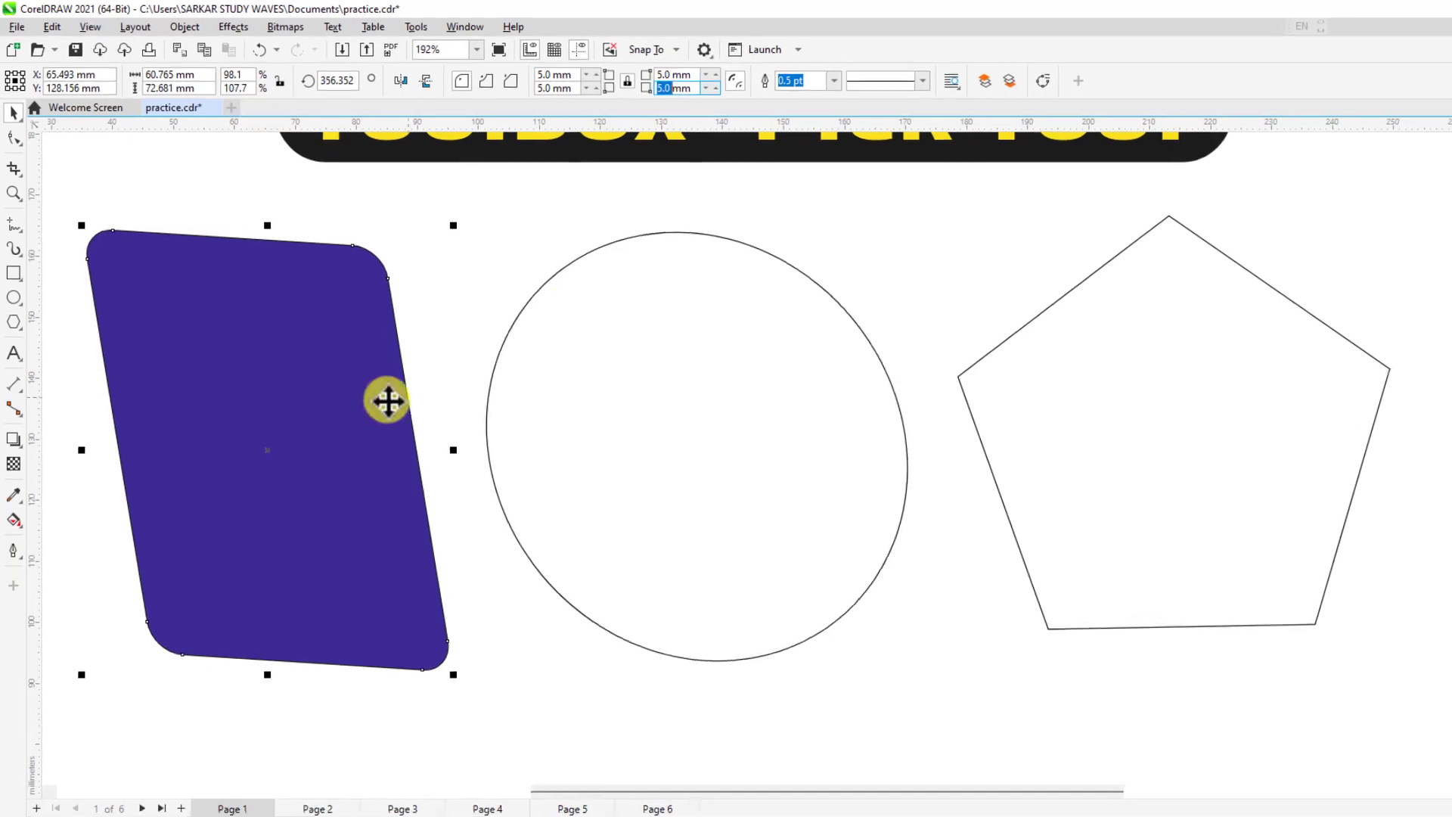
scroll(381, 261, up, 3)
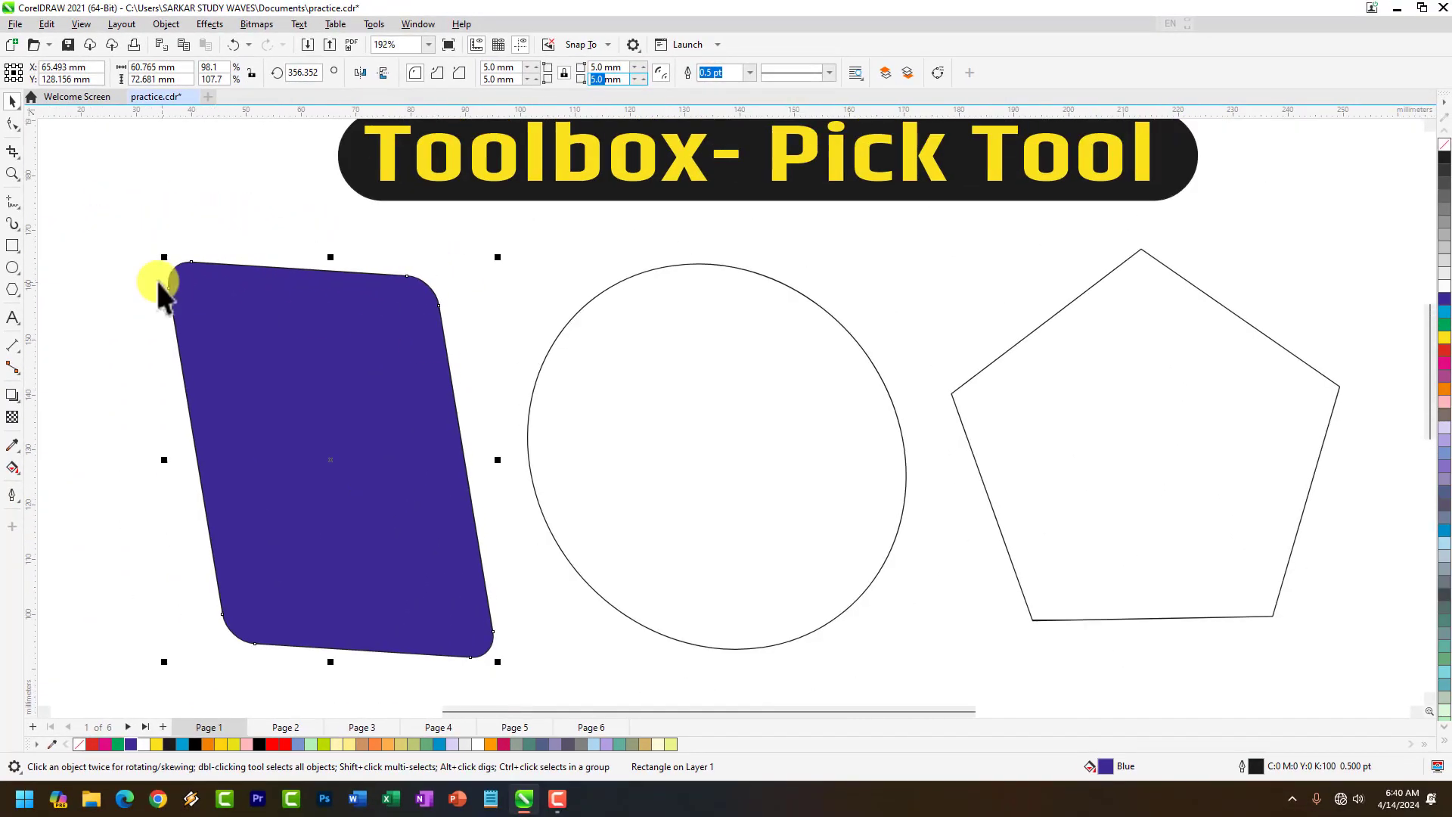
scroll(163, 261, up, 3)
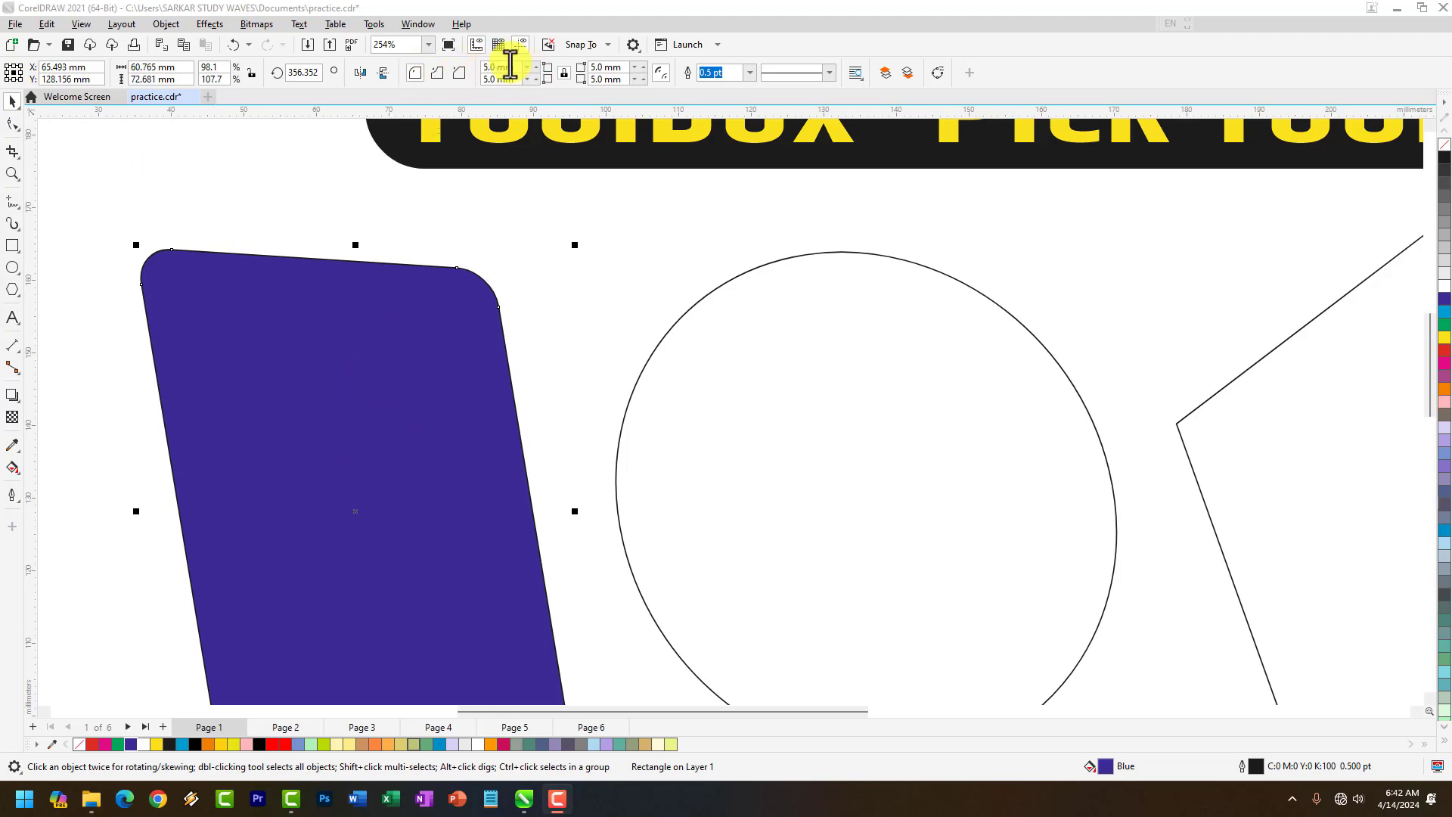
click(563, 73)
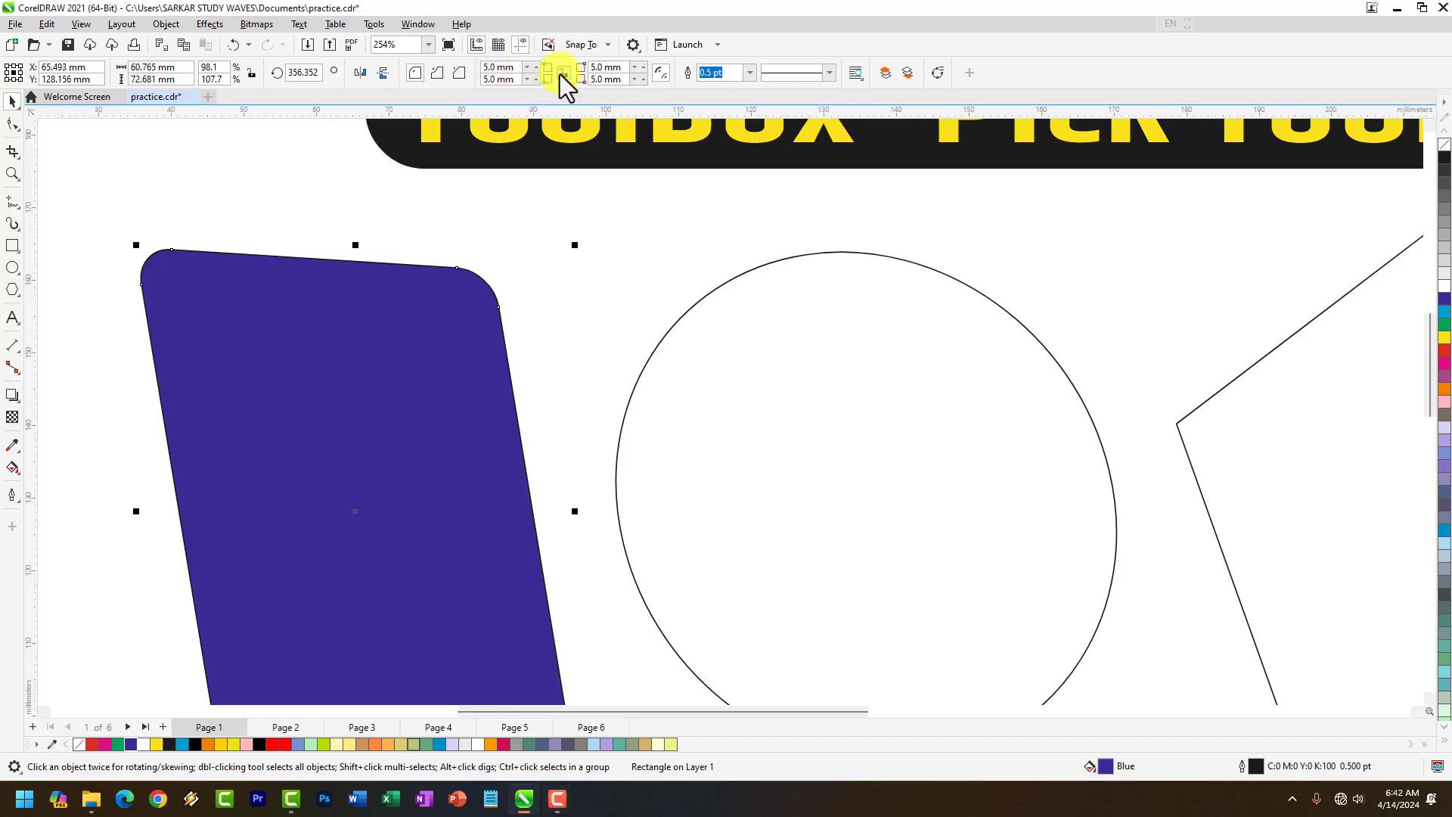
click(750, 73)
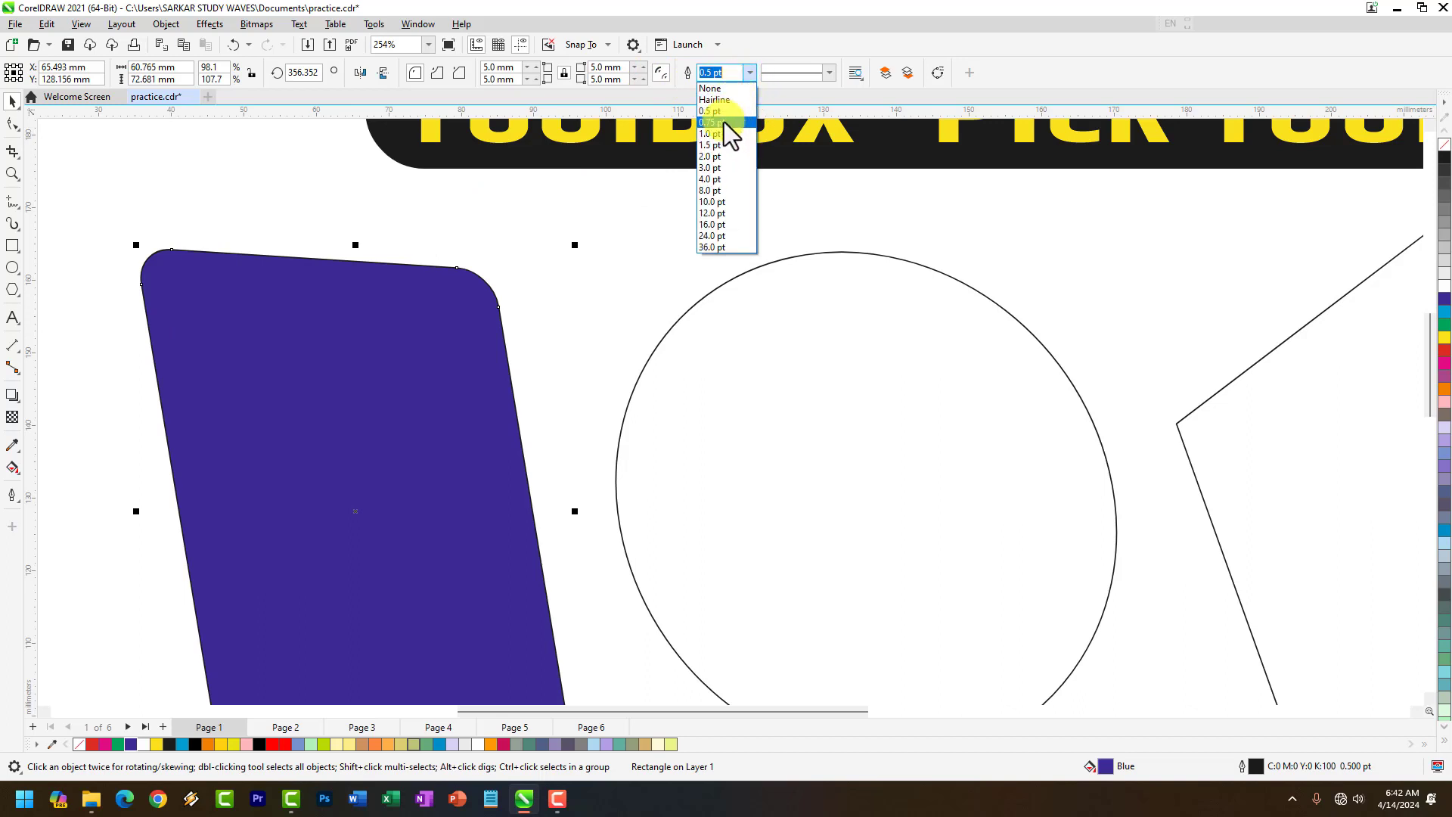
key(Escape)
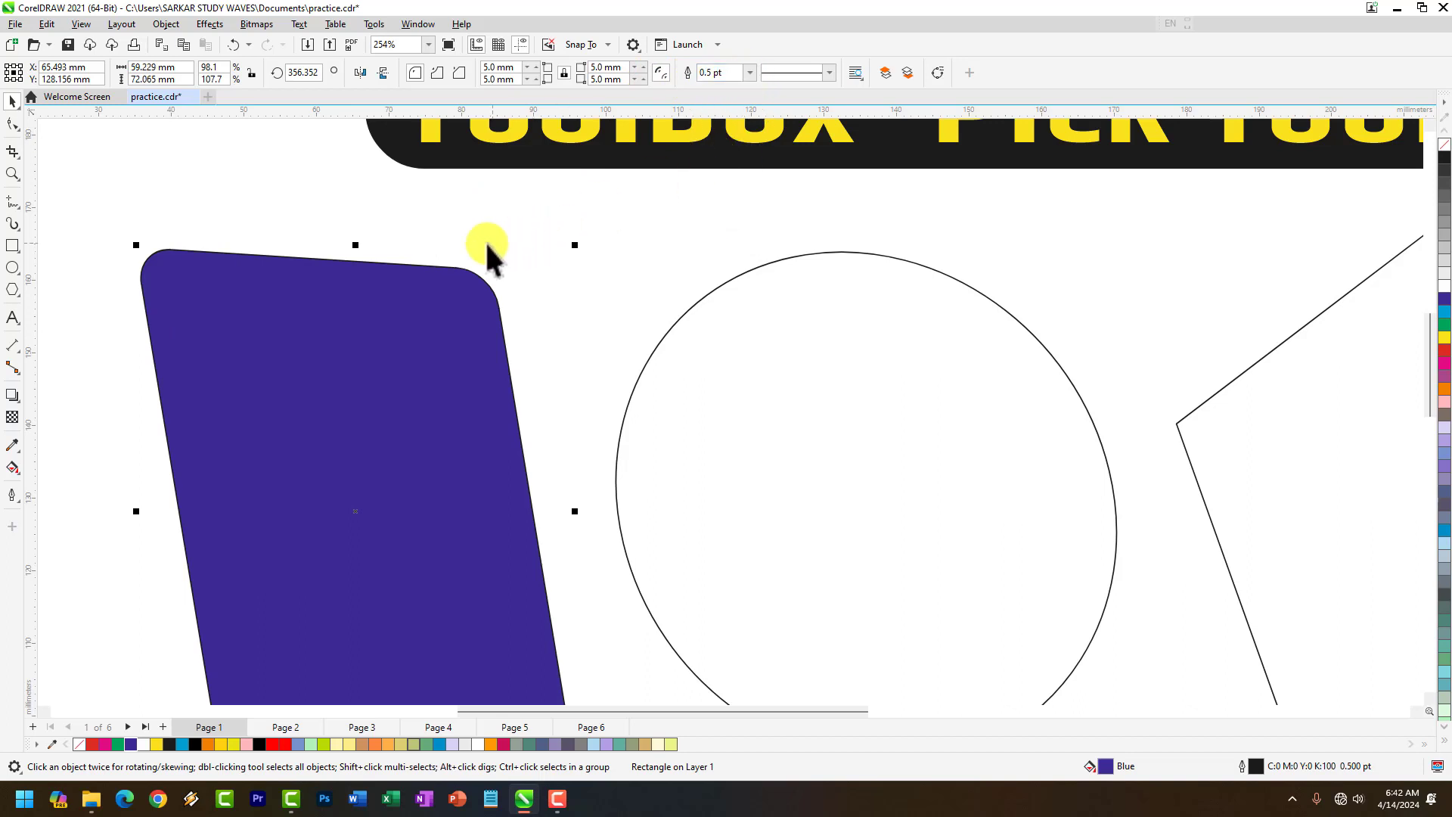
Step: Set the blue shape's outline width to 2.0 pt and increase it to 4.0 pt
click(277, 385)
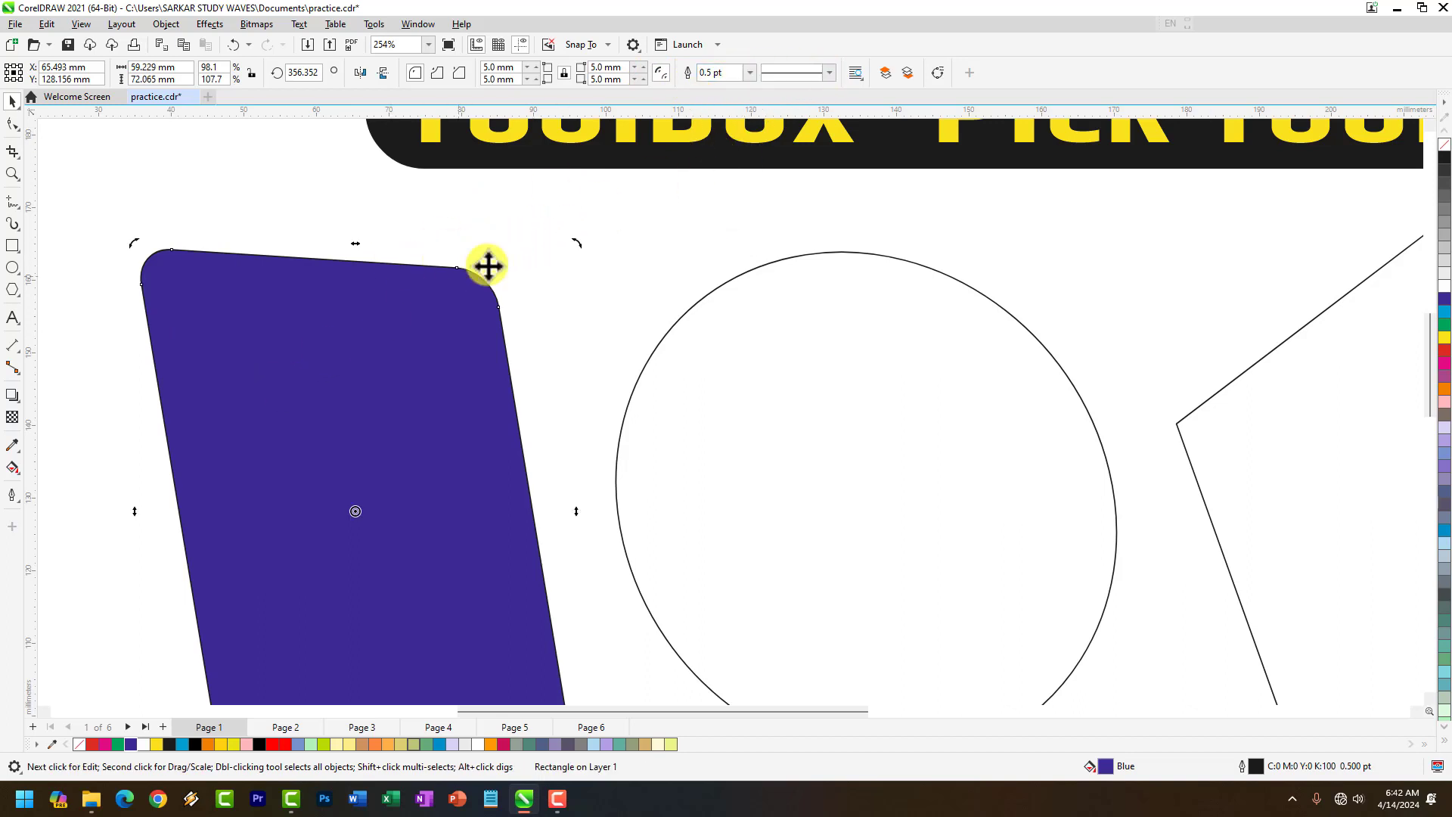
click(748, 77)
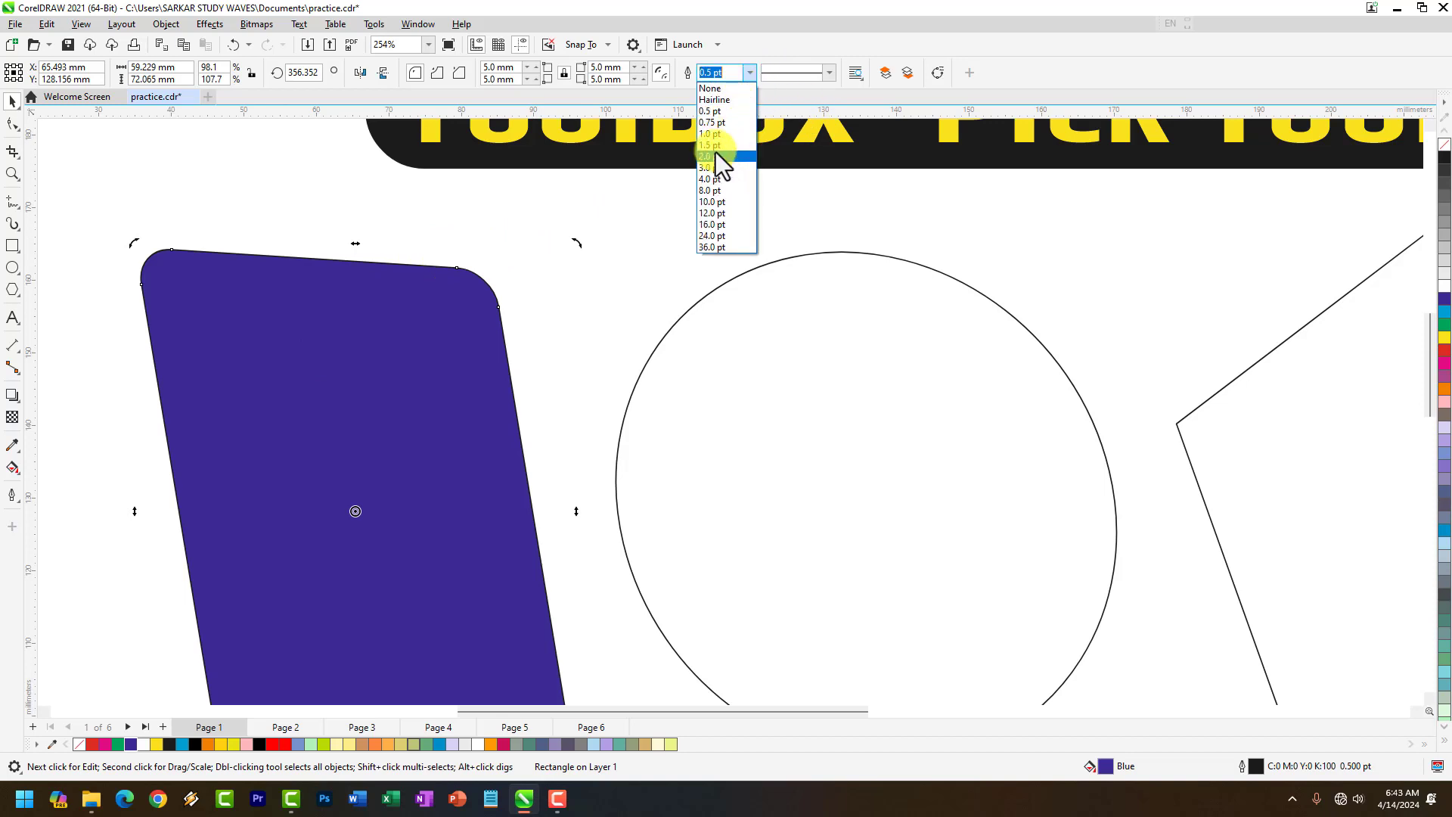
click(715, 152)
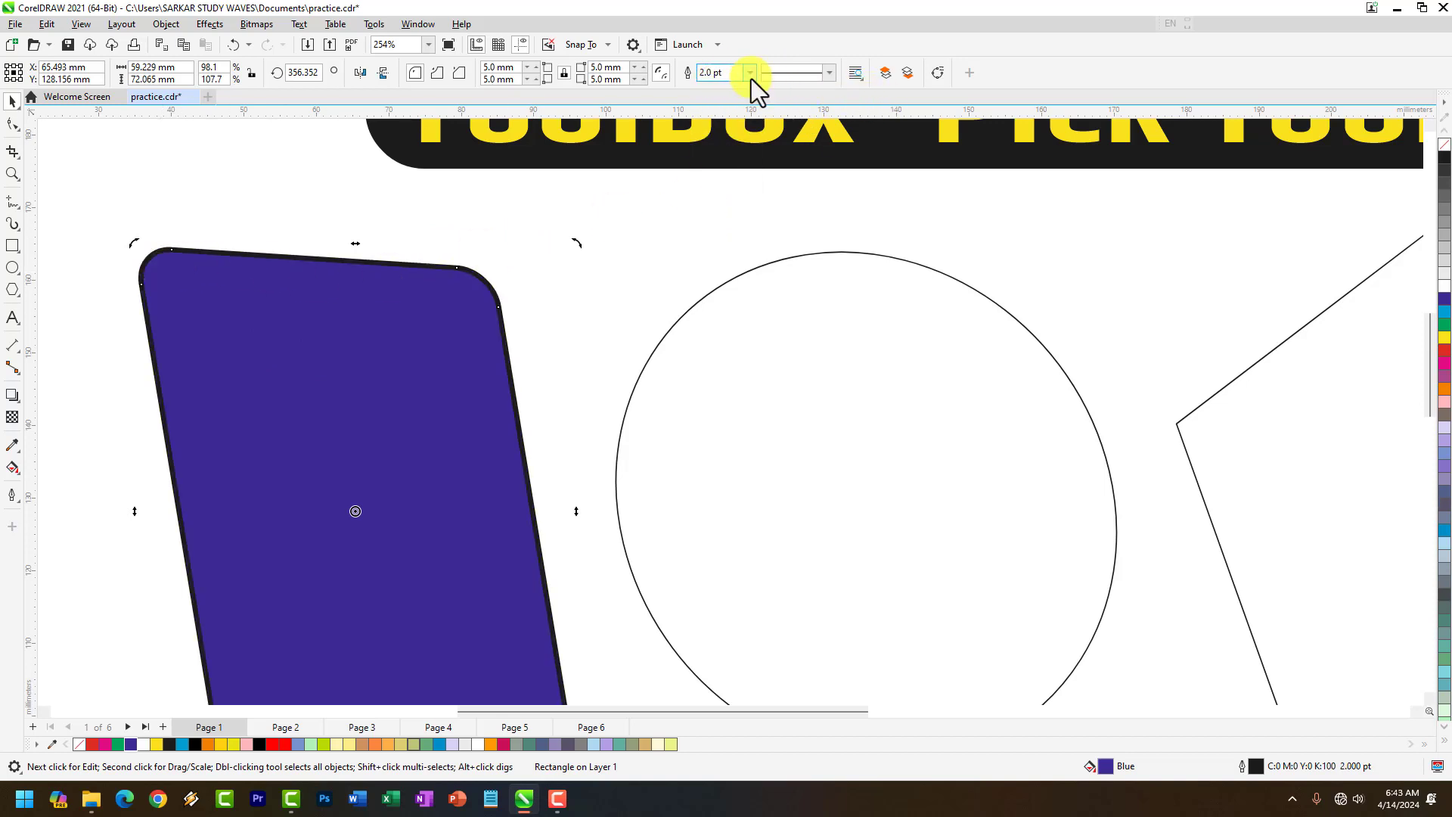
click(751, 79)
click(710, 182)
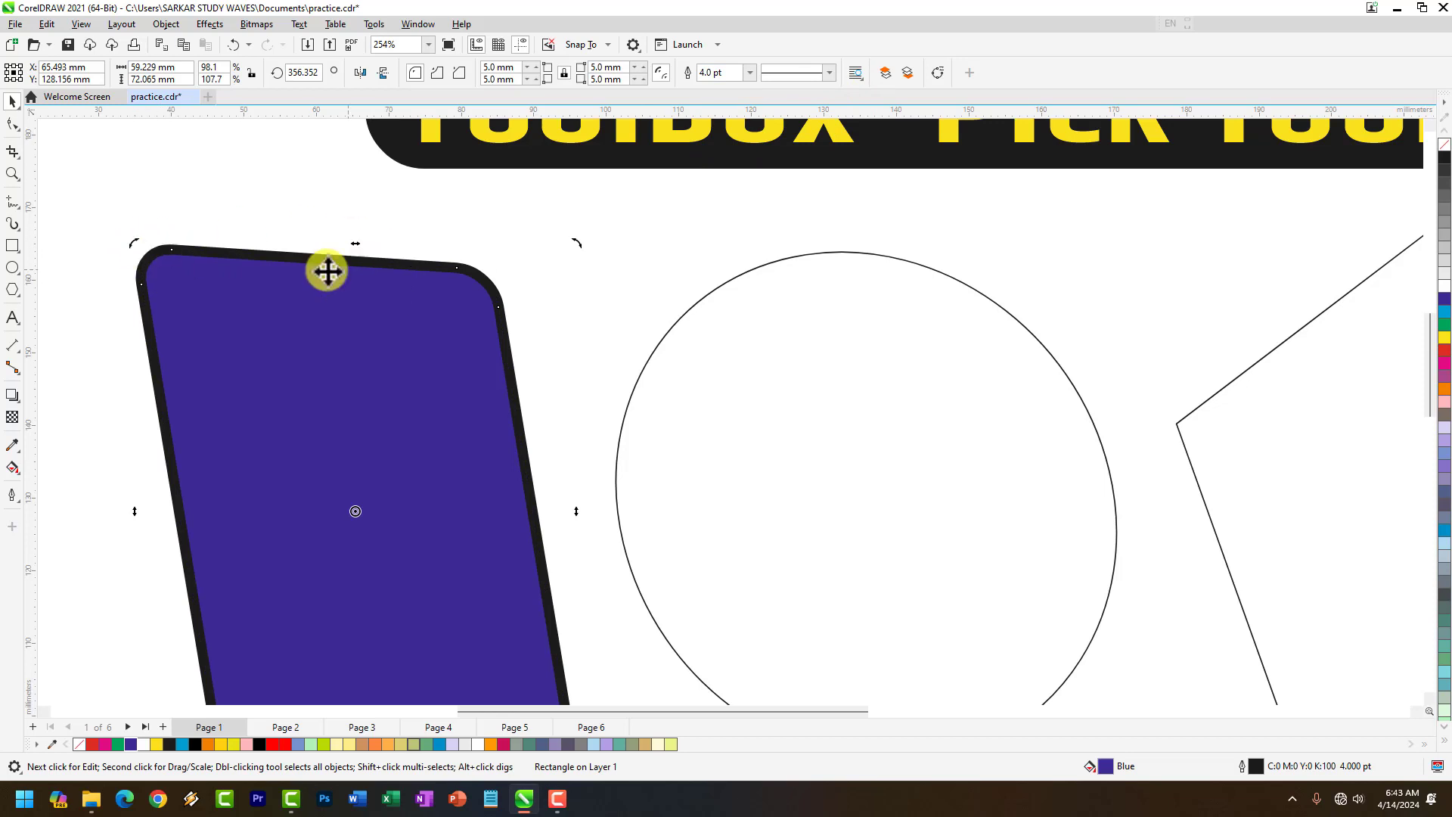
Step: Set the blue shape's outline color to green
right_click(183, 743)
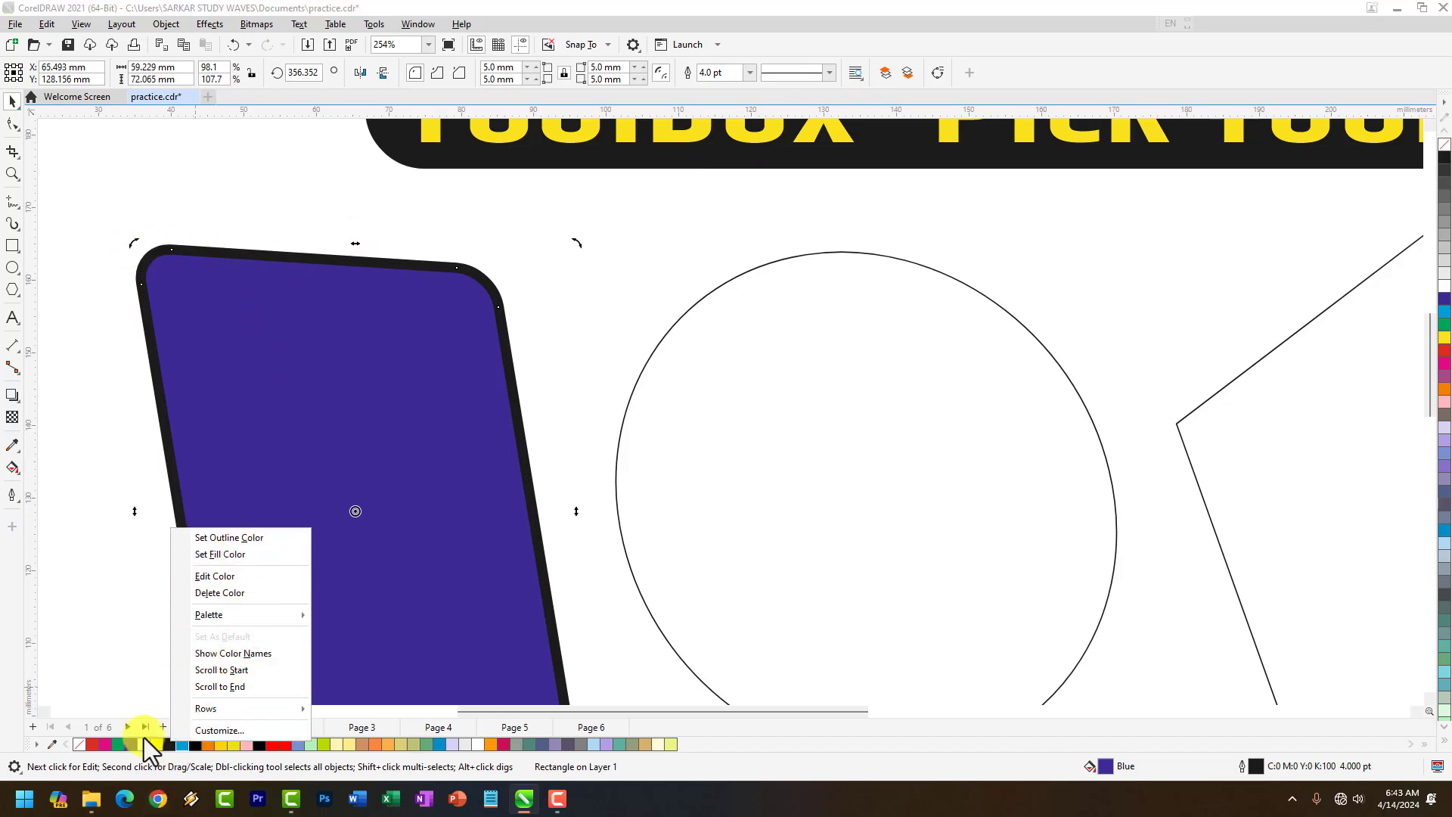
right_click(118, 743)
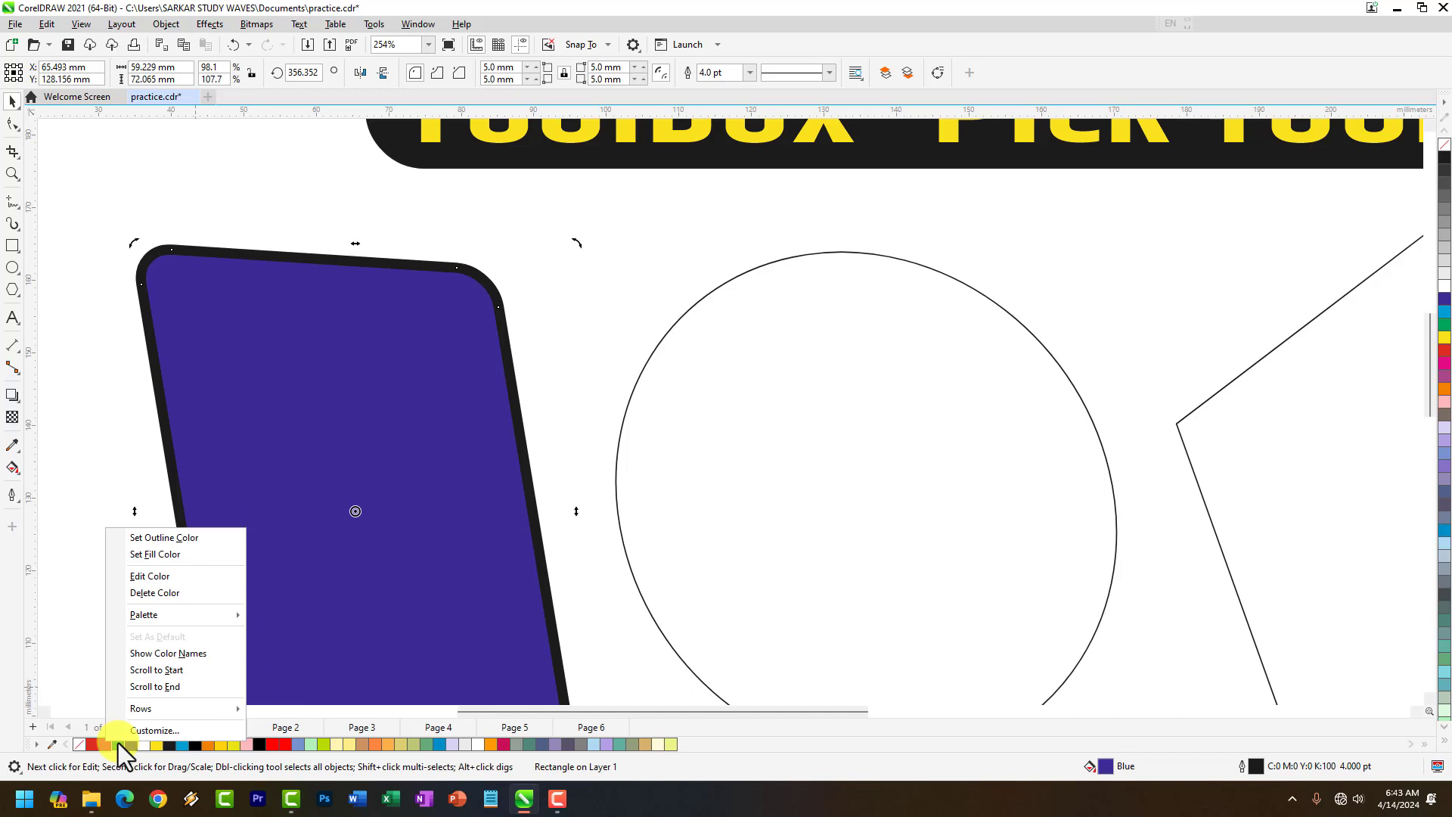
click(183, 540)
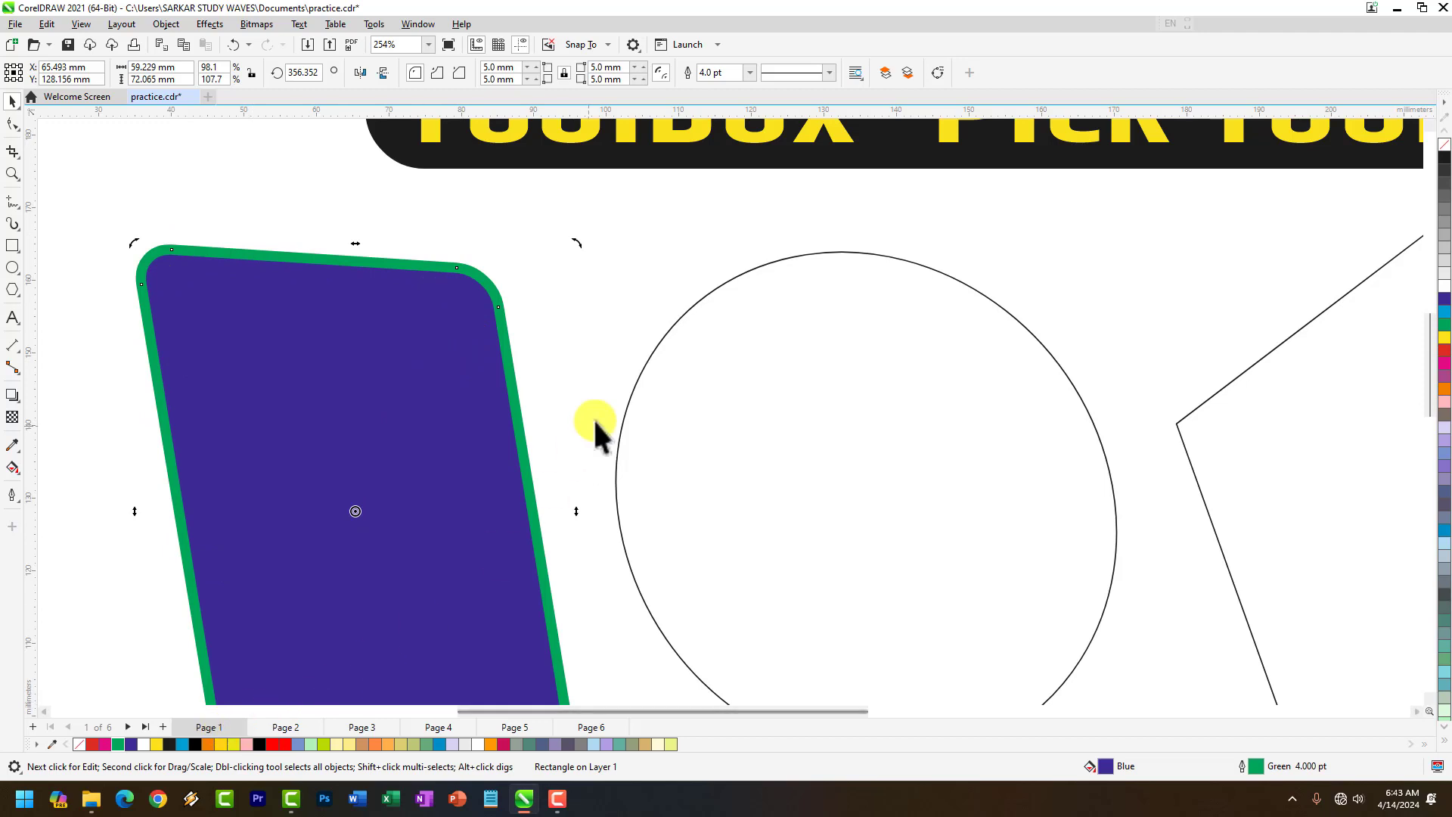
Step: Try a dashed line style on the blue shape's green outline and return it to a solid line
click(829, 76)
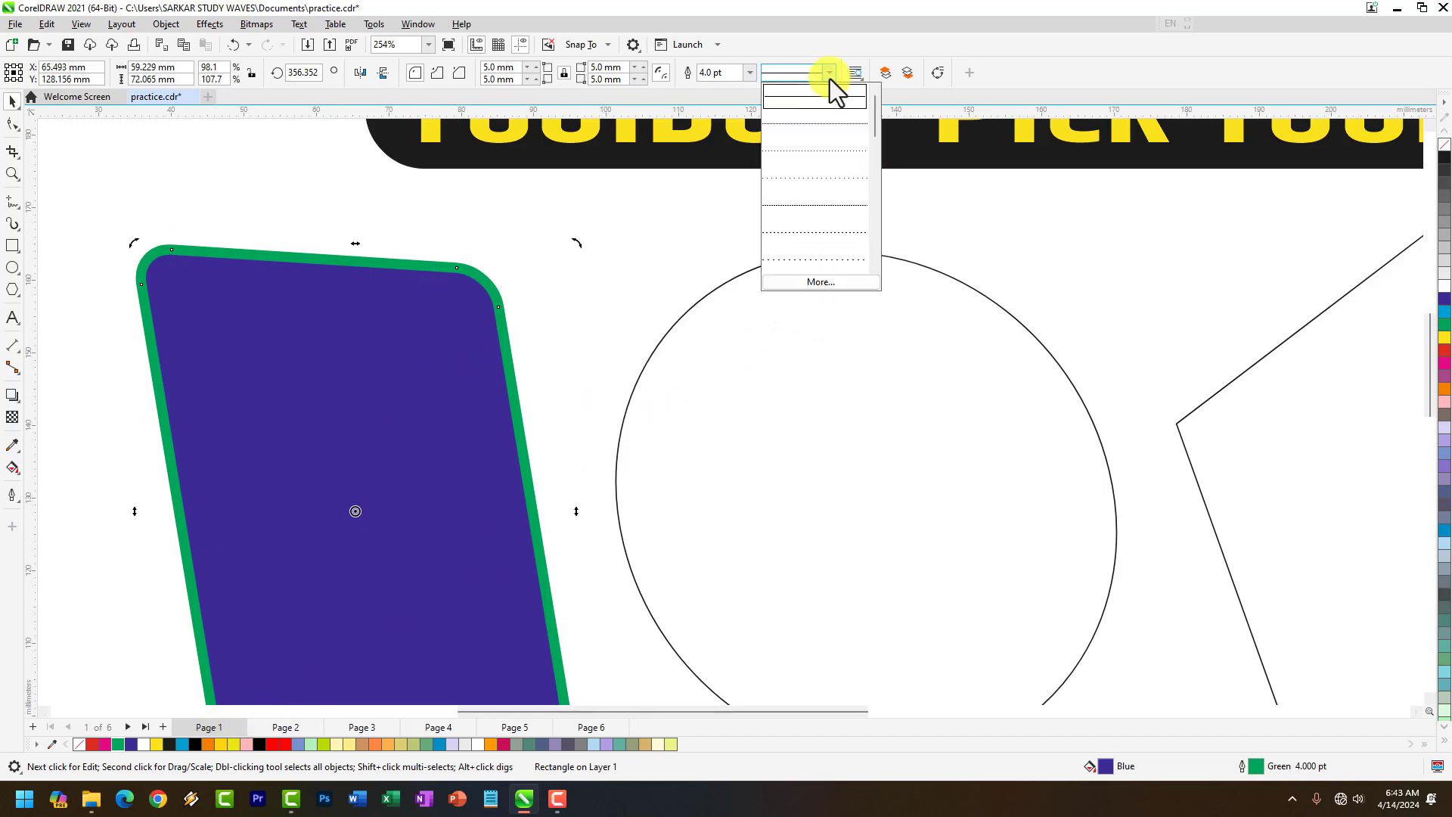
click(825, 178)
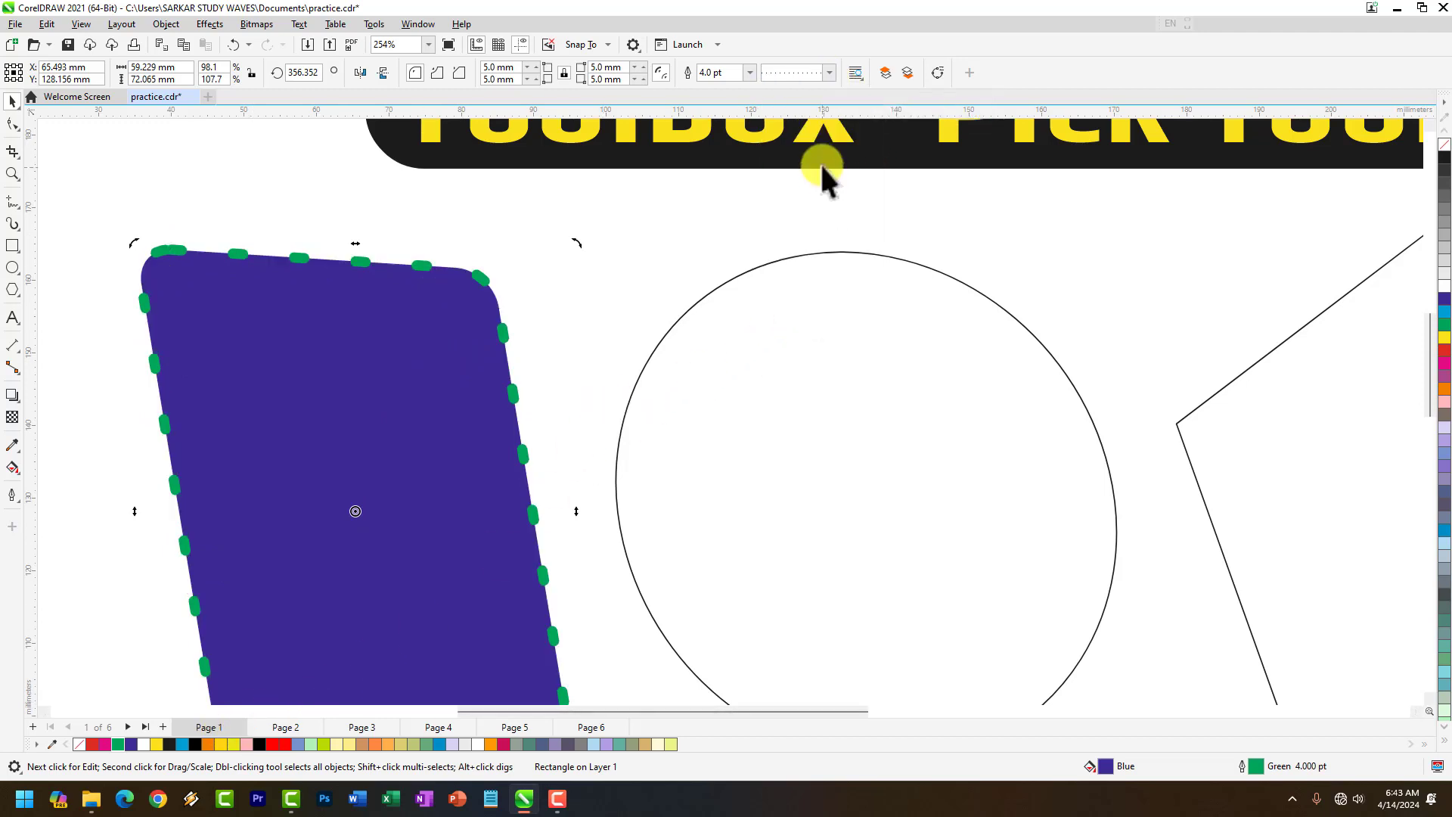
click(828, 72)
click(808, 123)
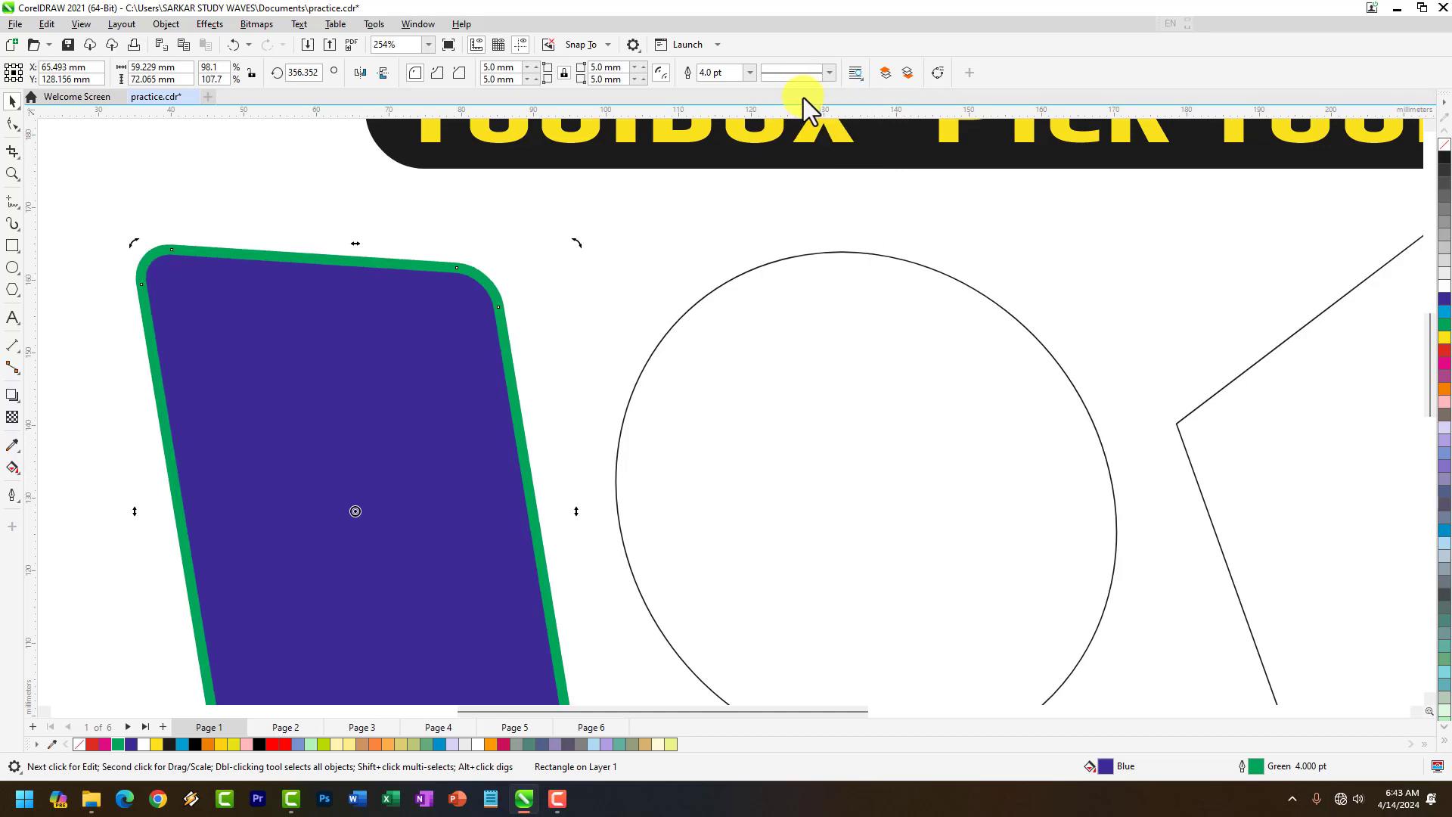
click(1004, 525)
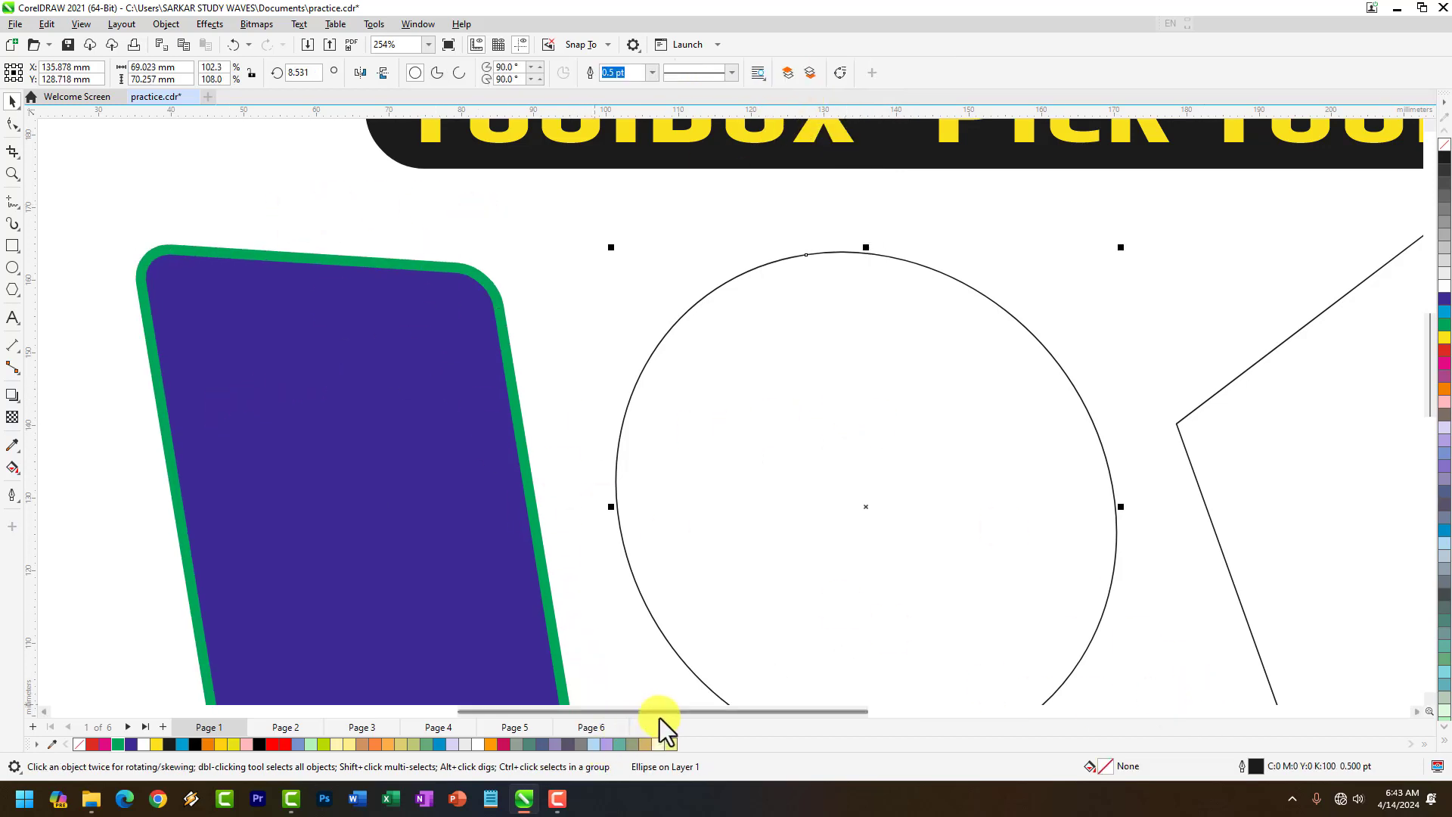
click(15, 105)
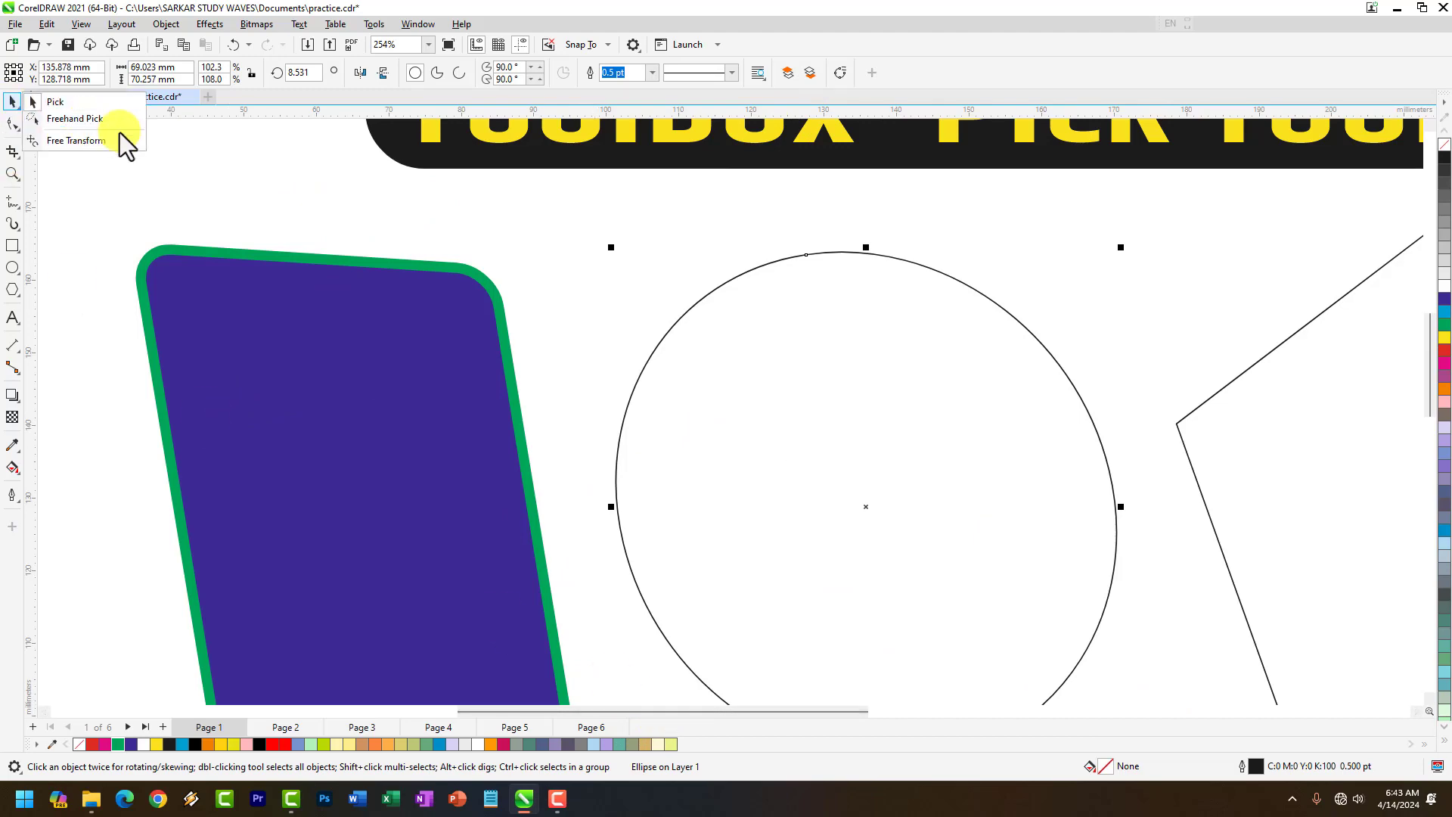
scroll(533, 519, down, 3)
scroll(701, 502, up, 1)
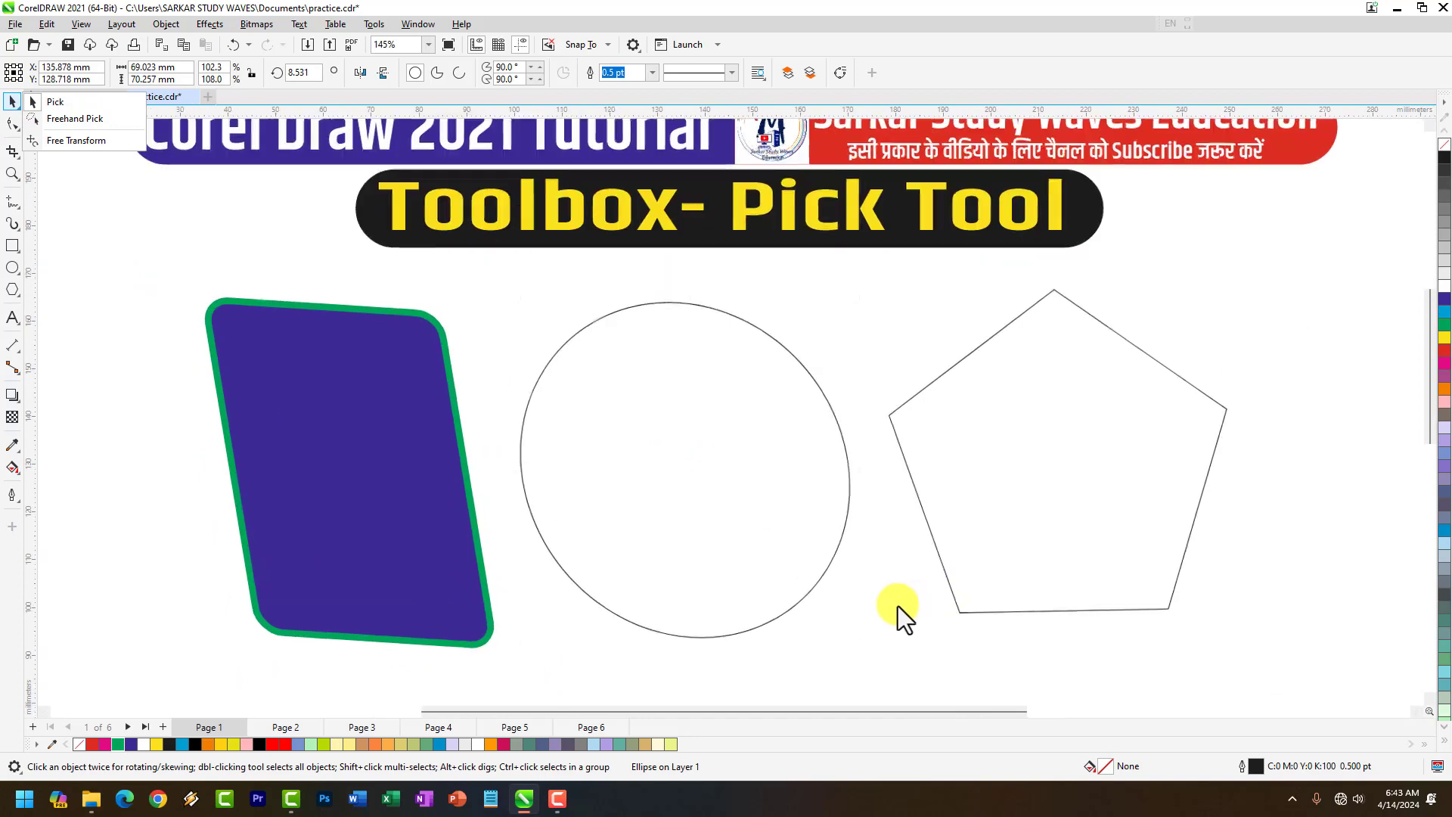
click(900, 607)
Step: Move the pentagon slightly upward, and select all three shapes together with one selection marquee around them
drag(1034, 309, 1032, 302)
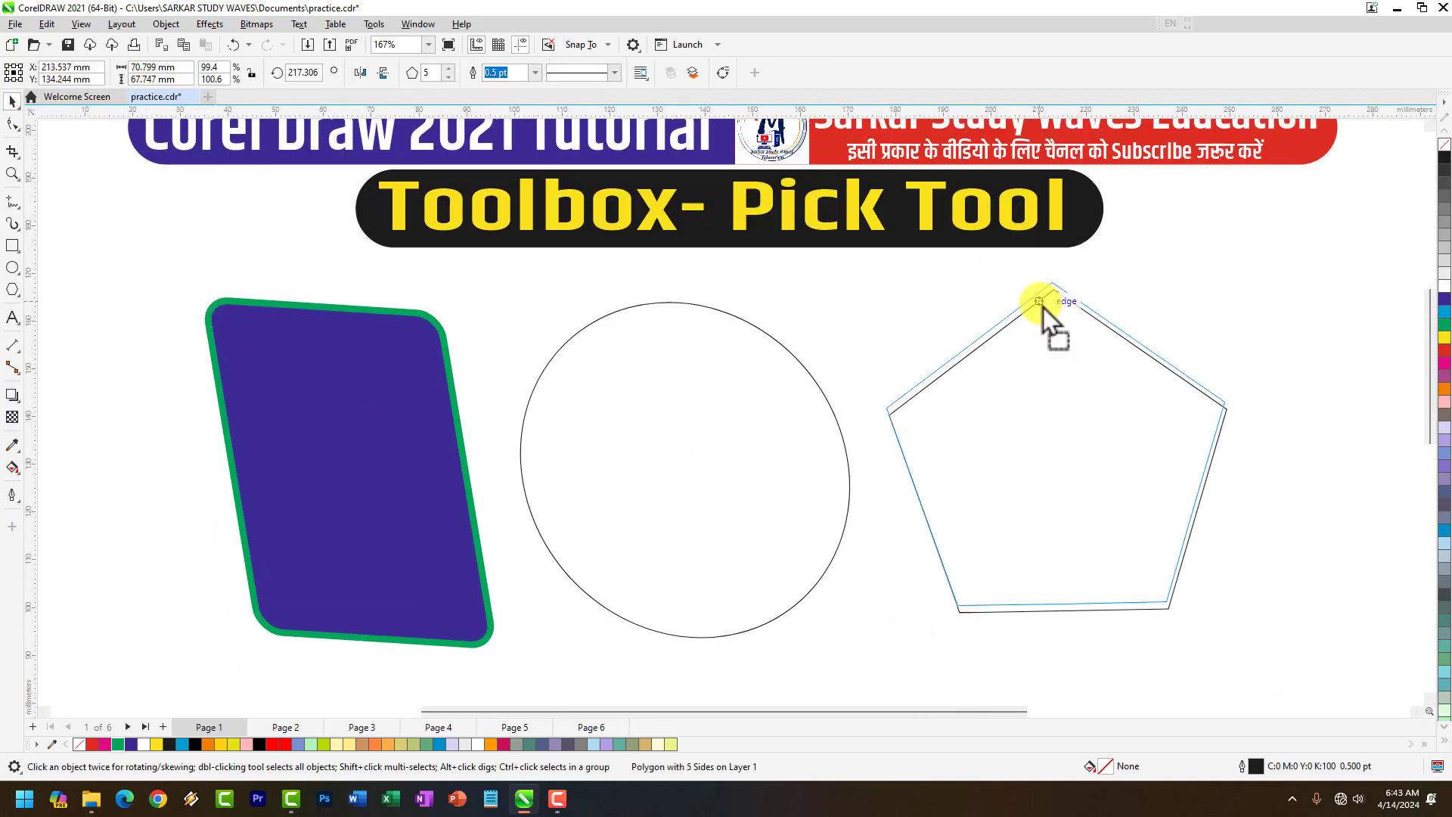
click(295, 312)
drag(123, 234, 1232, 665)
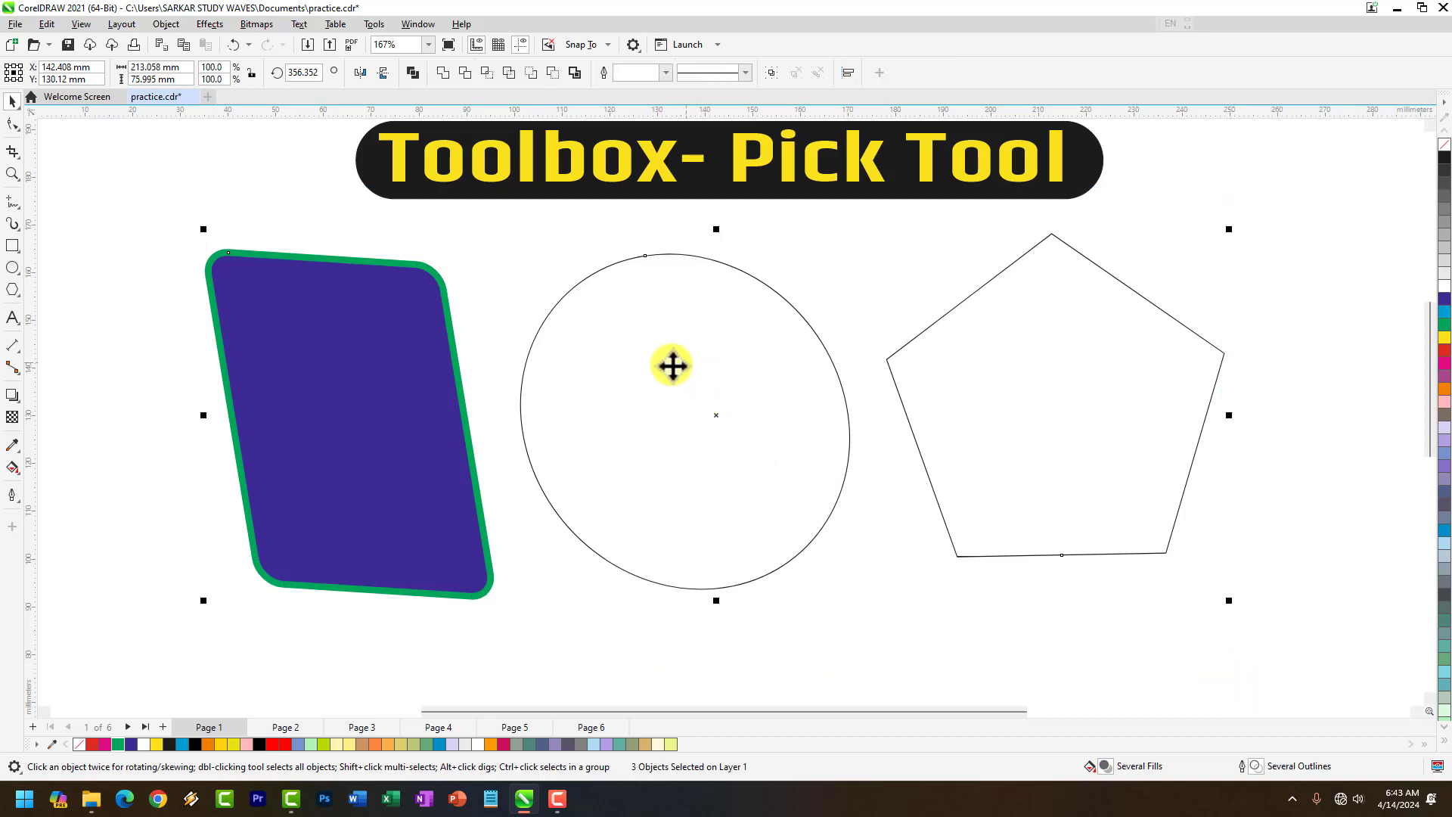
click(492, 406)
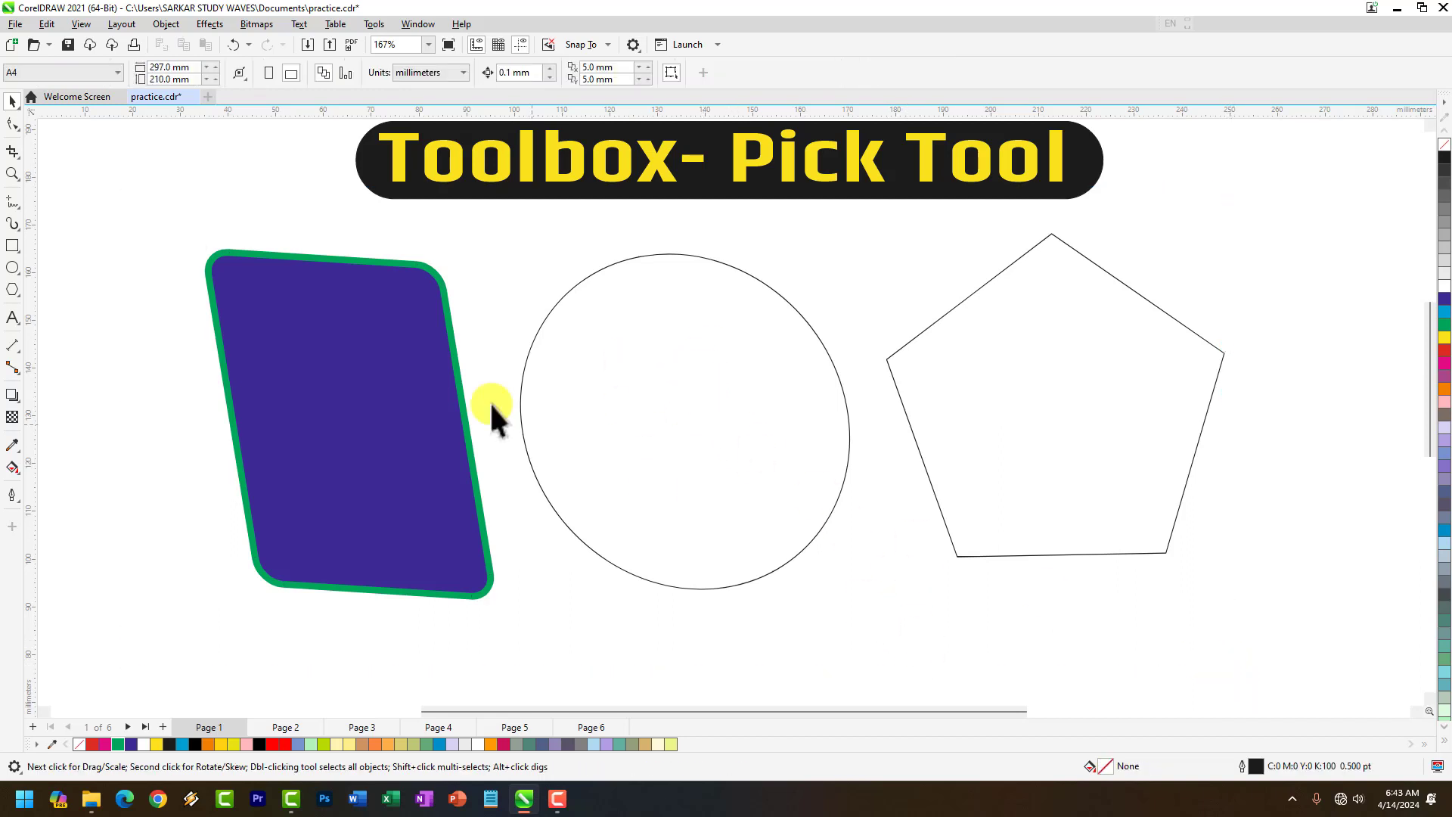
Step: Select the pentagon on its own, and enclose only the blue shape in a selection marquee before clearing the selection
click(351, 330)
click(1046, 395)
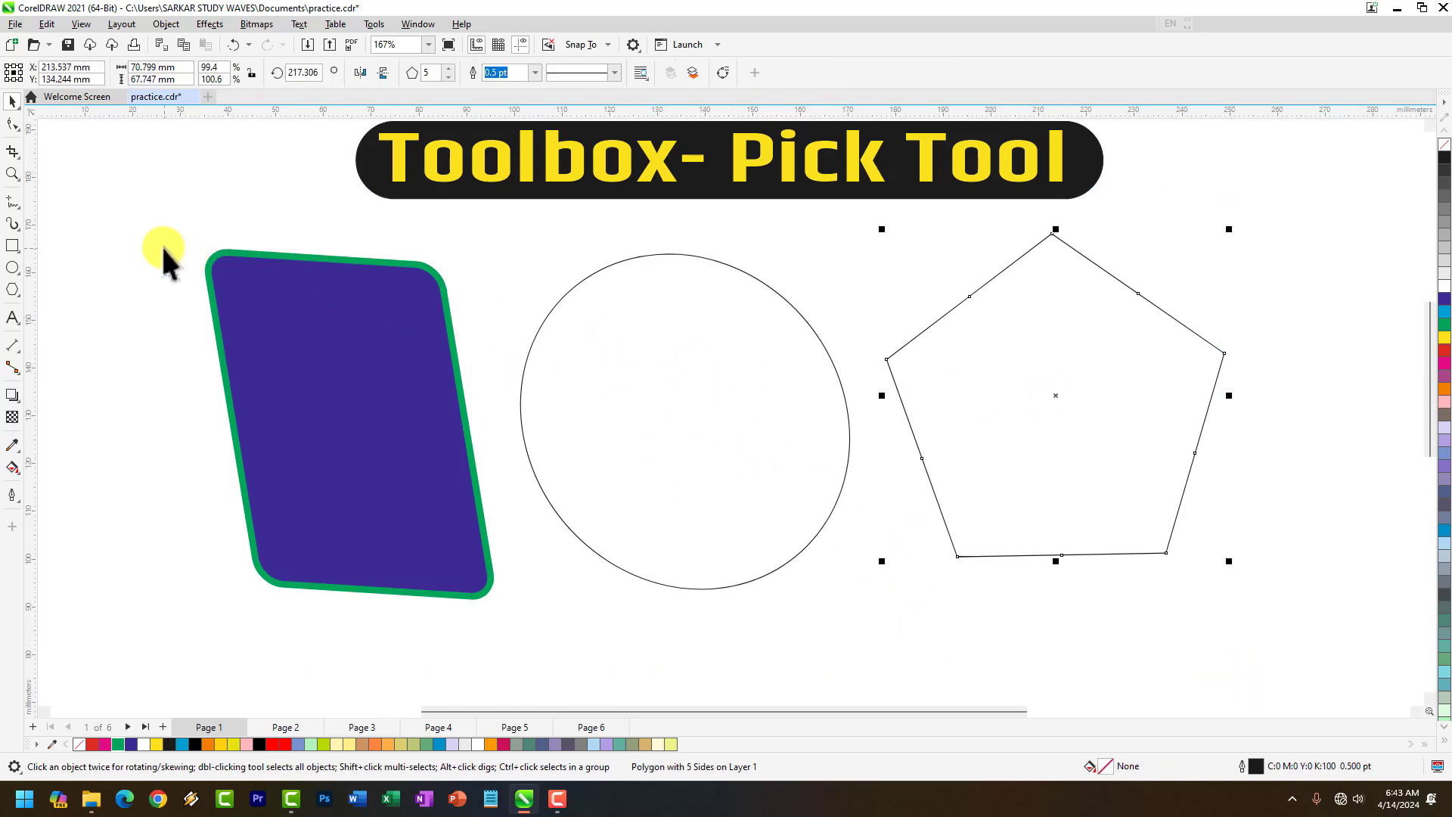
drag(164, 249, 513, 621)
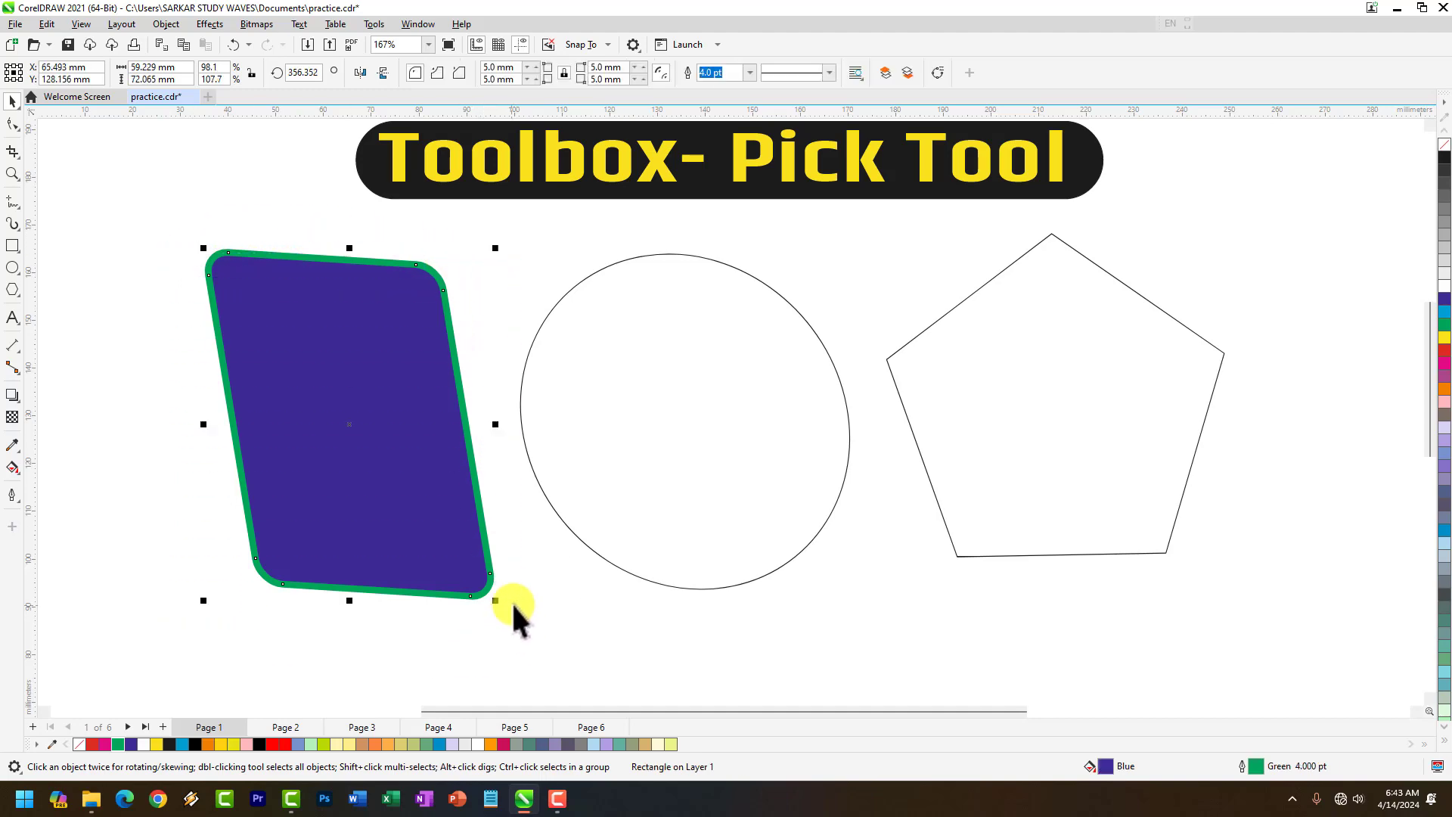
click(511, 601)
Step: On Page 2, fill the lower-left small pill shape with yellow and the small oval right of the narrow pill with pink
click(294, 726)
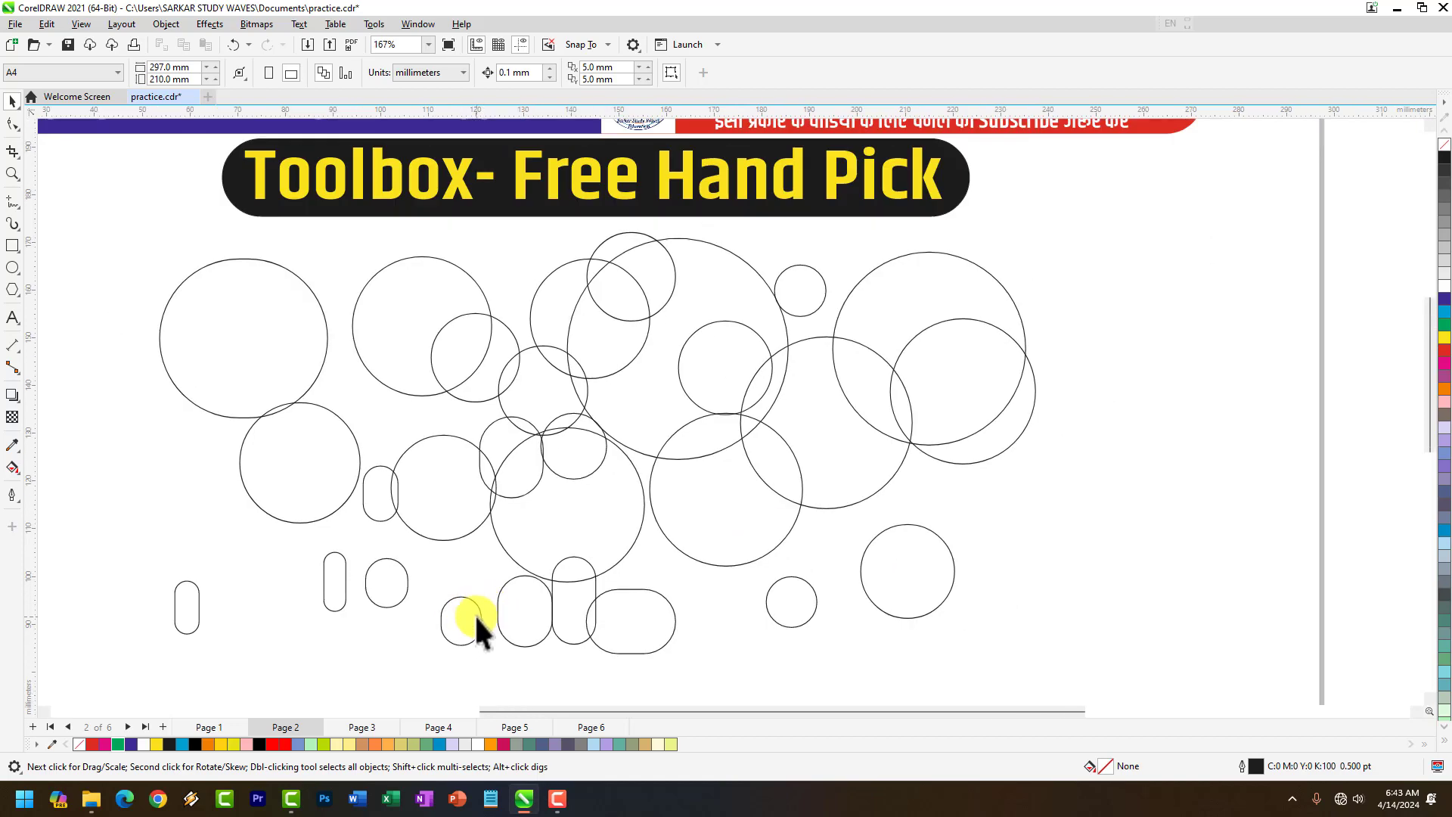
scroll(317, 610, up, 1)
click(164, 603)
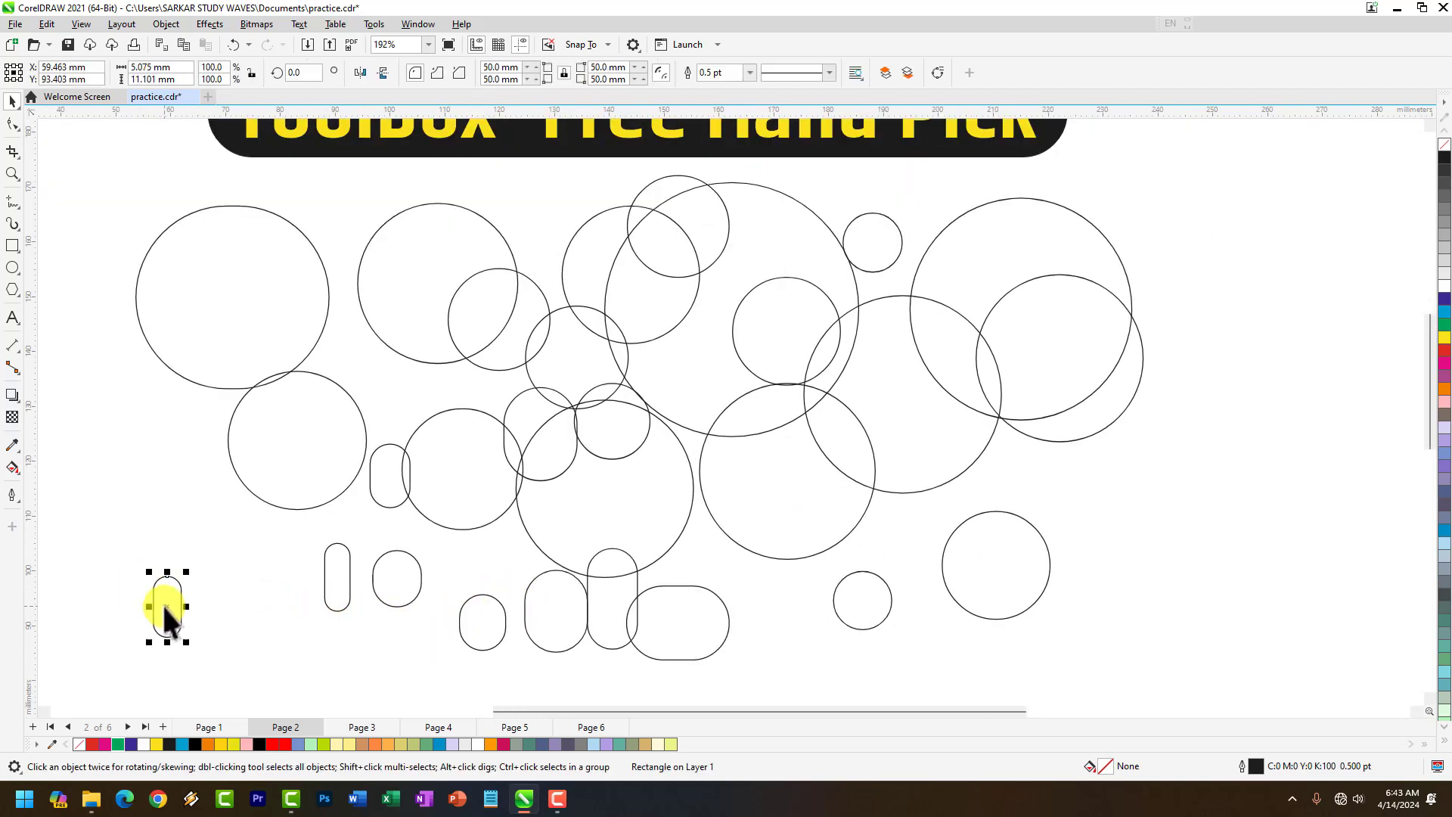
click(217, 744)
click(411, 585)
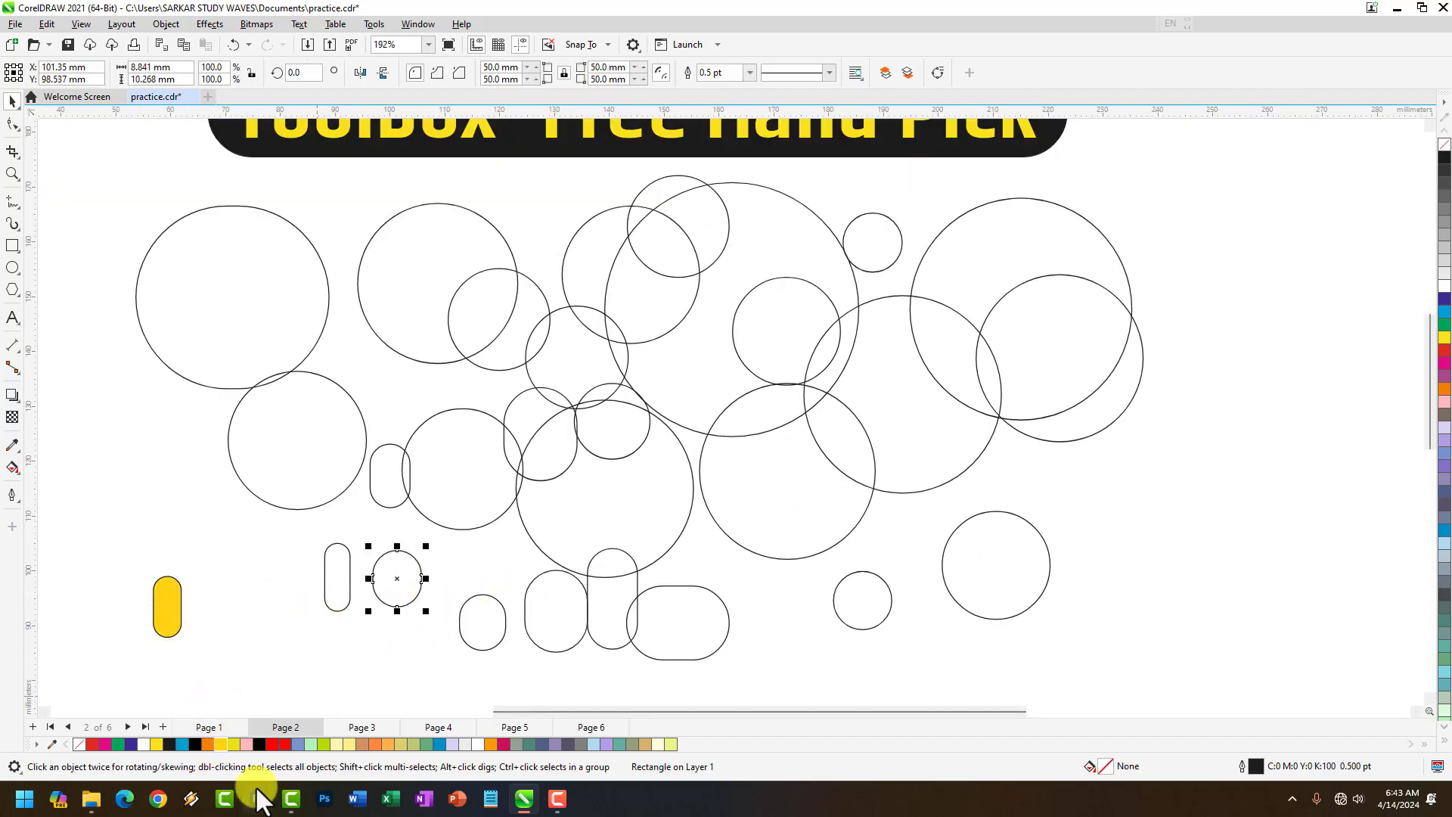
click(243, 747)
click(364, 573)
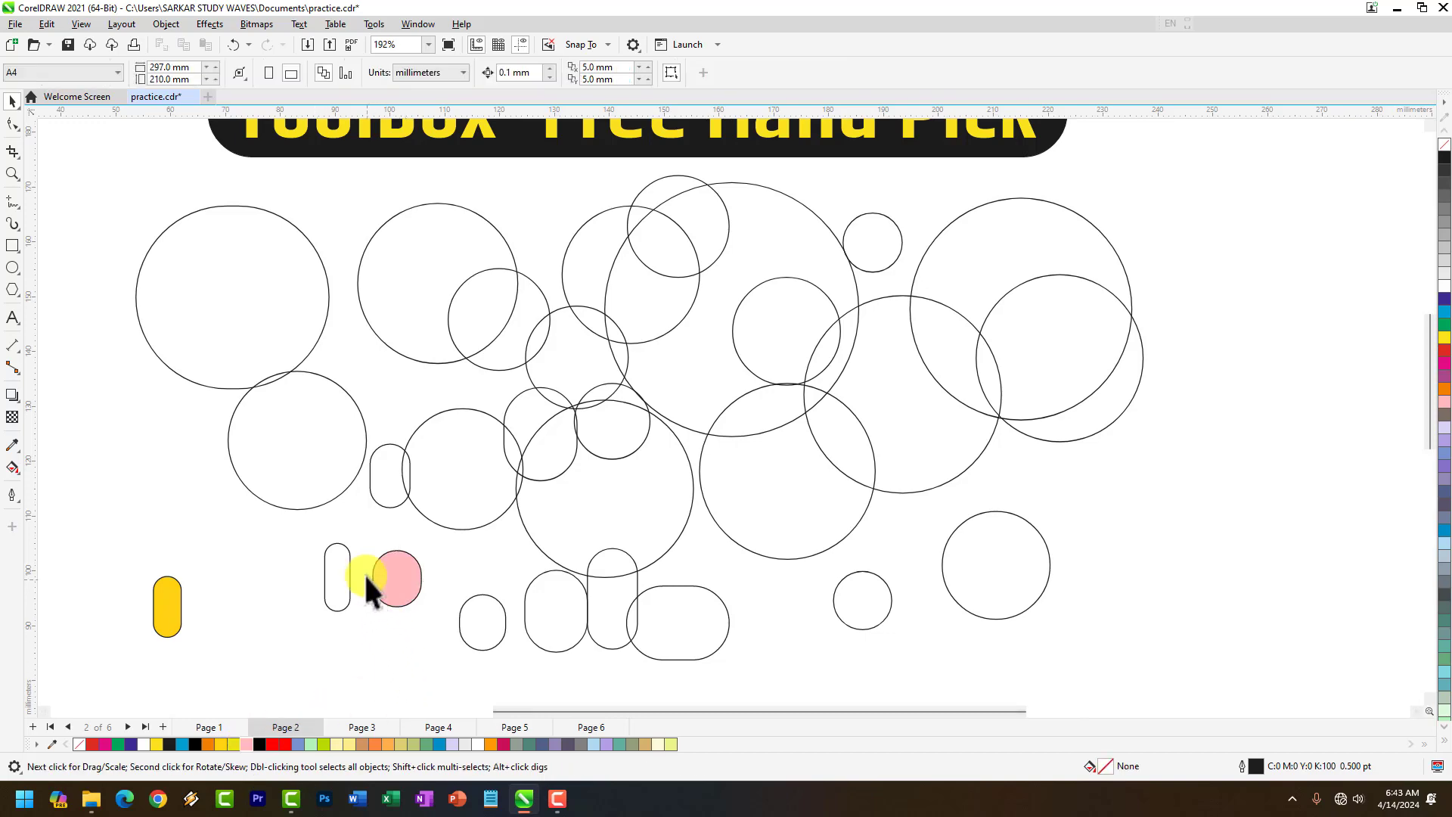
Step: Move the yellow pill up and to the right, the pink oval slightly right, and the unfilled narrow pill between them slightly left
click(399, 580)
scroll(181, 626, up, 2)
click(156, 590)
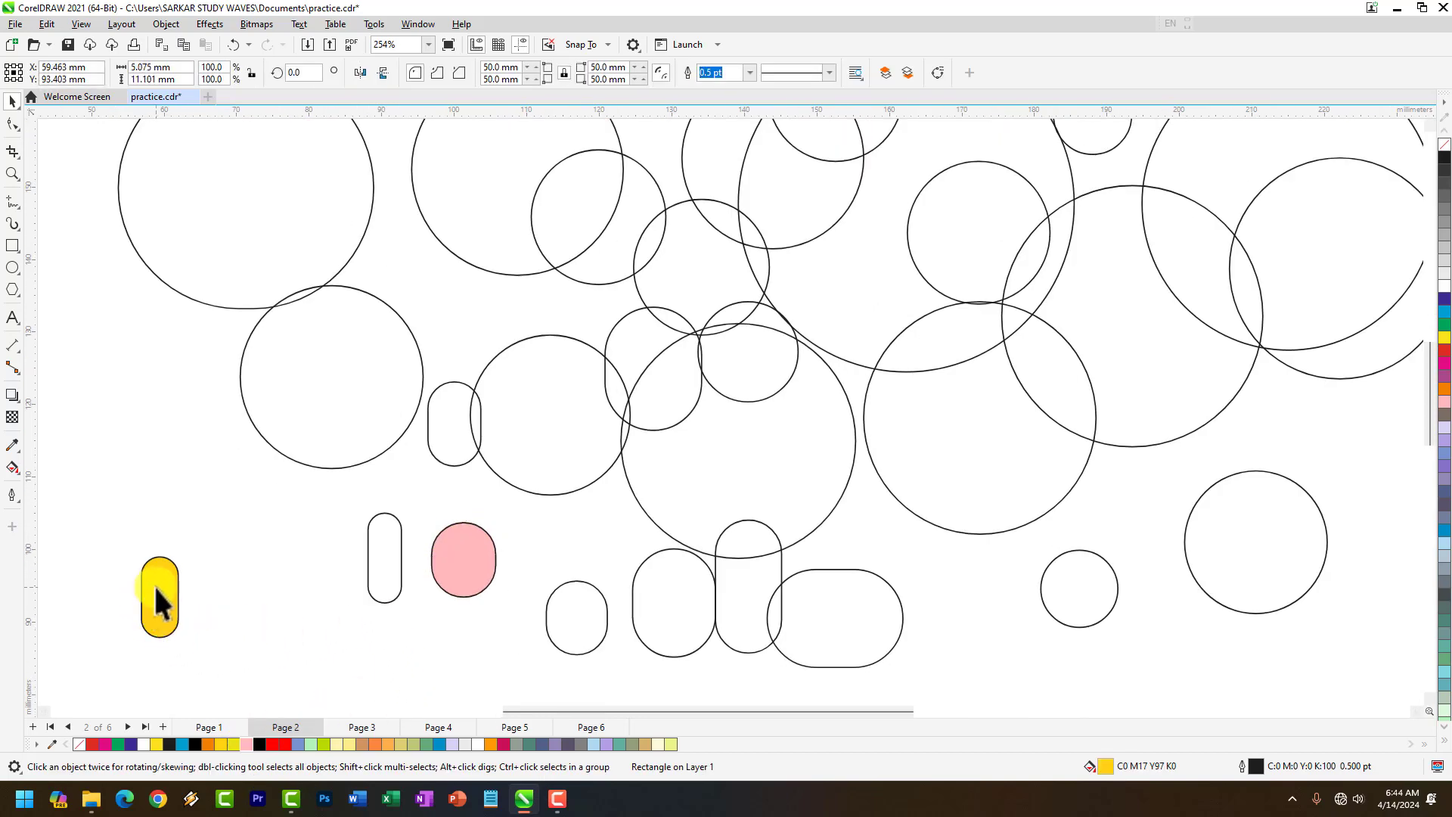
drag(155, 586, 220, 555)
click(476, 564)
drag(477, 564, 507, 572)
drag(368, 558, 357, 560)
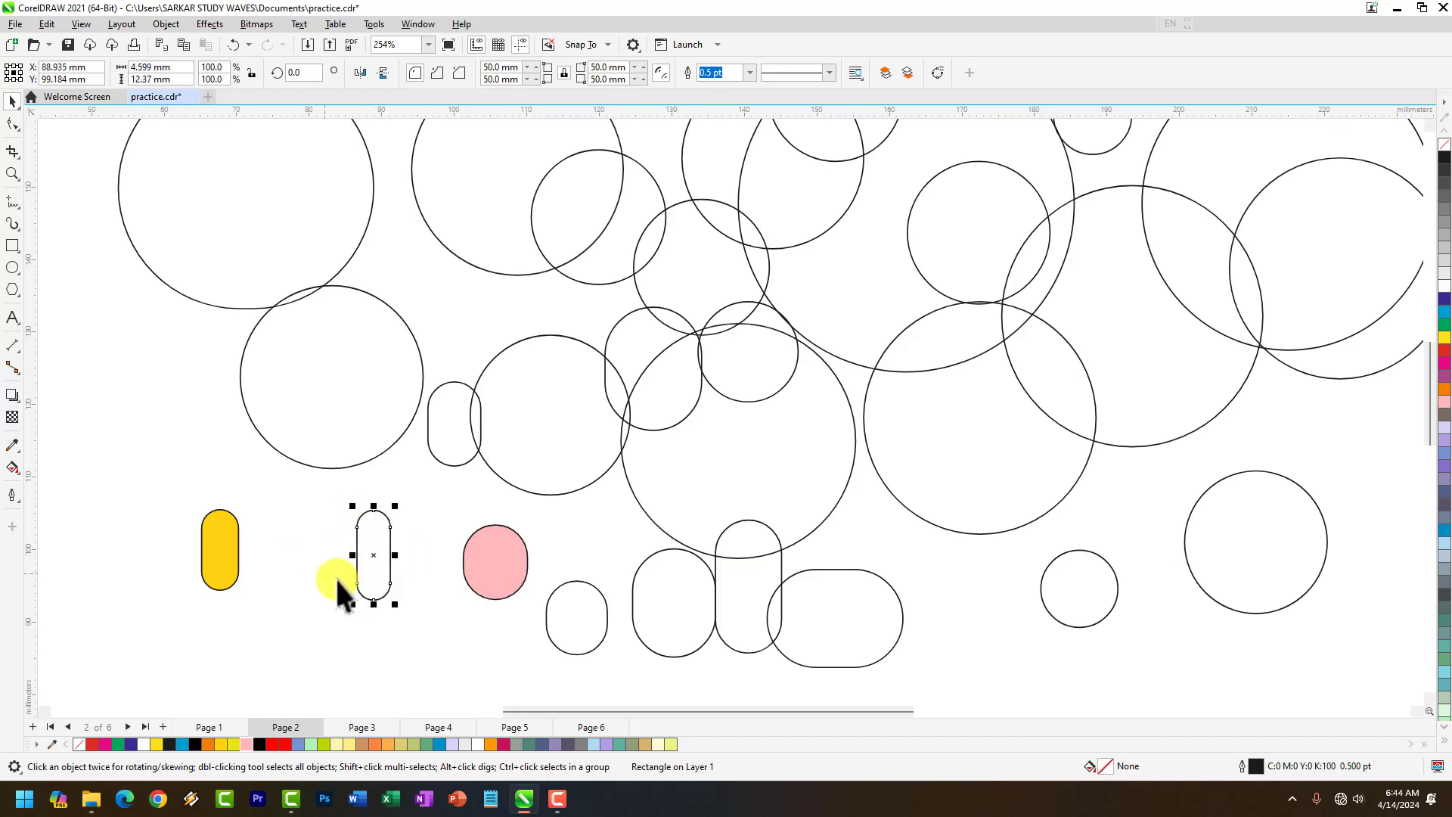
click(420, 595)
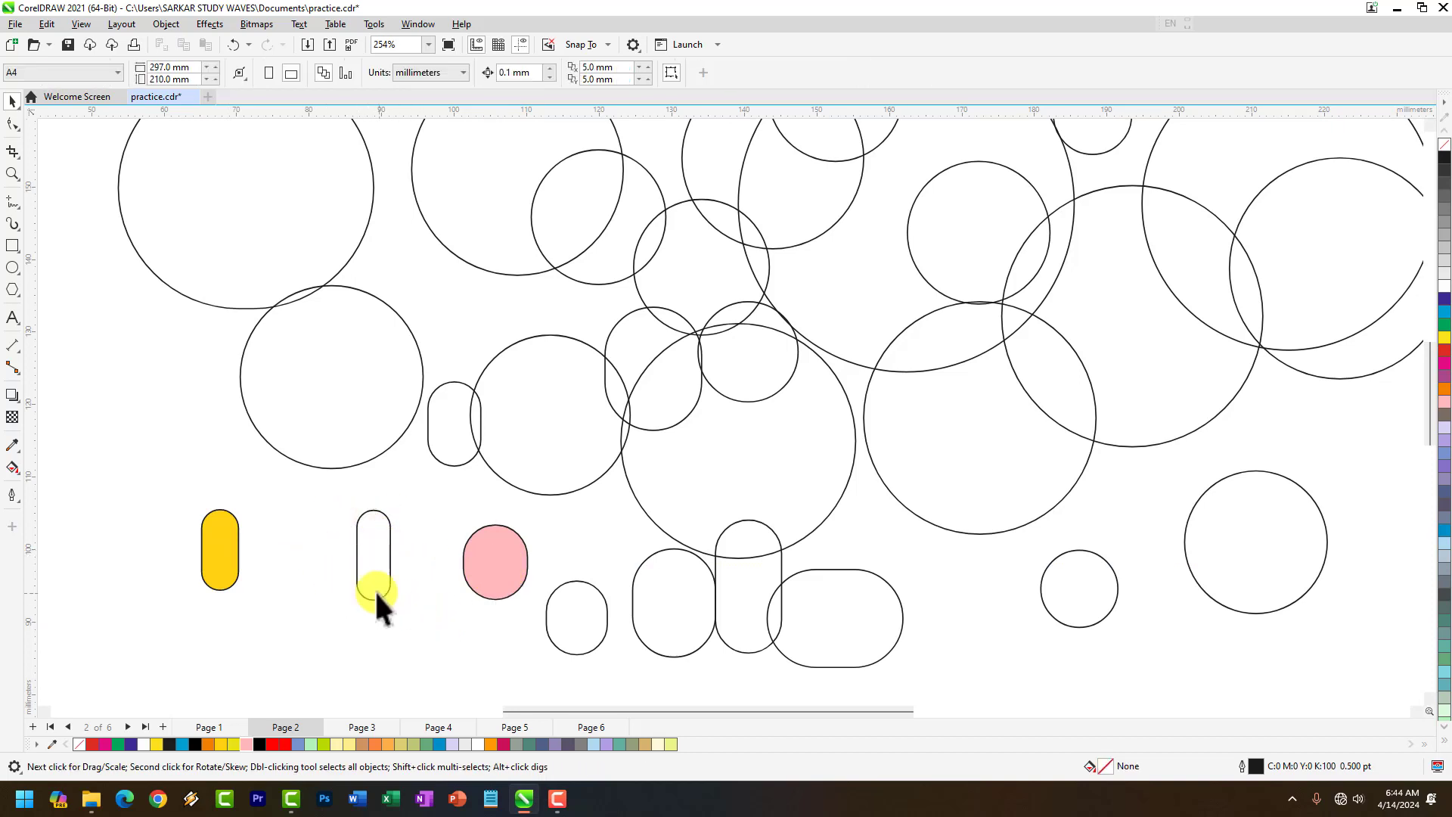
Step: Lasso only the yellow and pink shapes with Freehand Pick, bypassing the narrow pill between them, and move them slightly right and up
click(11, 105)
click(71, 119)
drag(437, 551, 548, 517)
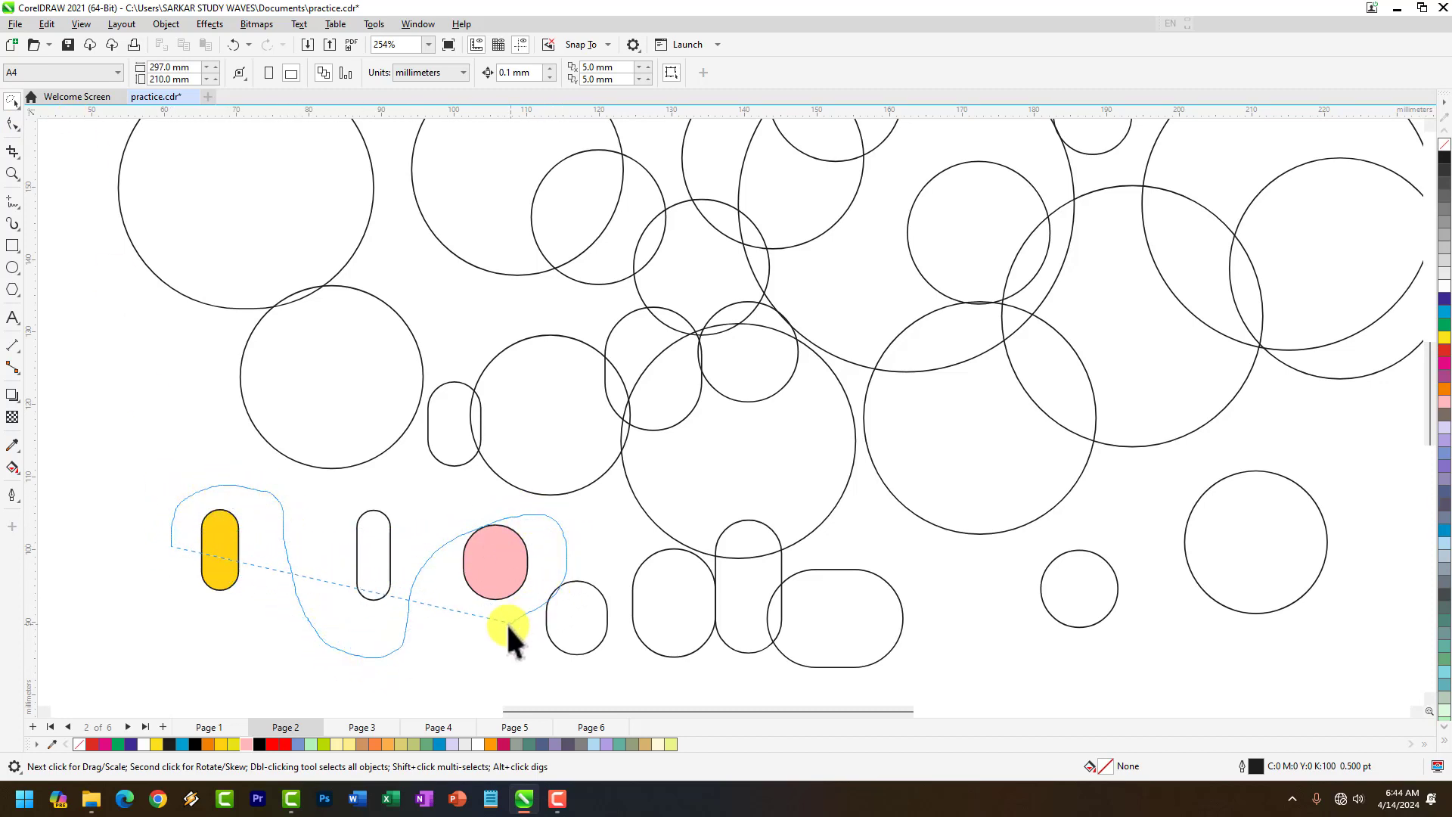
mouse_move(509, 639)
mouse_down()
mouse_move(465, 669)
mouse_move(327, 706)
mouse_move(186, 625)
mouse_move(173, 540)
mouse_up()
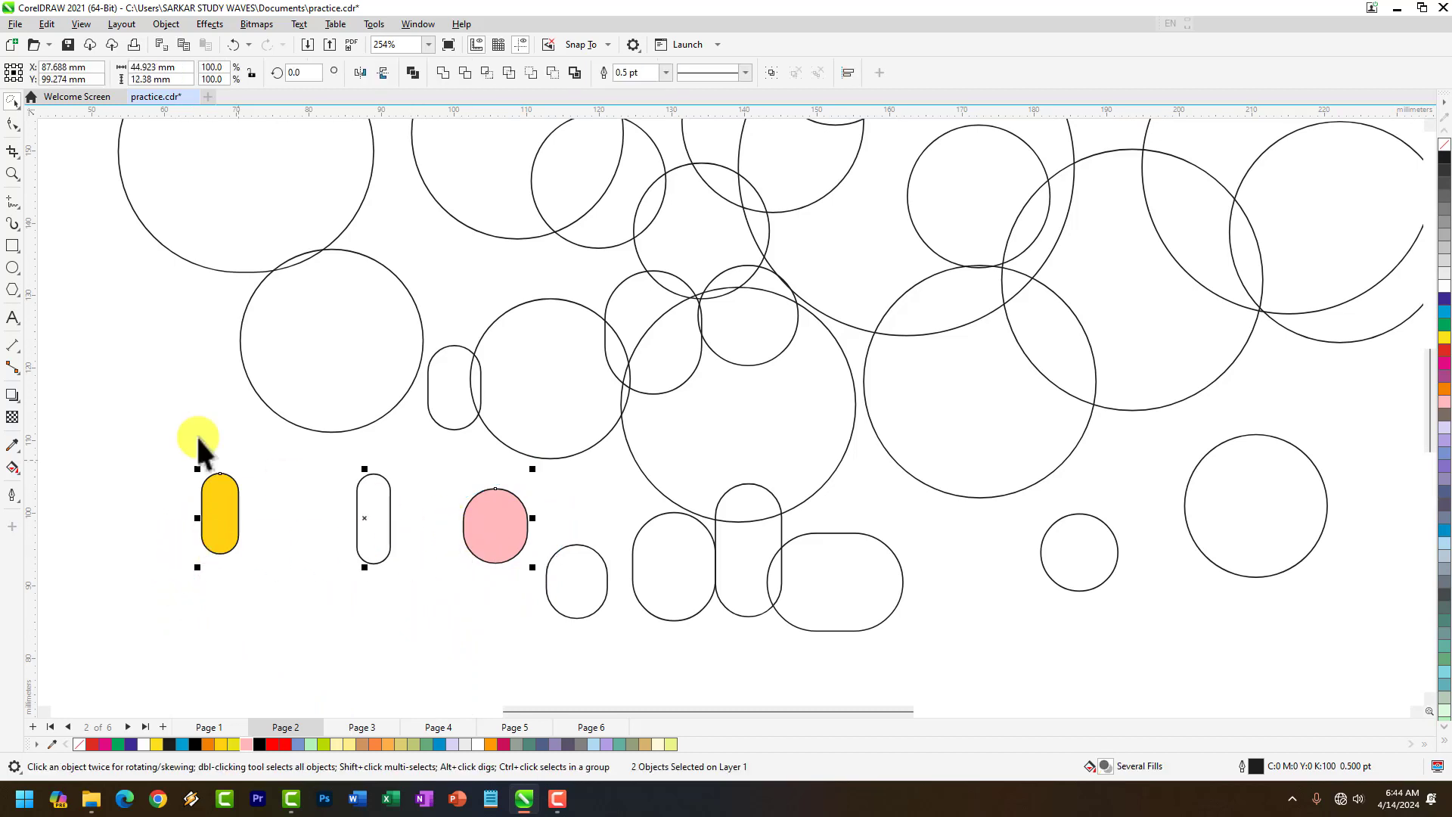
mouse_move(514, 521)
mouse_down()
mouse_move(558, 598)
mouse_move(282, 467)
mouse_move(323, 521)
mouse_move(524, 532)
mouse_move(514, 522)
mouse_up()
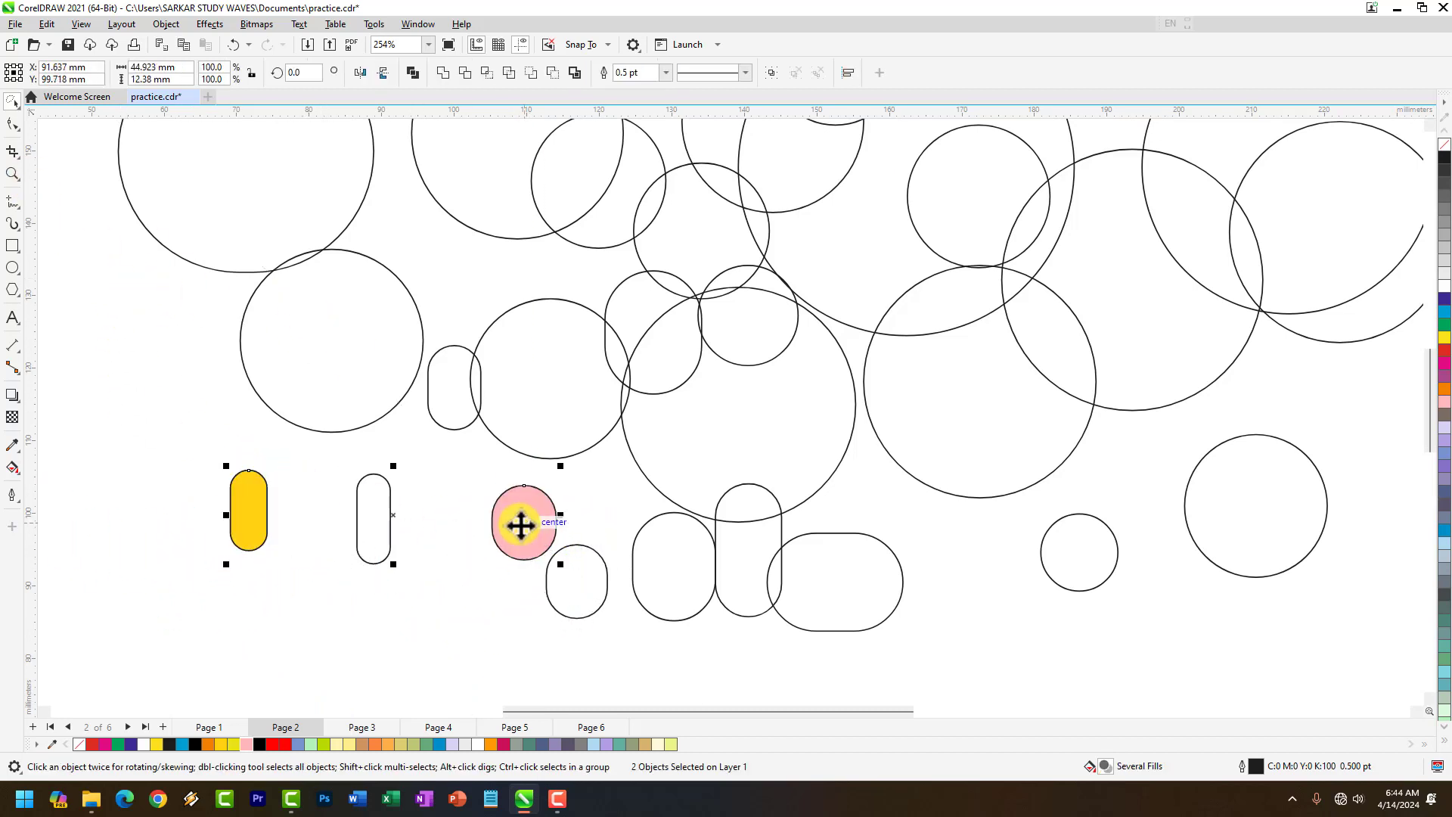
click(484, 567)
Step: Lasso the pink oval together with the distant small circle at the lower right, move both slightly left, and return to the Pick tool
mouse_move(433, 552)
mouse_down()
mouse_move(486, 476)
mouse_move(568, 487)
mouse_move(526, 555)
mouse_up()
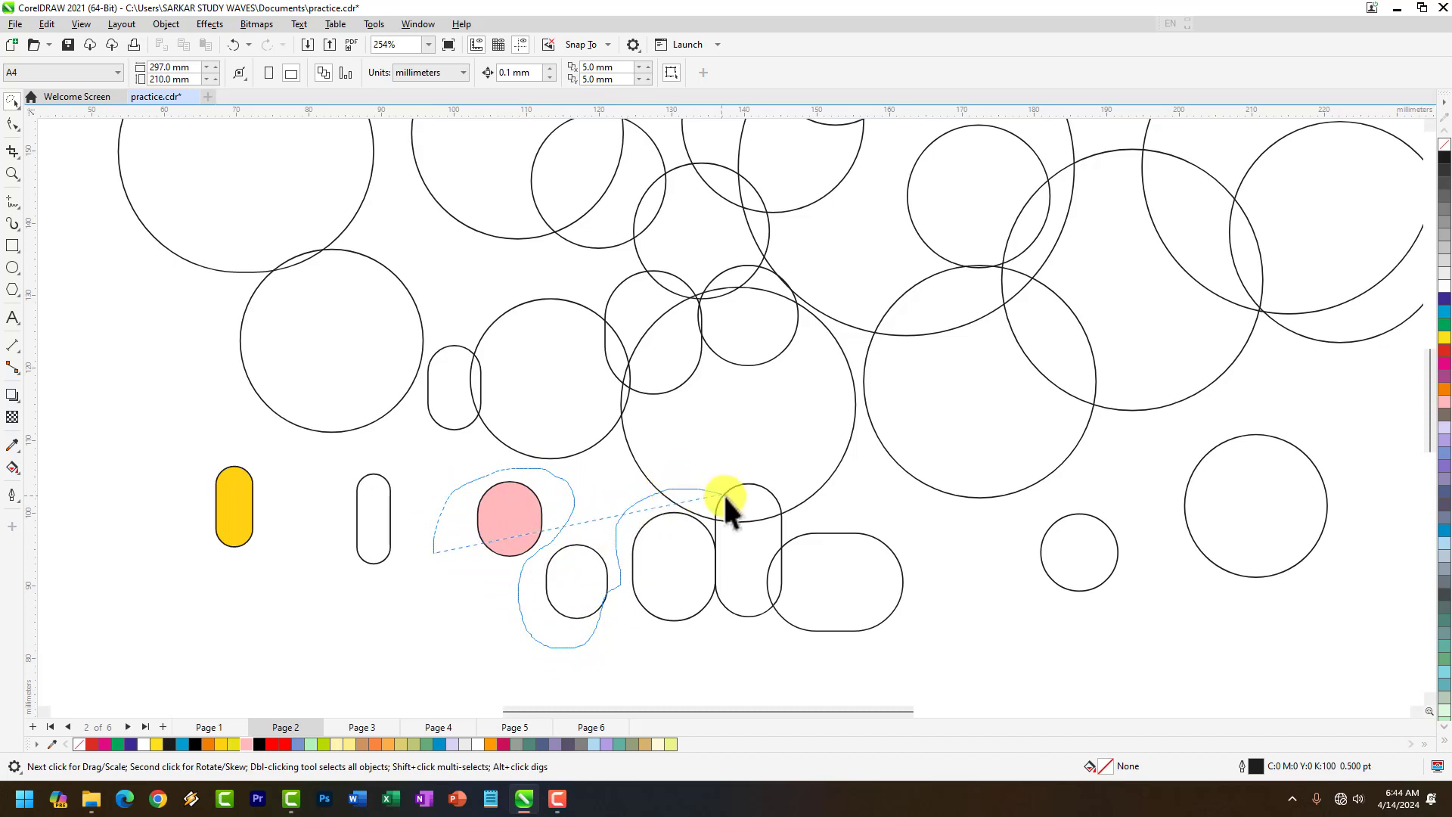
mouse_move(723, 493)
mouse_down()
mouse_move(748, 580)
mouse_move(695, 683)
mouse_move(589, 578)
mouse_move(615, 521)
mouse_move(618, 433)
mouse_move(581, 241)
mouse_move(788, 285)
mouse_move(655, 416)
mouse_move(742, 447)
mouse_move(906, 330)
mouse_move(1014, 224)
mouse_move(1122, 452)
mouse_move(1136, 574)
mouse_up()
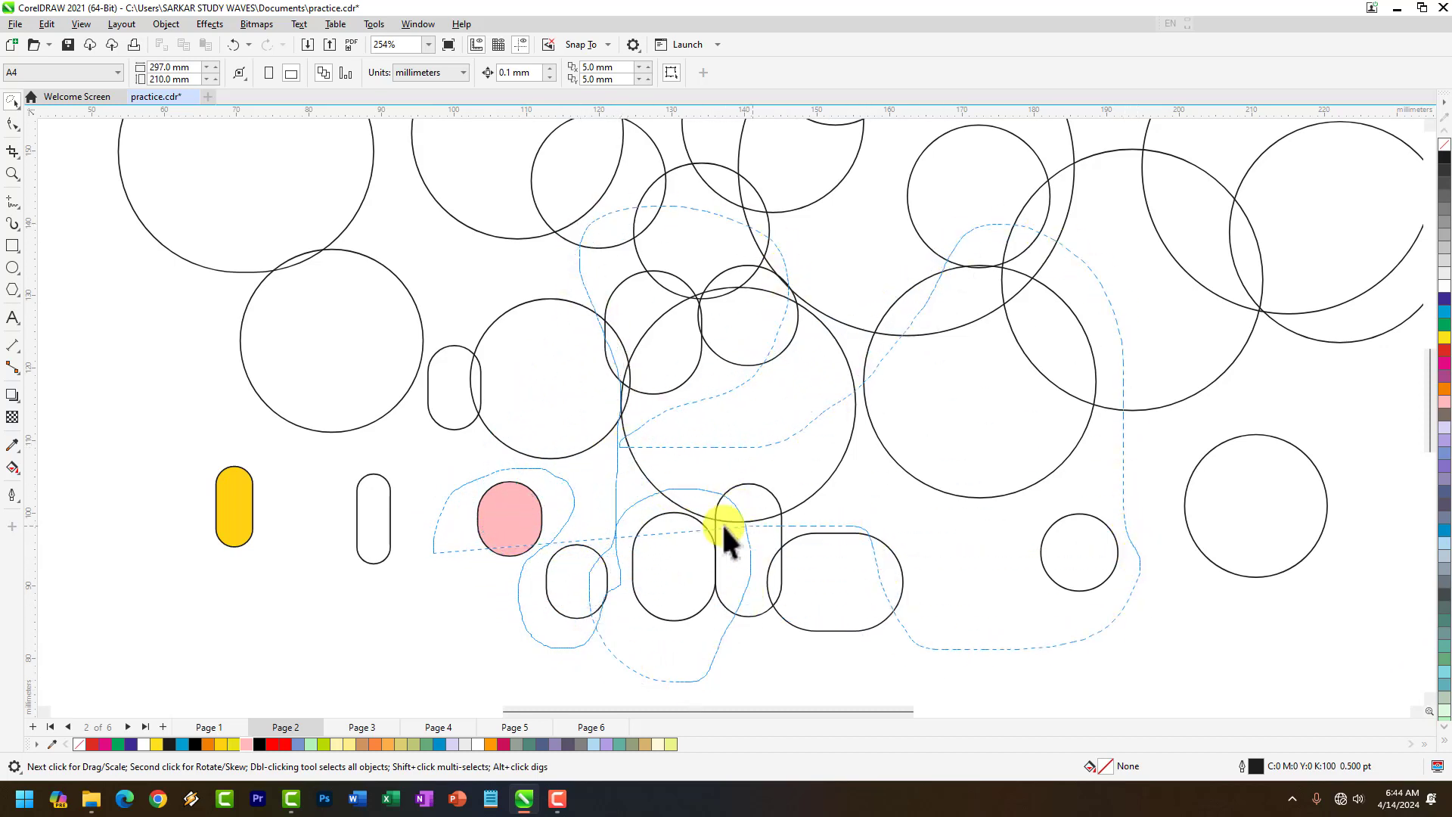
mouse_move(723, 529)
mouse_down()
mouse_move(442, 562)
mouse_move(403, 524)
mouse_move(455, 582)
mouse_move(443, 547)
mouse_move(517, 527)
mouse_up()
click(945, 613)
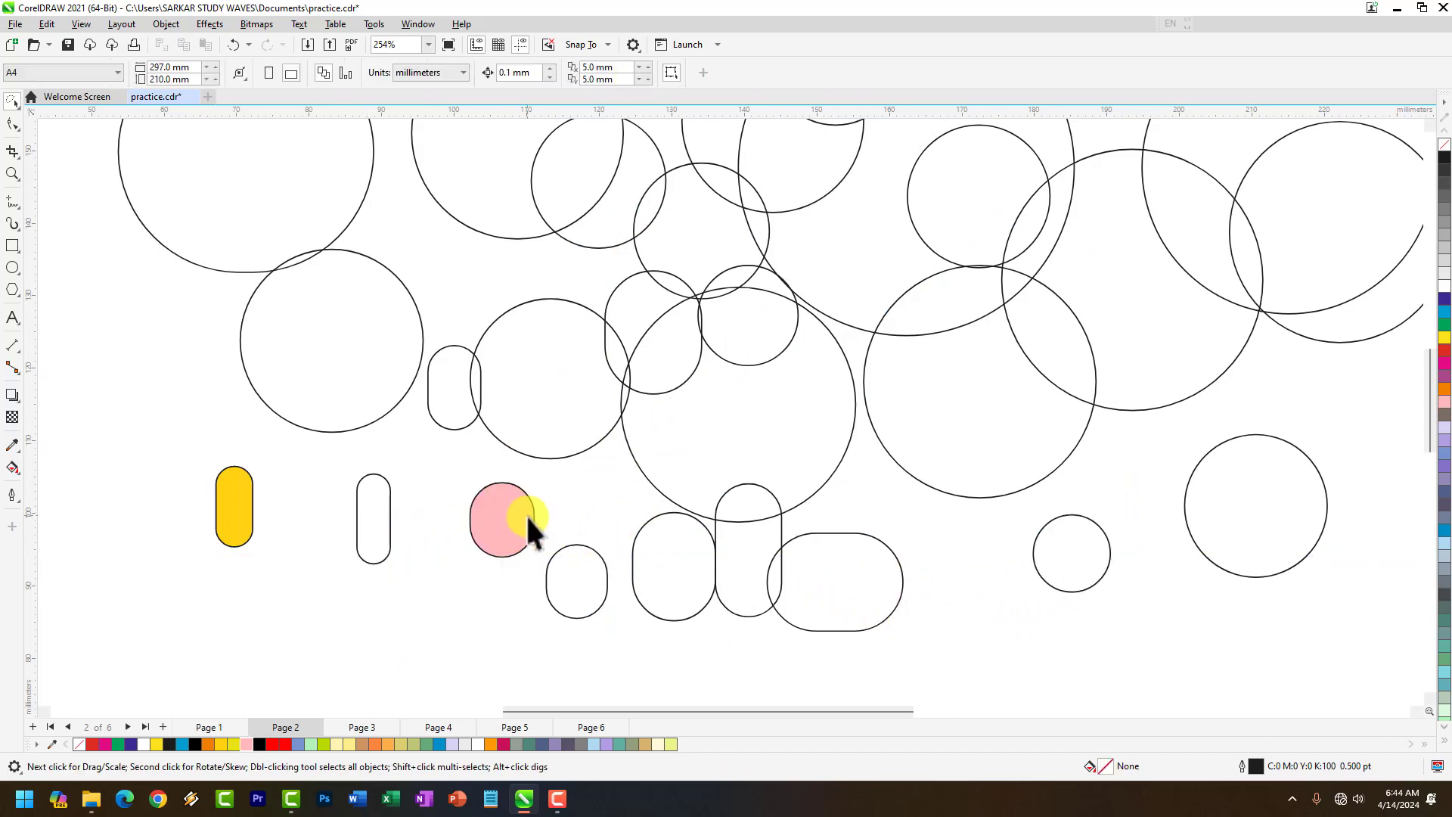
click(19, 106)
click(76, 103)
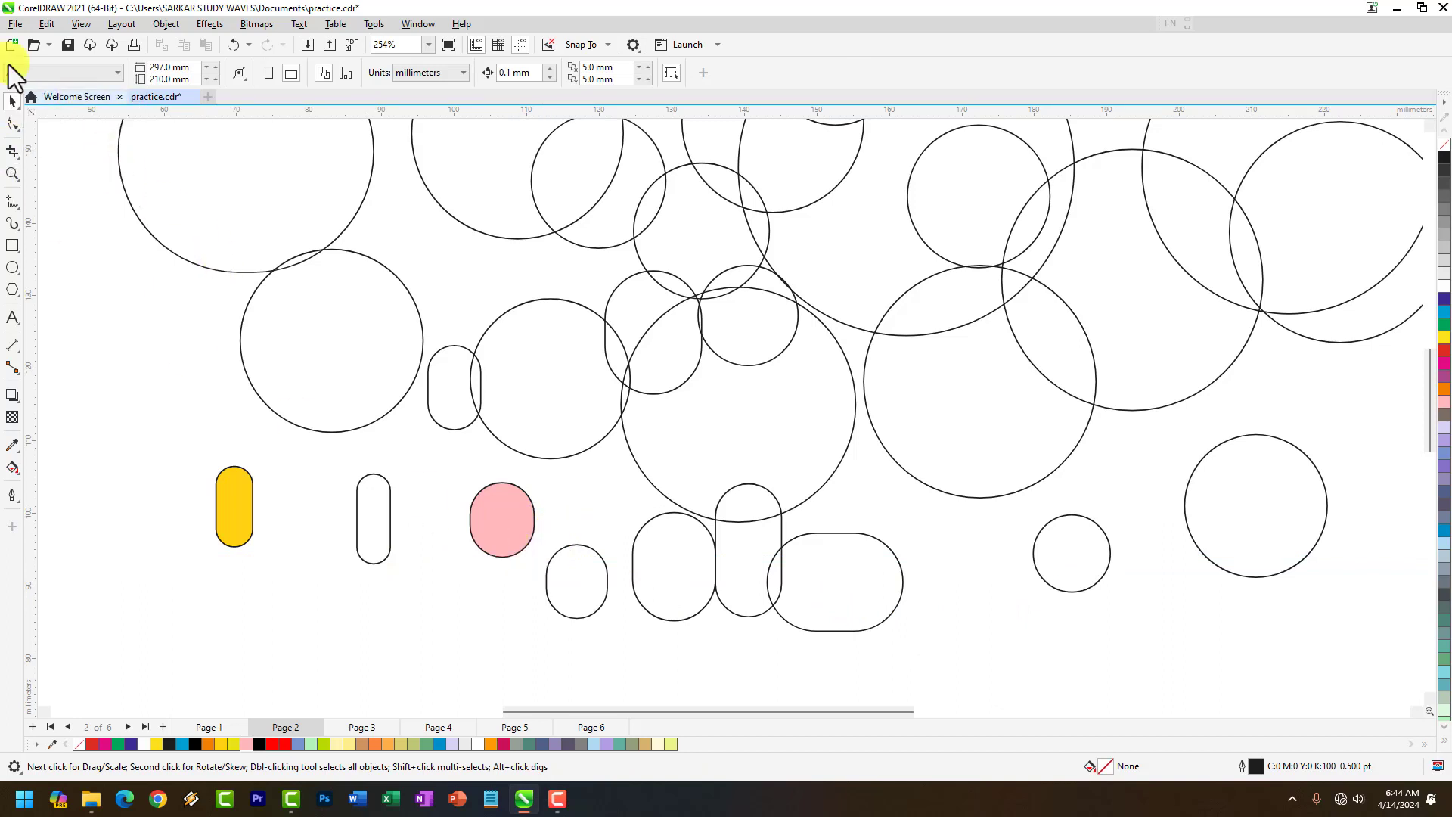
Step: On Page 2, select the large upper-left circle plus the circle beside the small pill, try moving them together, and undo the move
click(292, 345)
click(273, 178)
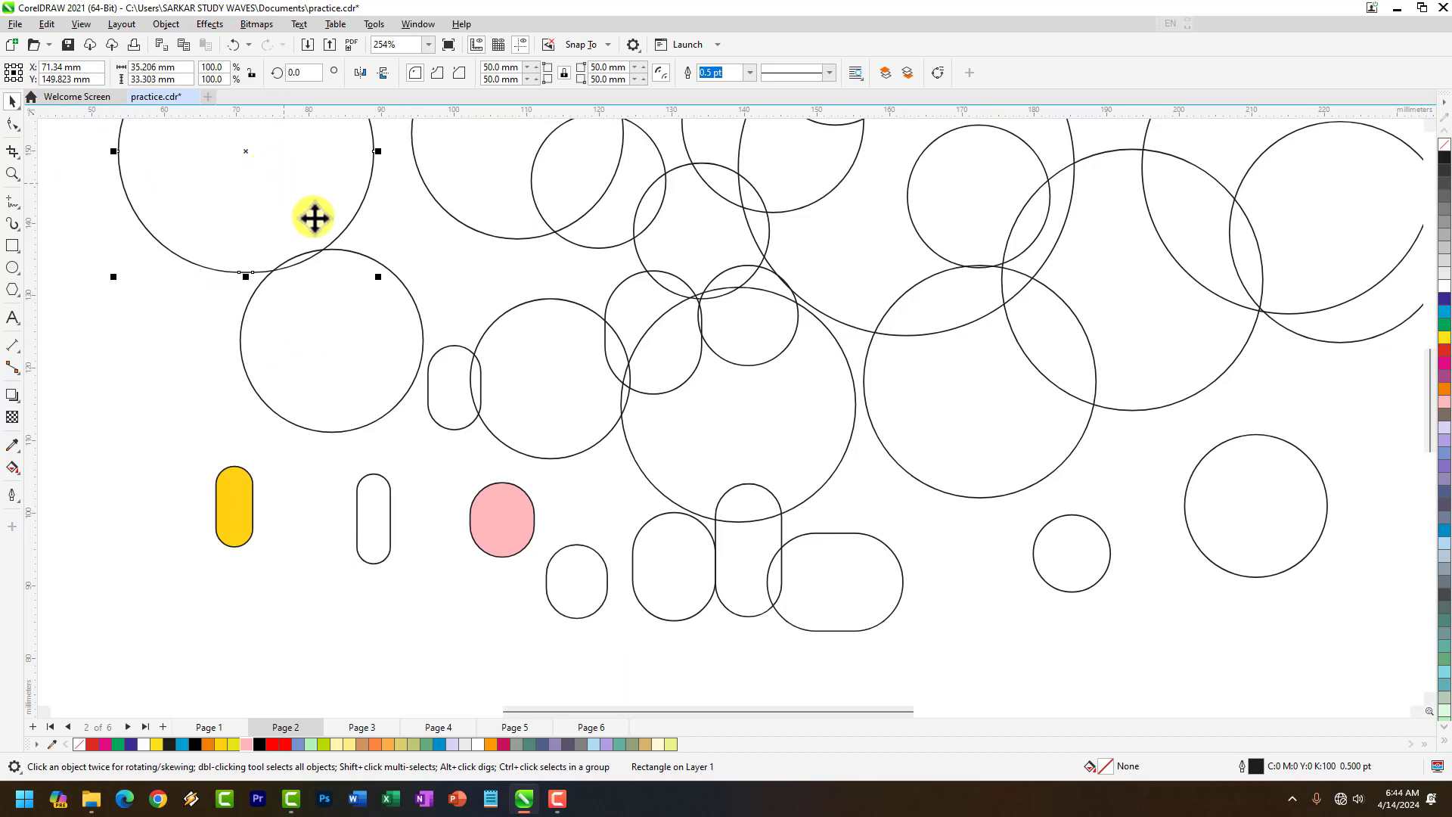
shift+click(542, 379)
drag(537, 447, 560, 485)
key(ctrl+z)
click(592, 499)
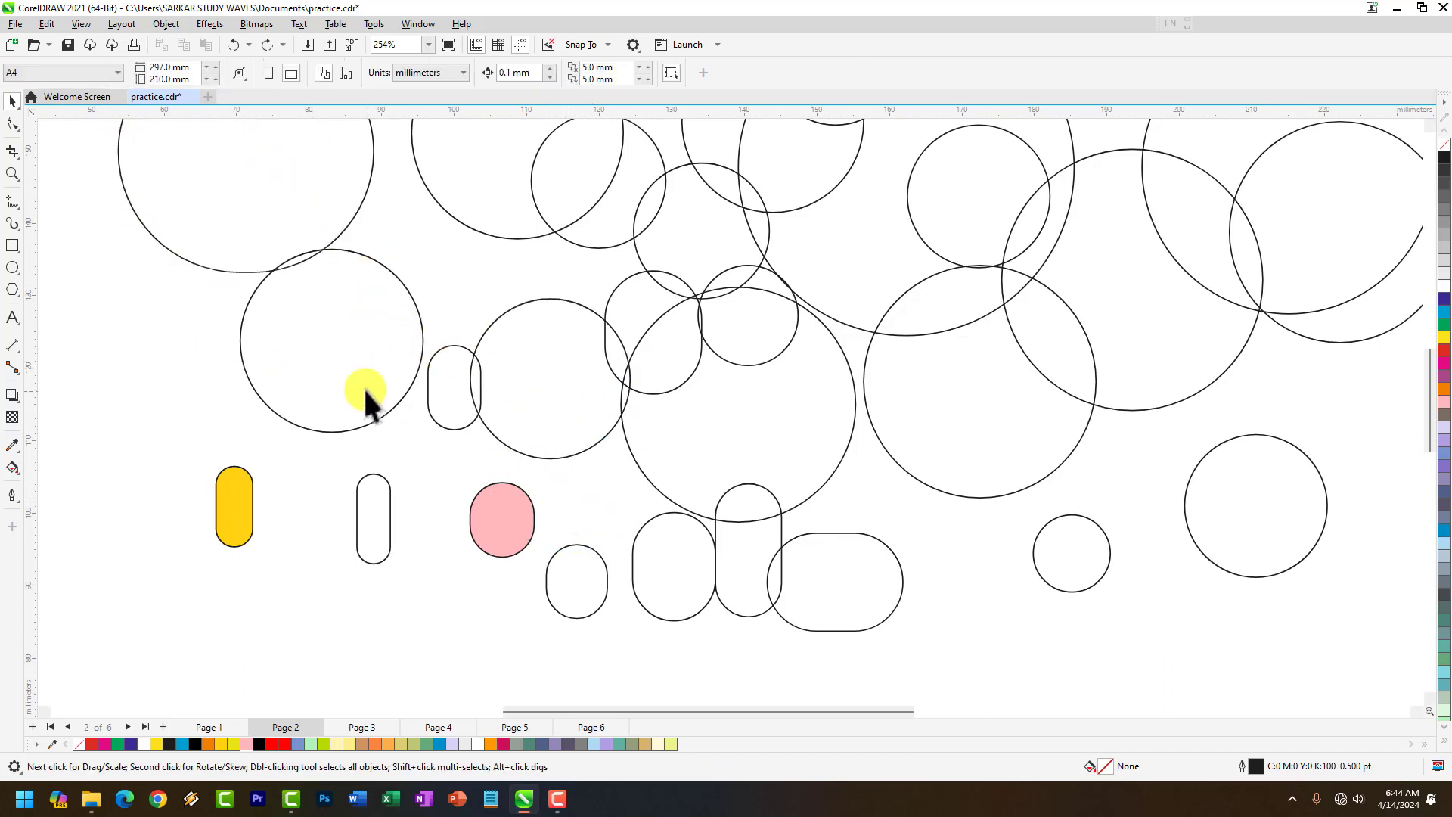
Step: Go to Page 3, select the large unfilled rectangle beside the circle, and activate the Free Transform tool on it
click(16, 106)
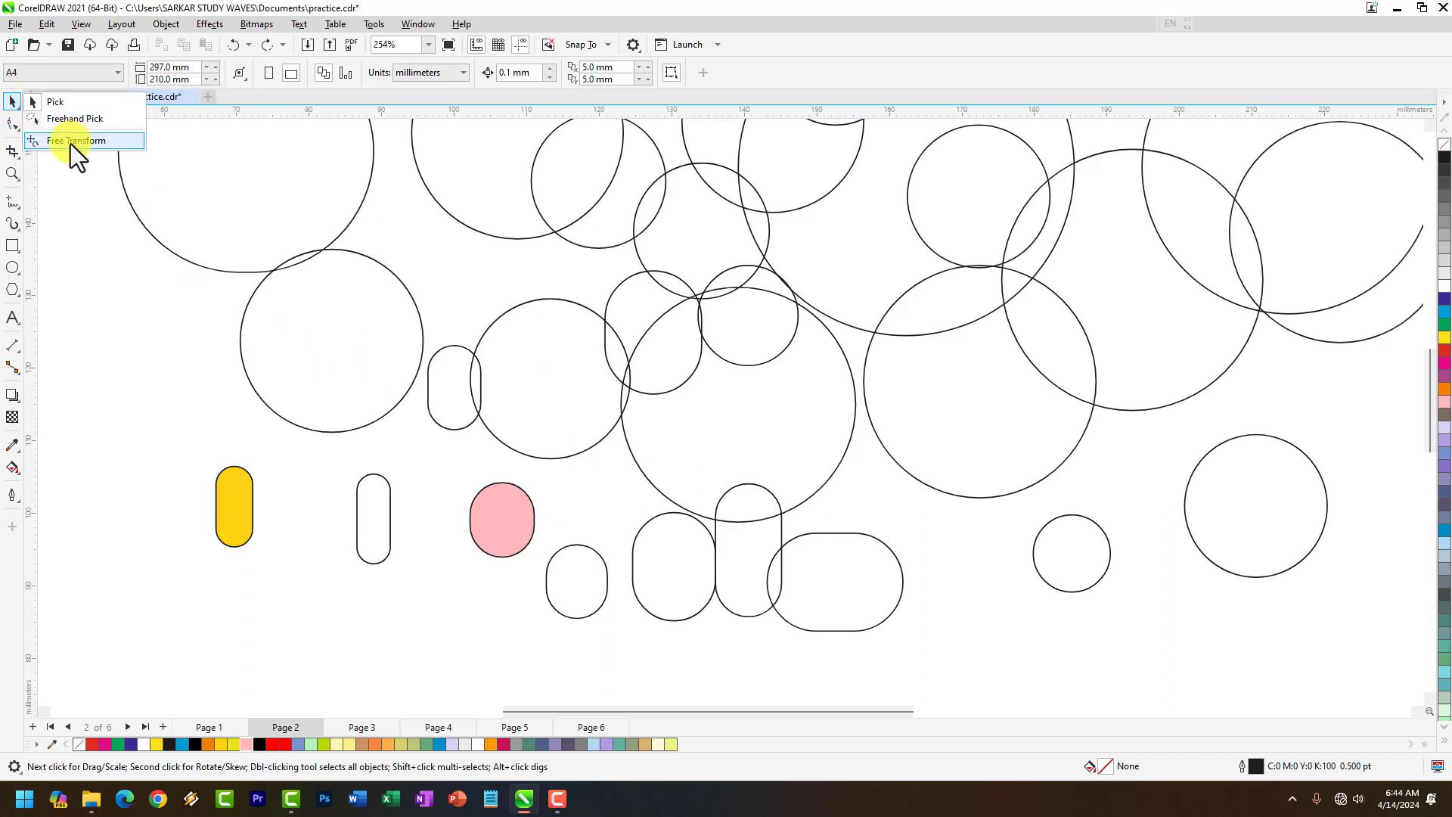
click(362, 726)
click(272, 314)
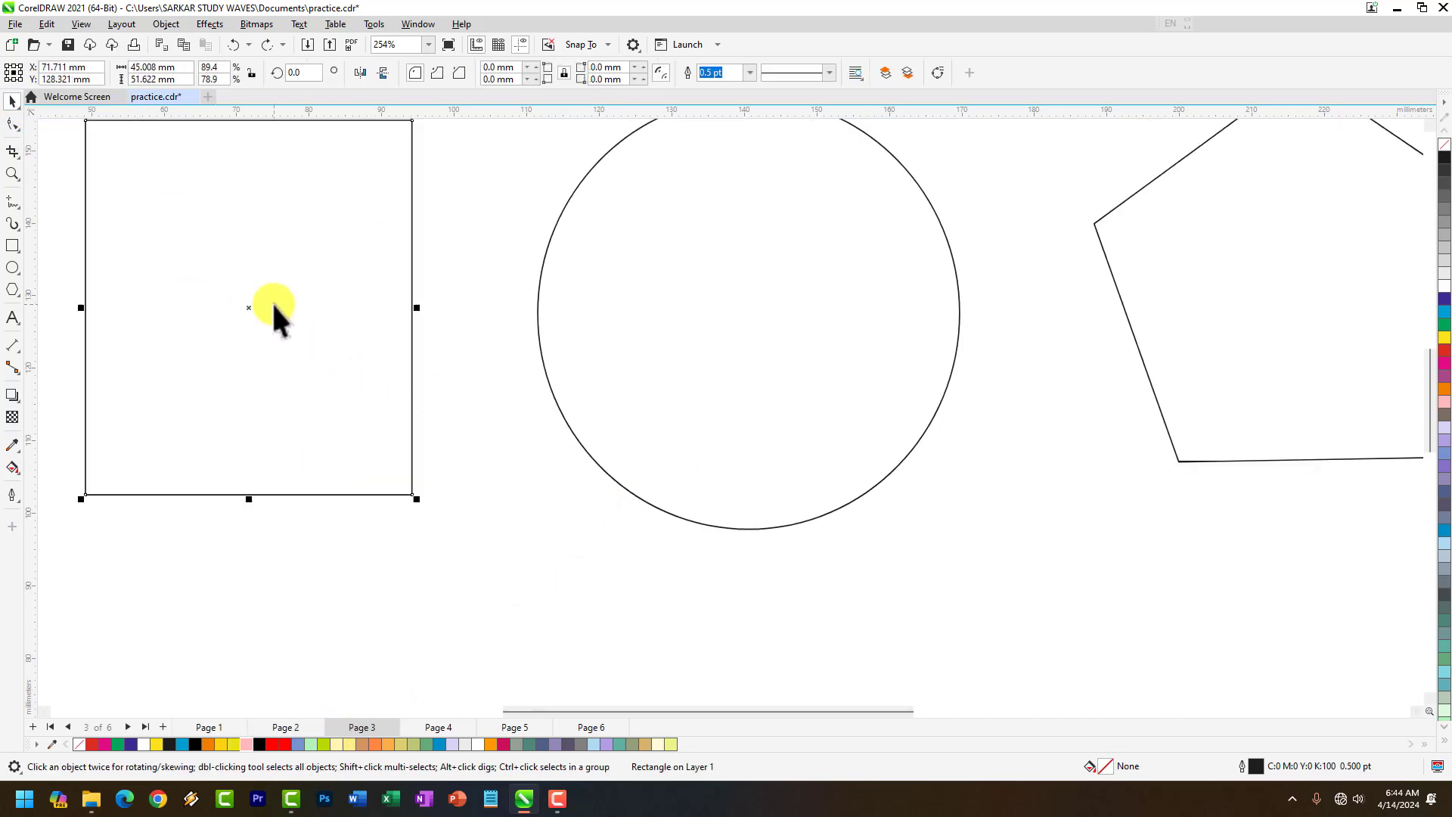
scroll(509, 411, down, 1)
scroll(298, 266, up, 1)
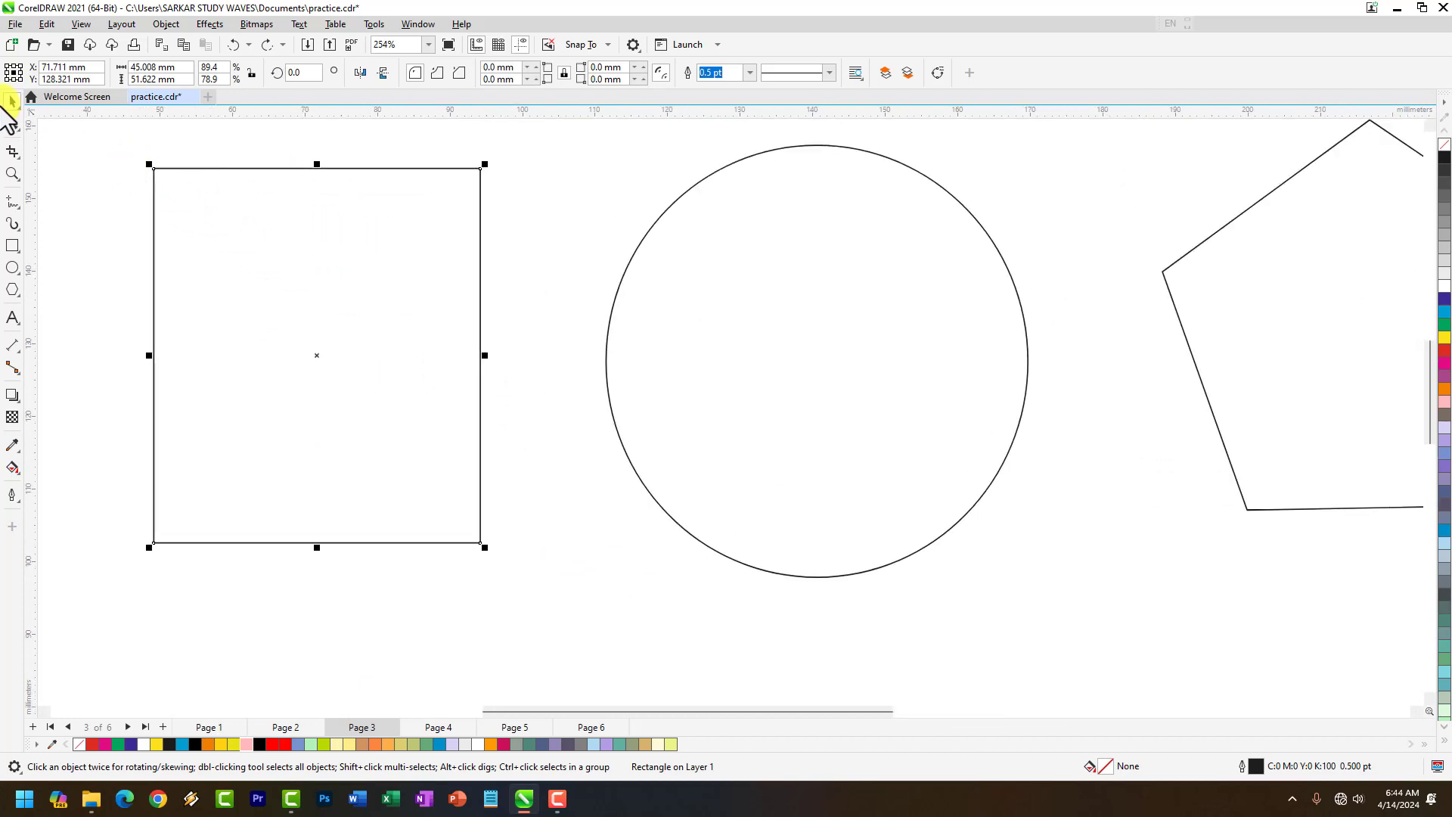
click(11, 102)
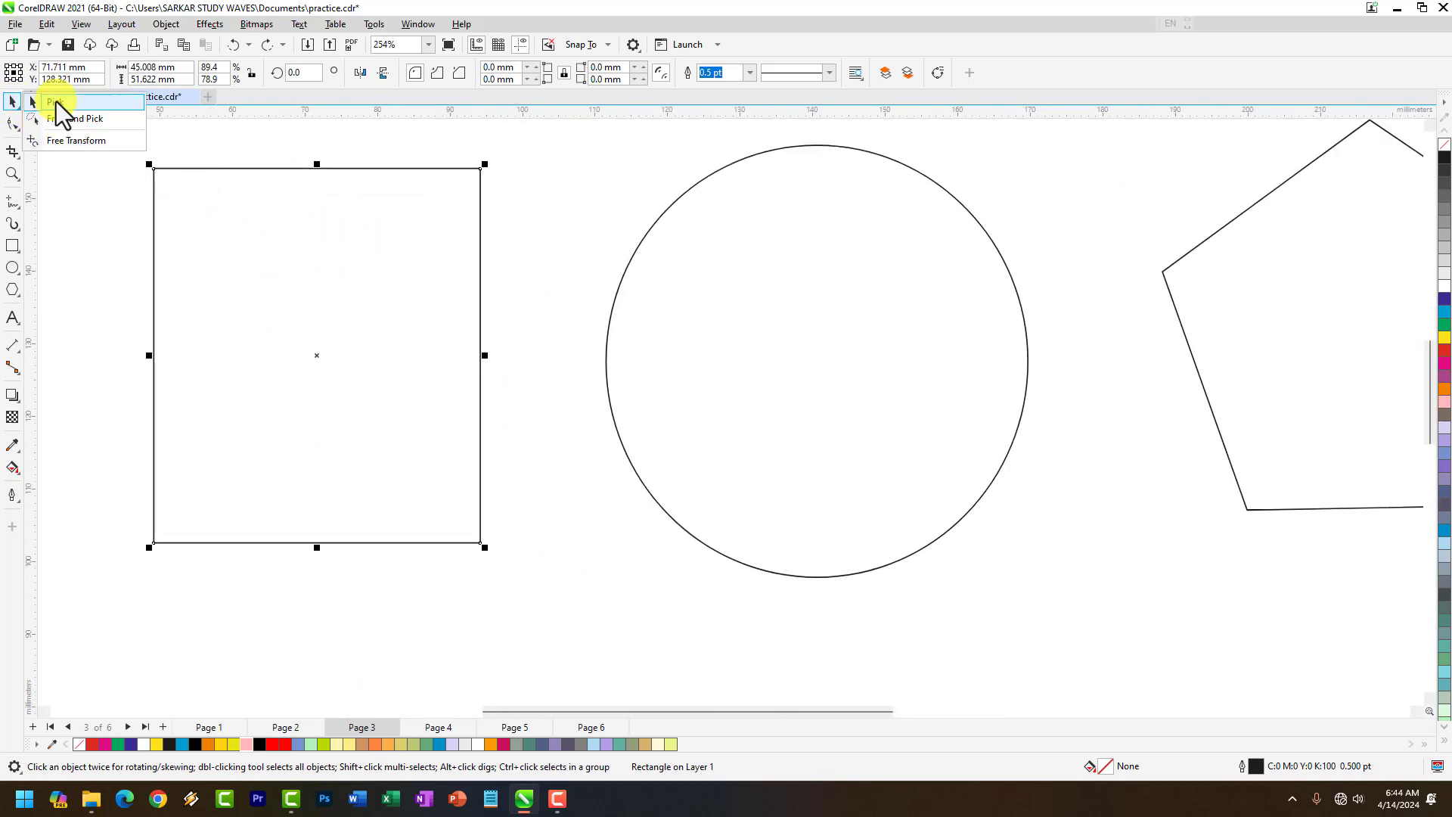
click(97, 140)
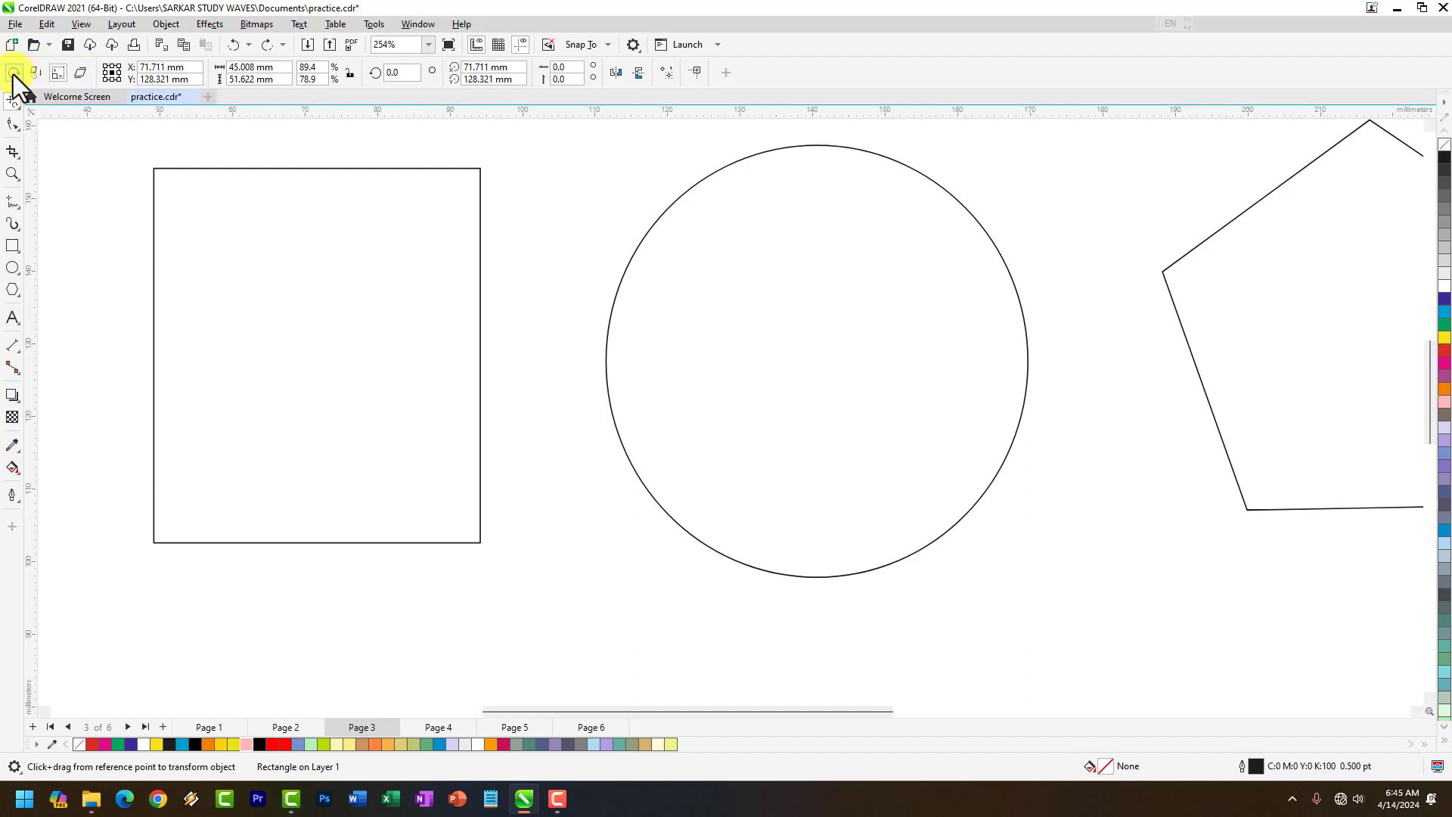
Step: Fill the rectangle with yellow and freely rotate it counterclockwise by about 17.2°
click(216, 745)
drag(242, 310, 404, 360)
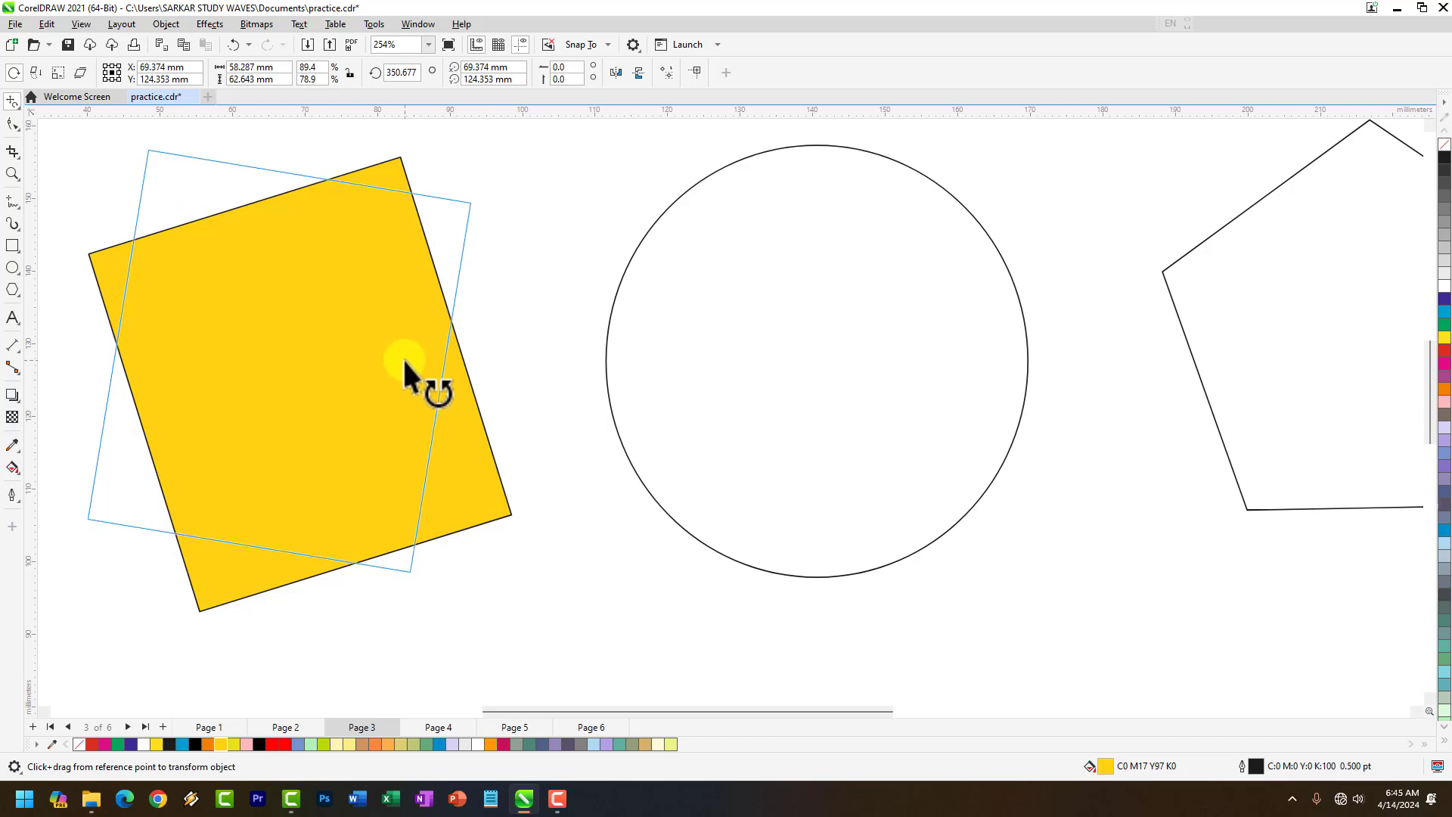
Step: Place a rotated copy of the yellow rectangle at about 350.7° over the original, and undo the copy
right_click(402, 360)
drag(404, 362, 406, 362)
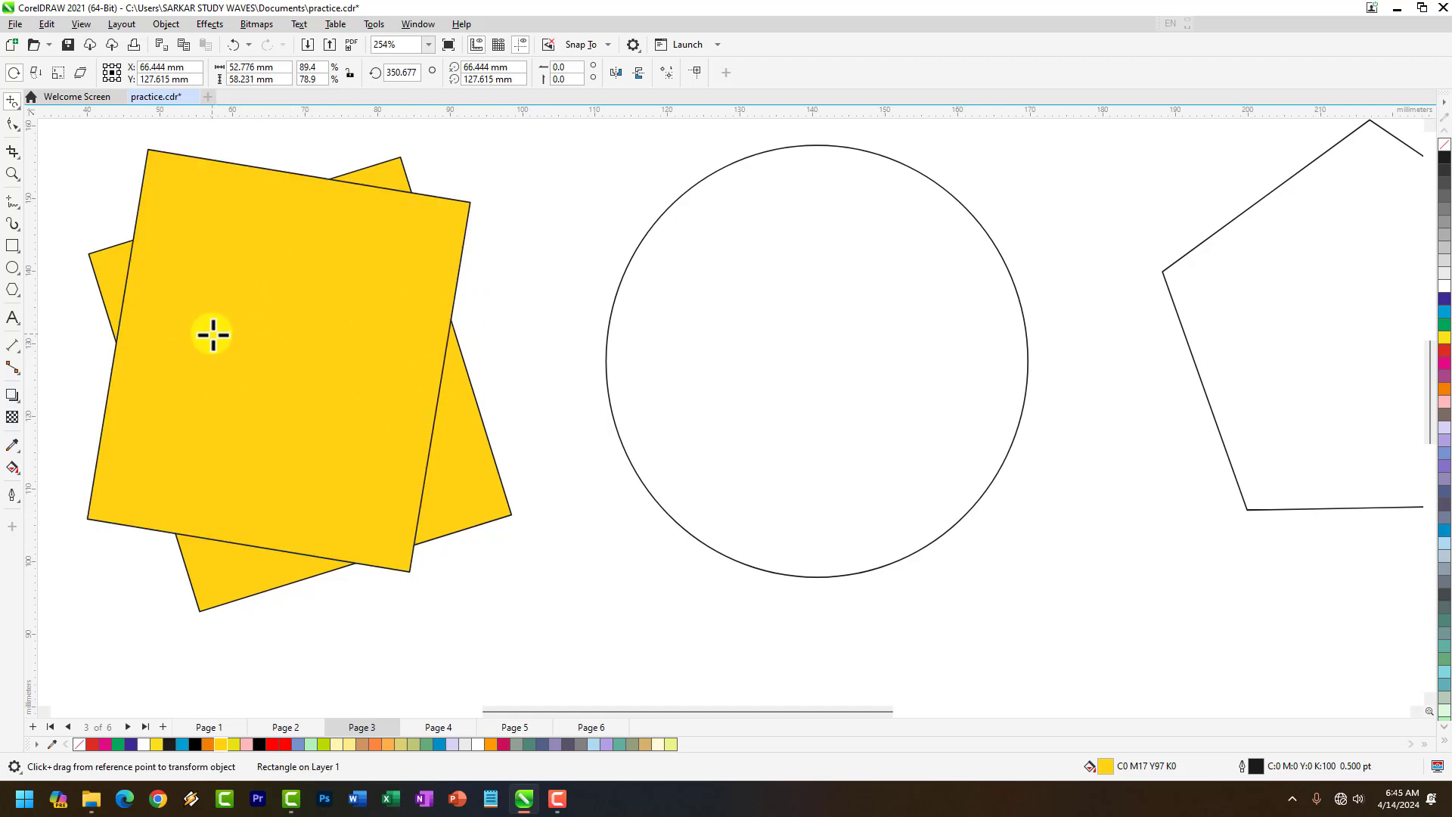
key(ctrl+z)
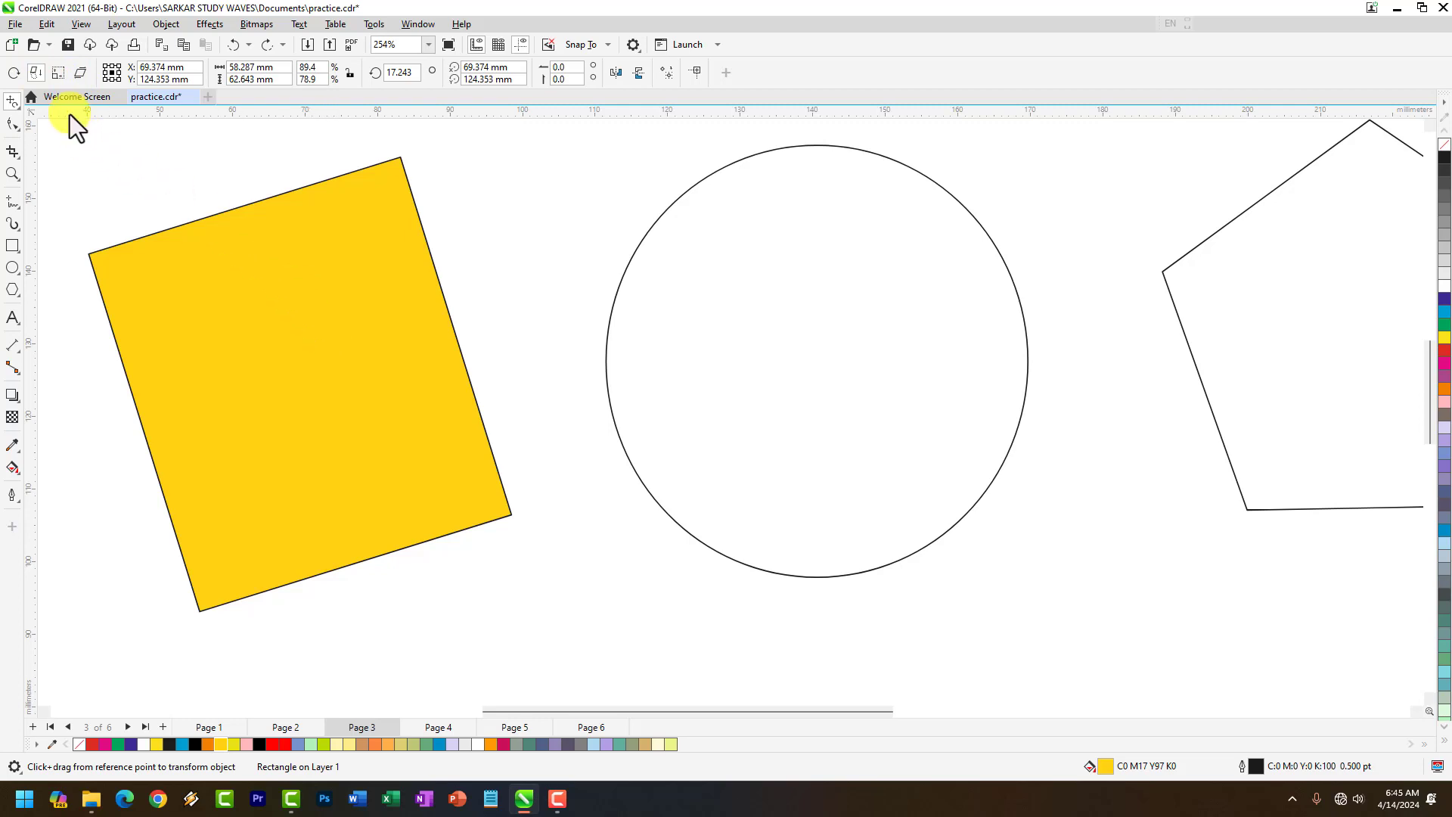
Step: Free-scale the yellow rectangle into a narrow slanted shape about 15.5 × 58.5 mm and fill it with magenta
click(56, 75)
drag(288, 366, 154, 302)
drag(170, 309, 127, 361)
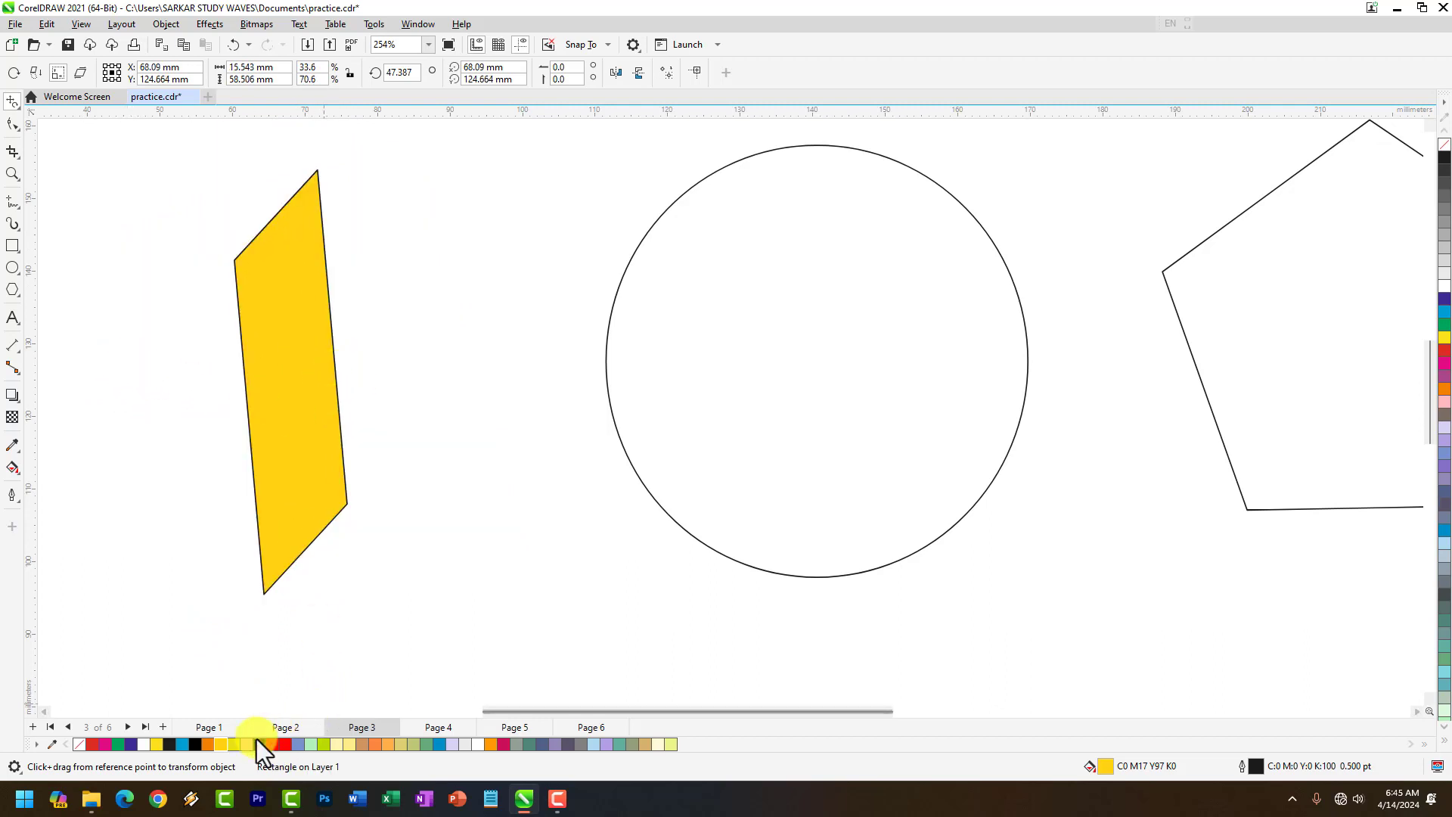
click(106, 745)
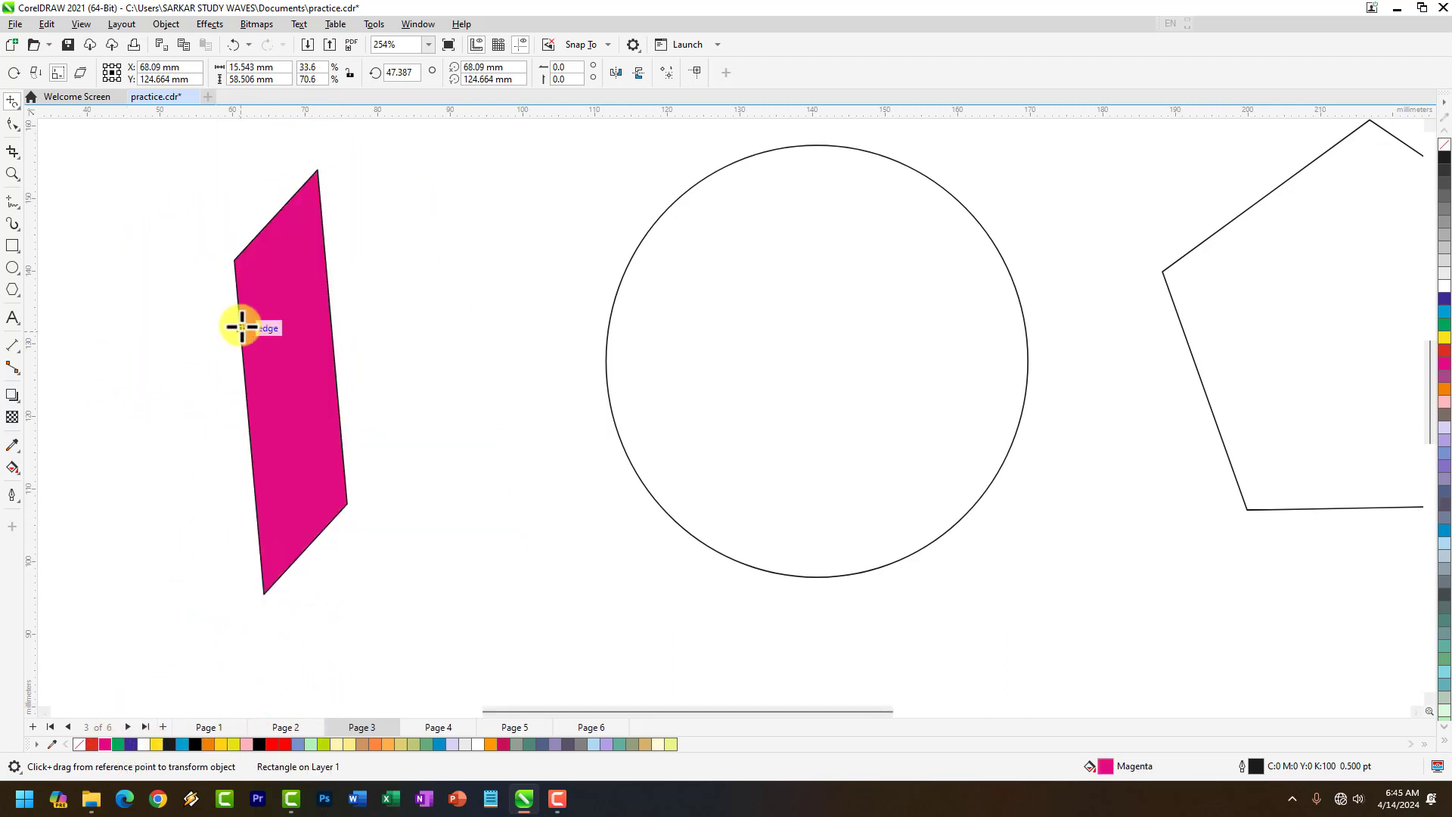
Step: Free-scale a copy of the magenta shape to about 21.7 × 43.1 mm and free-skew that copy to about 72.5 × 40.5 mm
drag(276, 328, 218, 428)
scroll(1150, 398, down, 3)
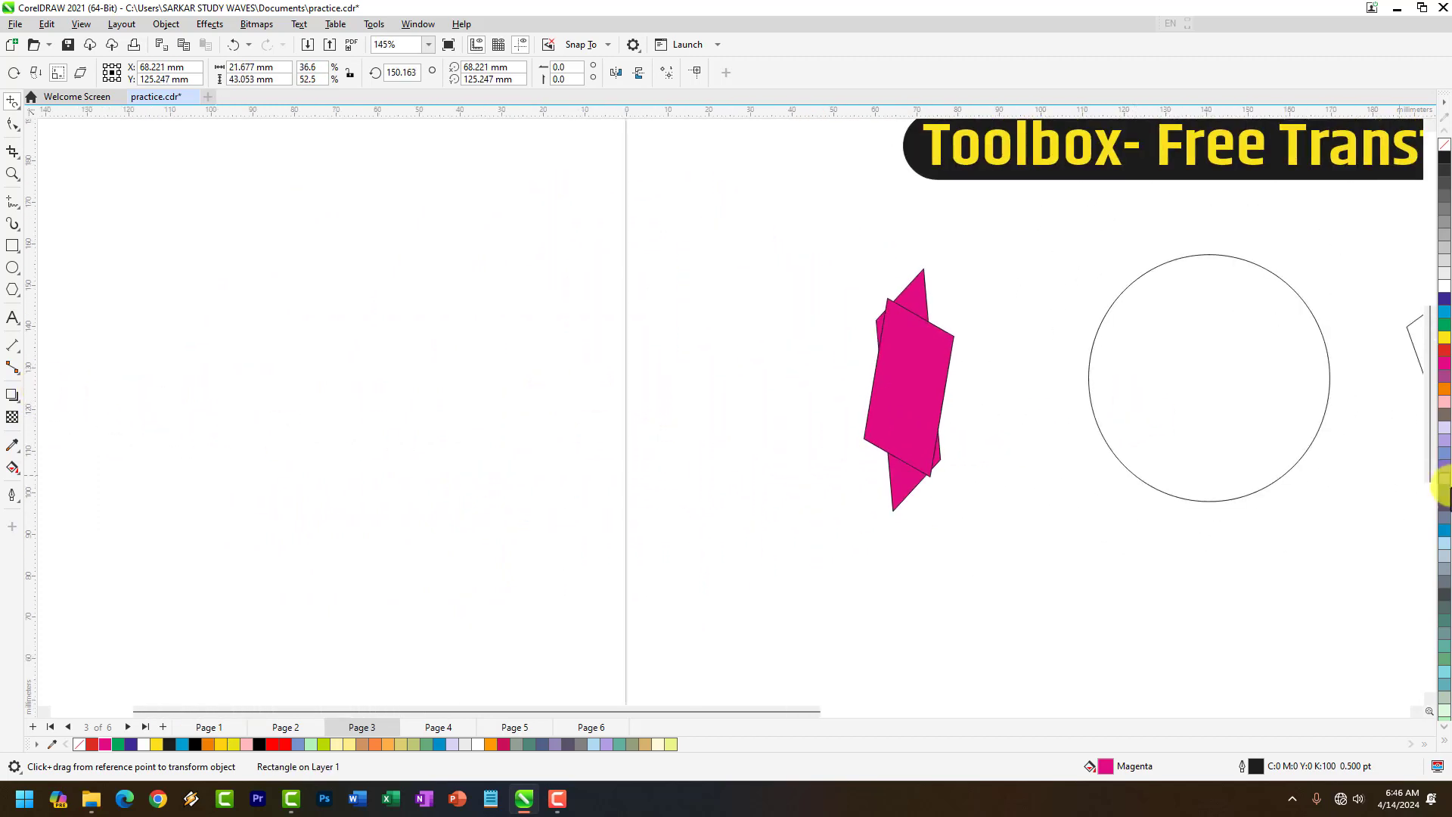
scroll(959, 431, up, 2)
scroll(739, 350, up, 2)
scroll(756, 288, down, 2)
scroll(859, 218, up, 1)
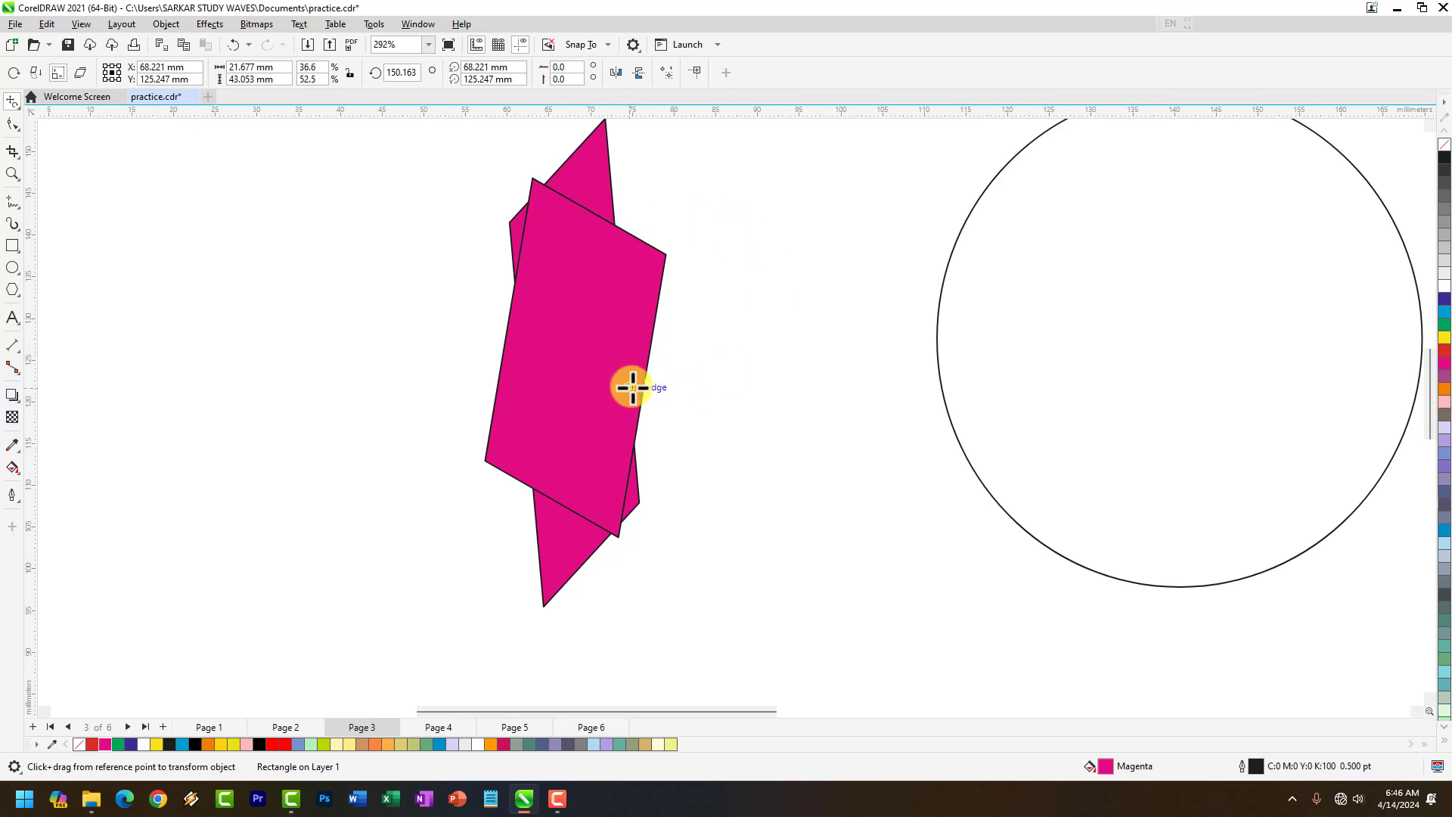
drag(592, 284, 535, 321)
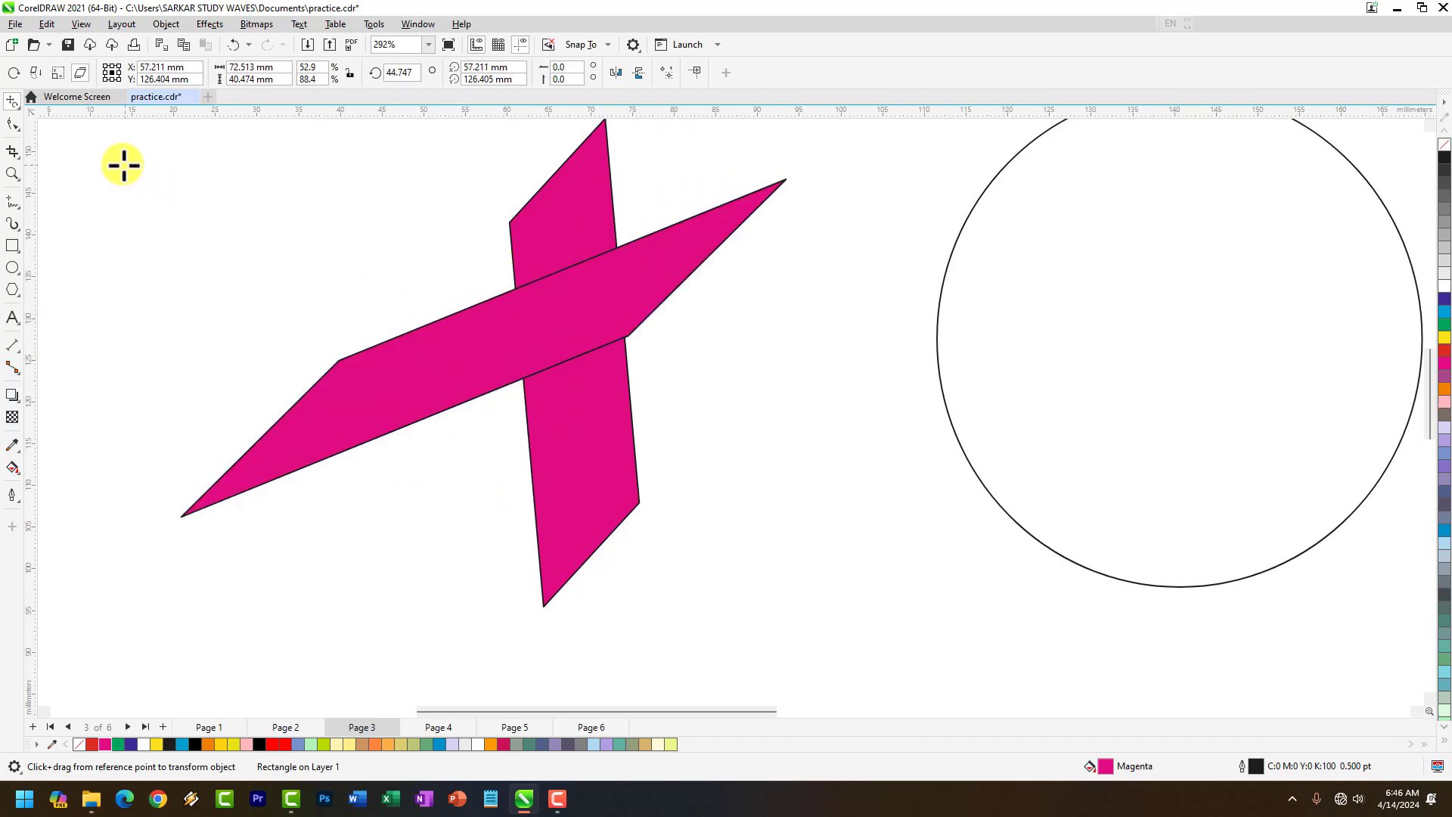
Step: Return to the Pick tool and move the skewed magenta copy about 10.5 mm right and 1.8 mm down across the upright shape
click(17, 104)
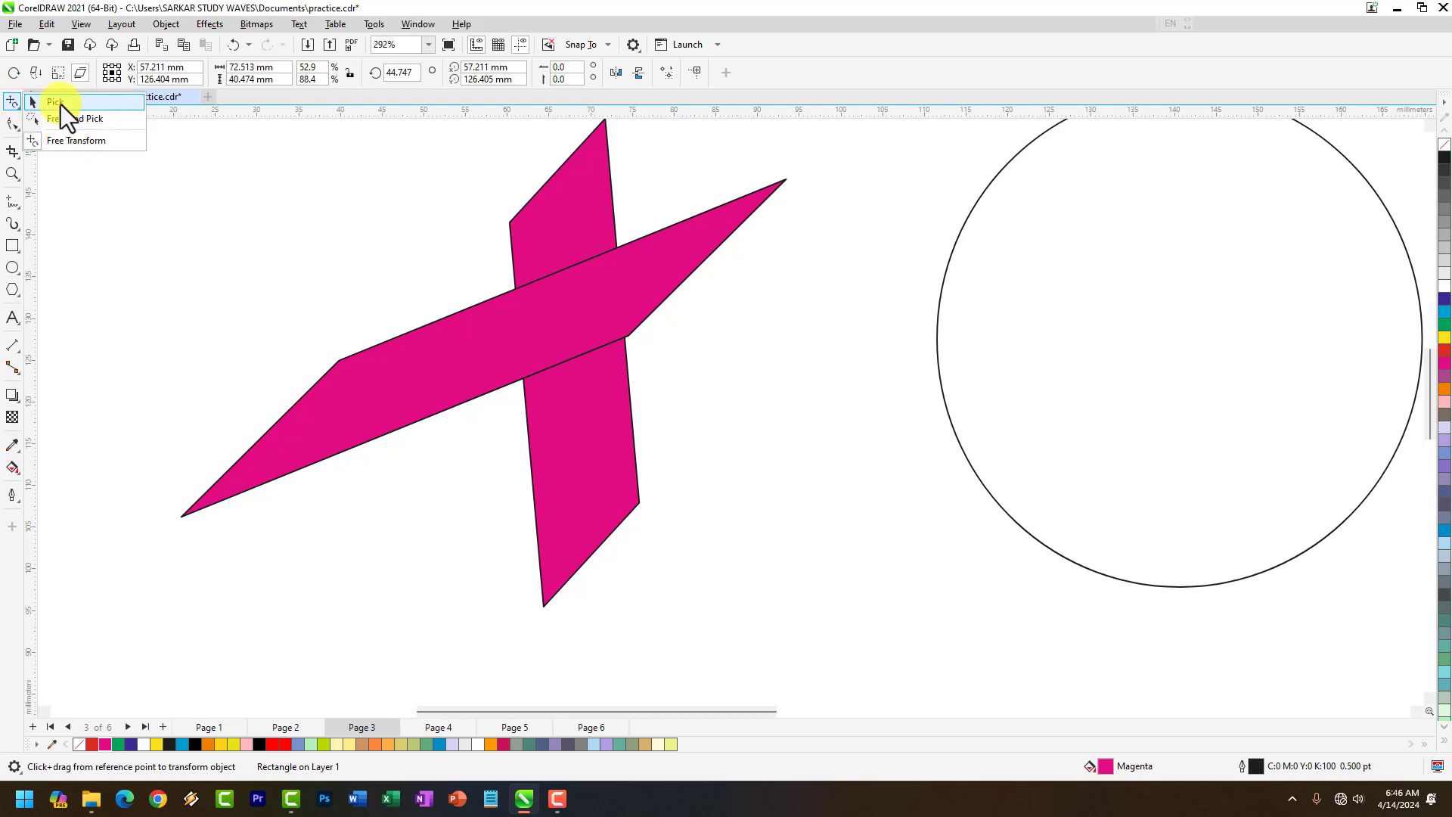
click(61, 104)
click(576, 311)
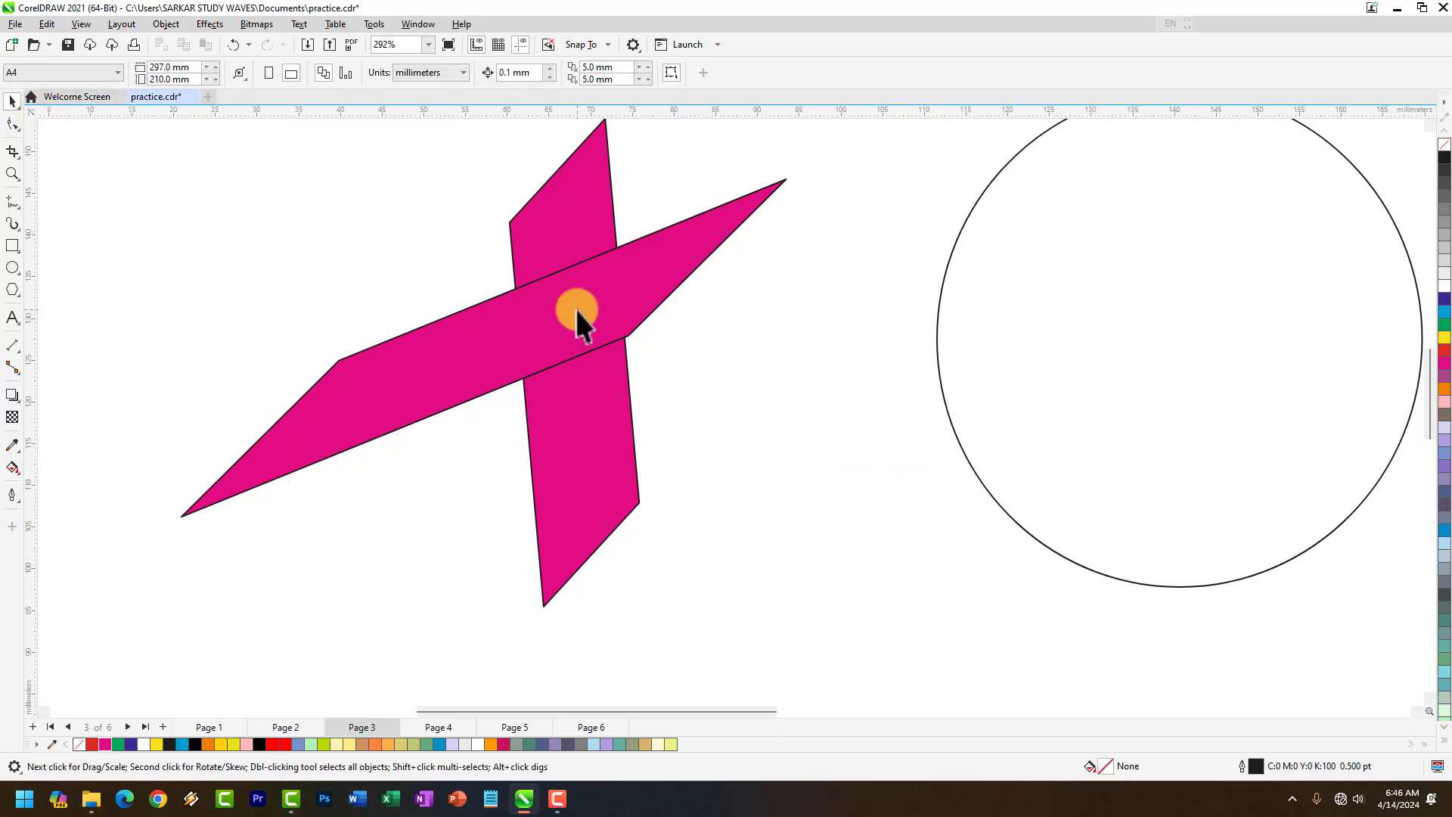
drag(575, 310, 662, 326)
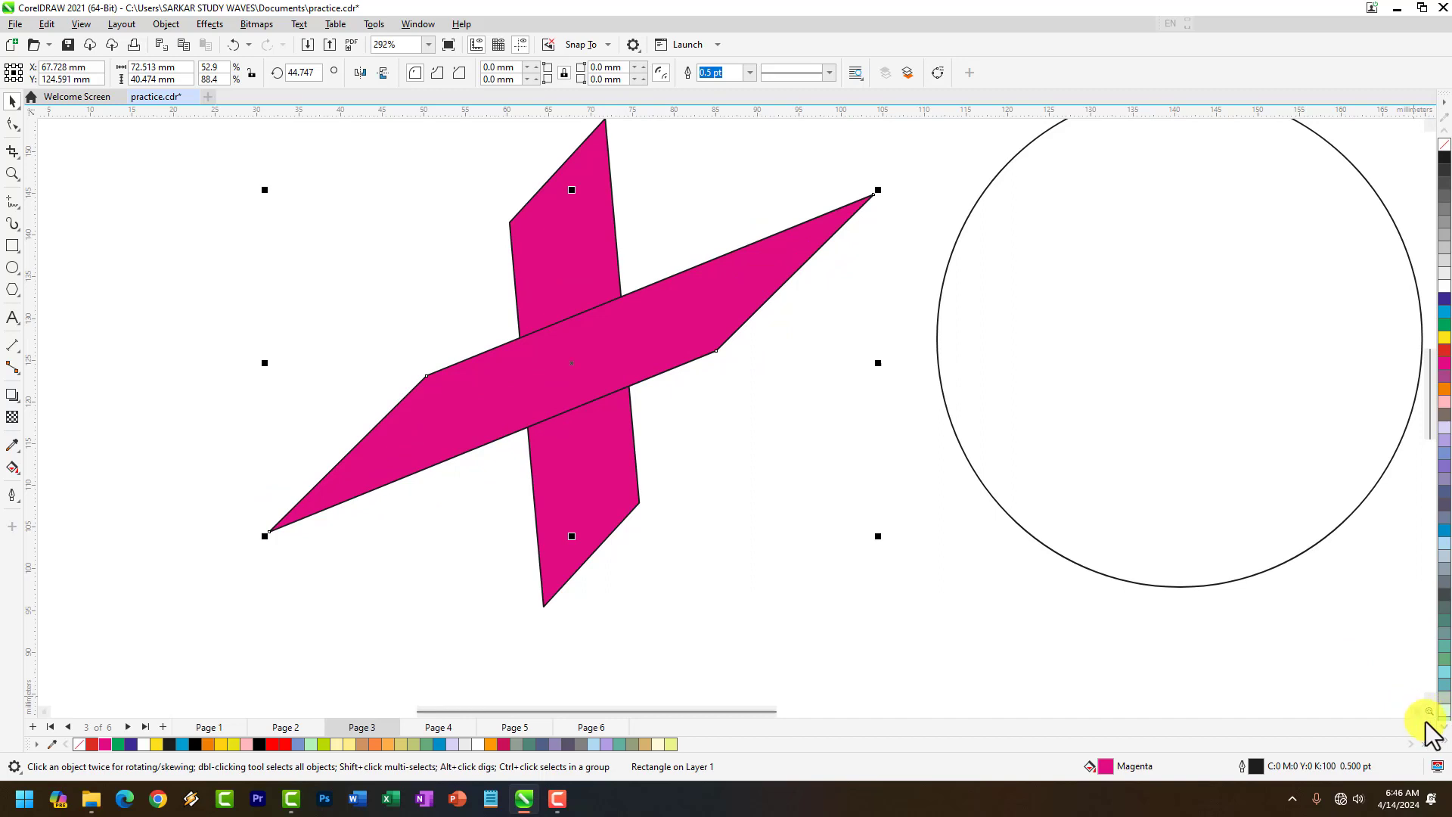
scroll(1426, 722, right, 5)
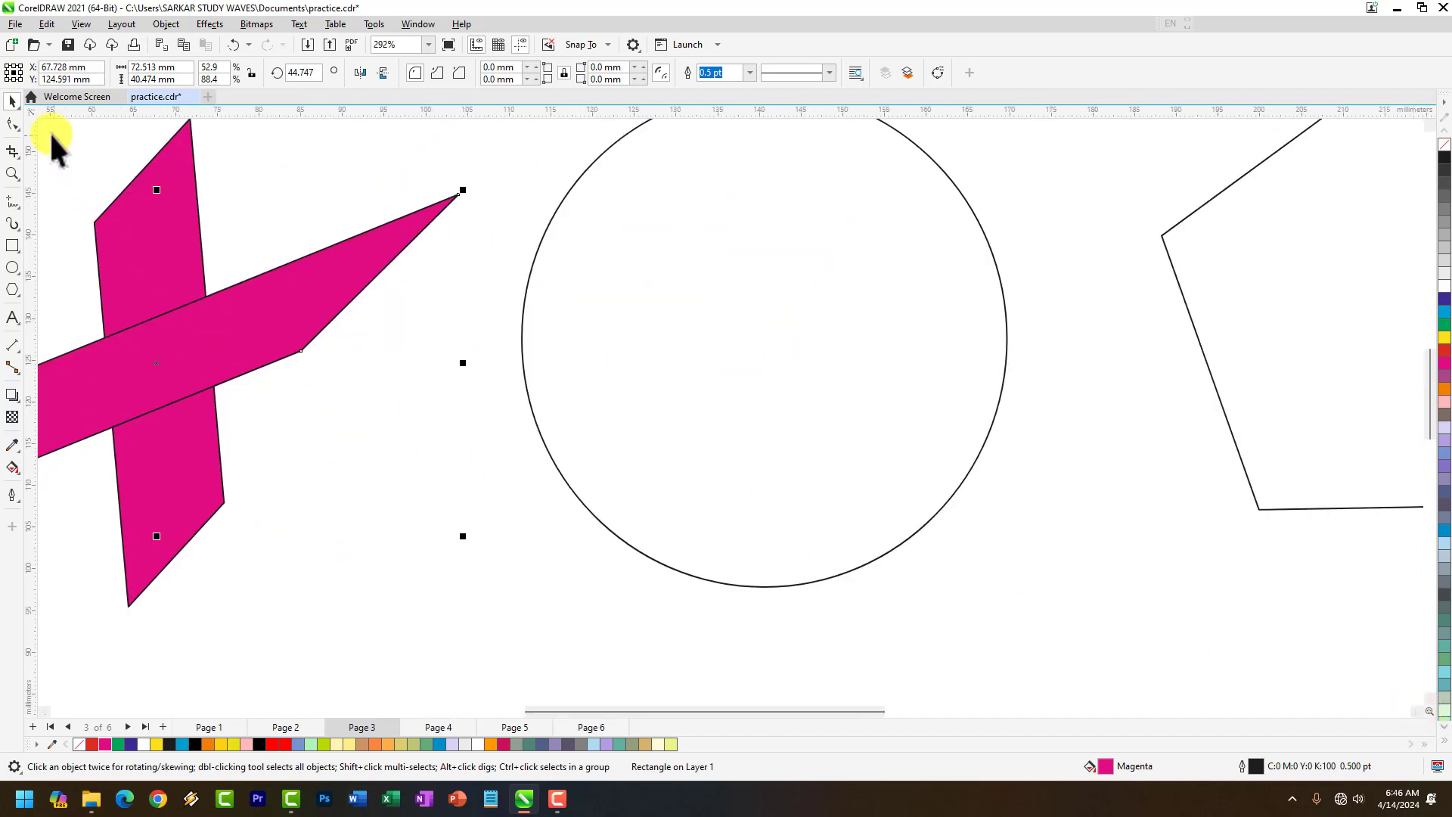
click(15, 101)
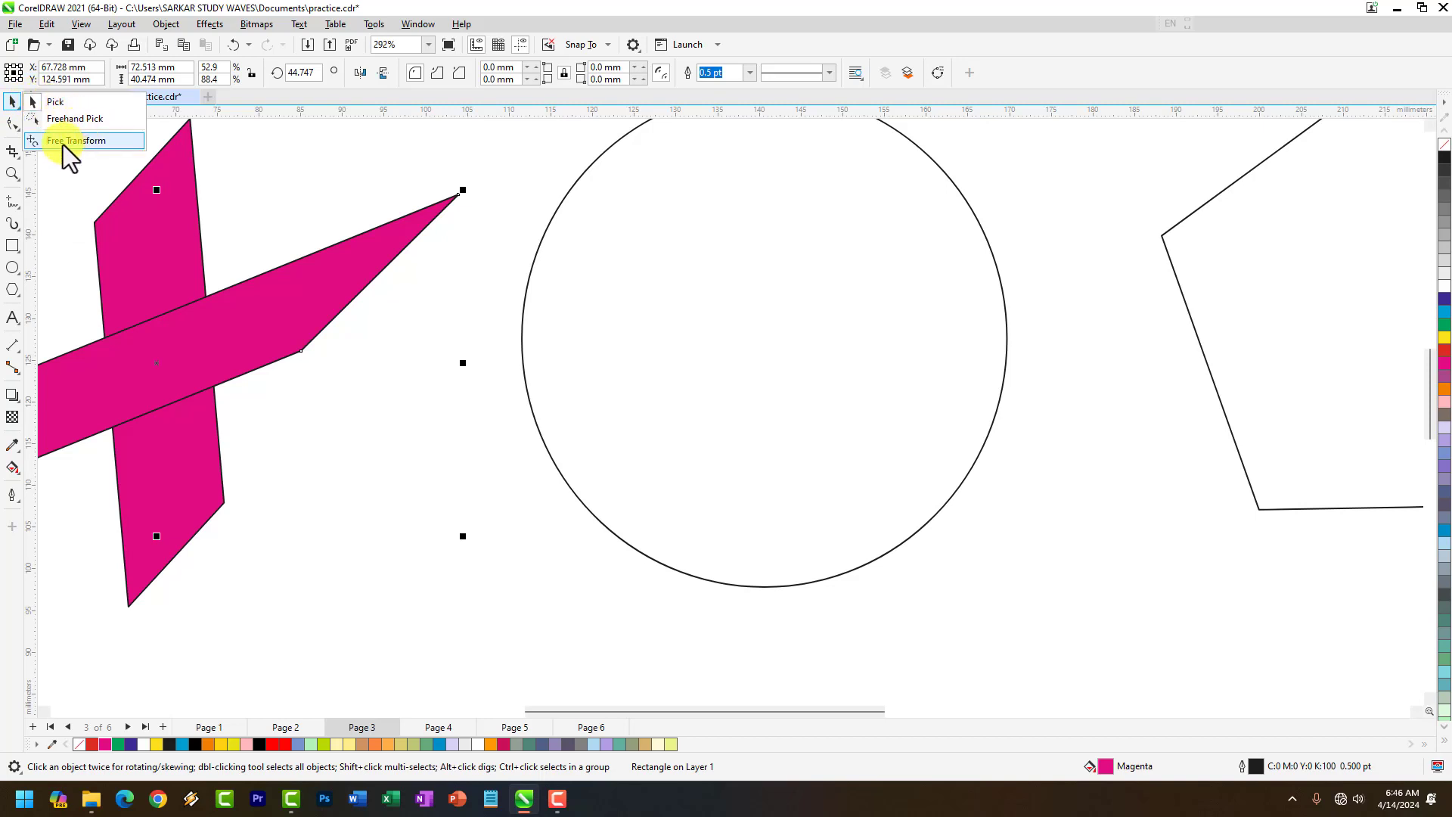
click(318, 471)
scroll(363, 453, down, 1)
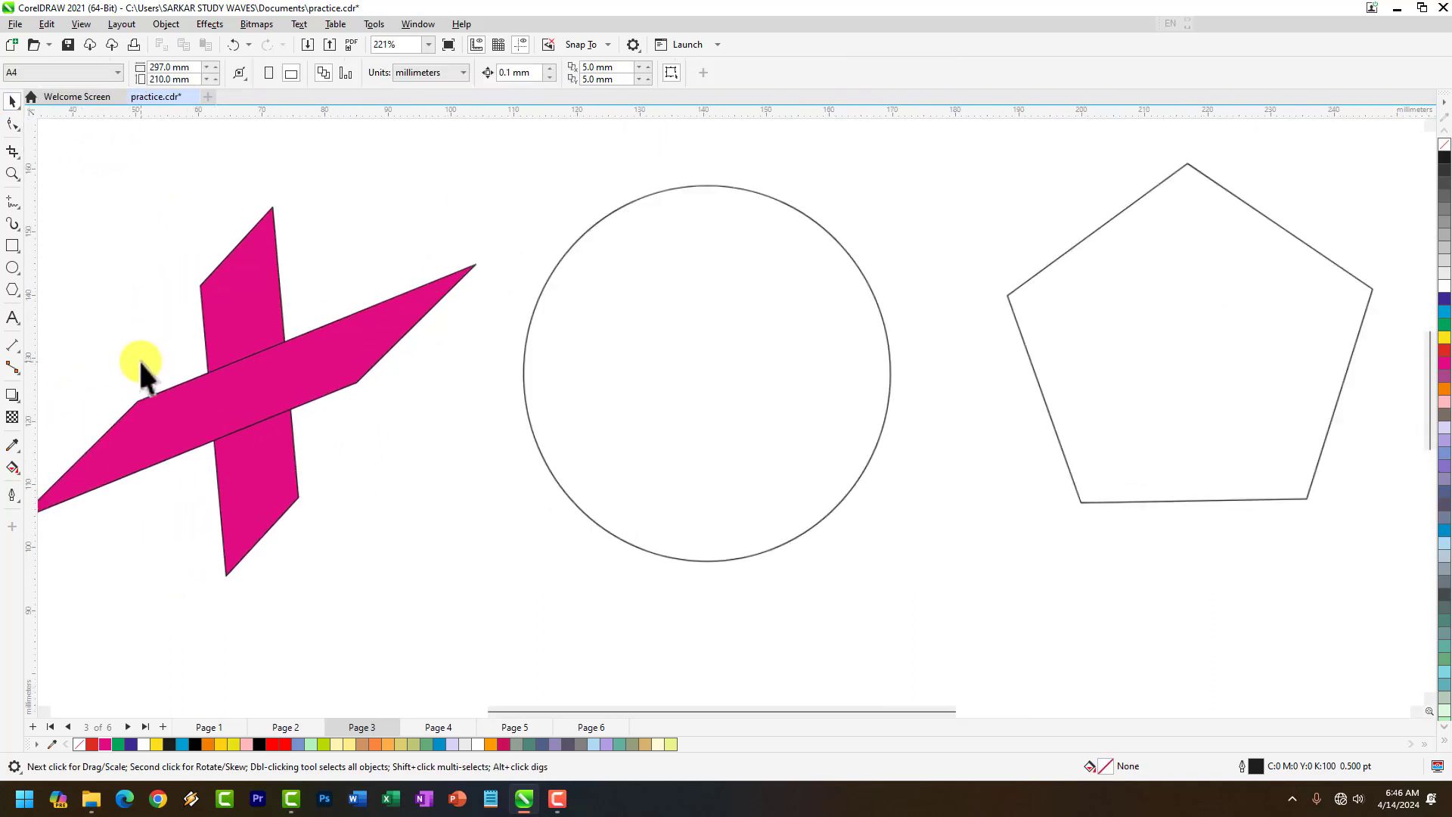
scroll(279, 406, up, 1)
scroll(279, 406, down, 1)
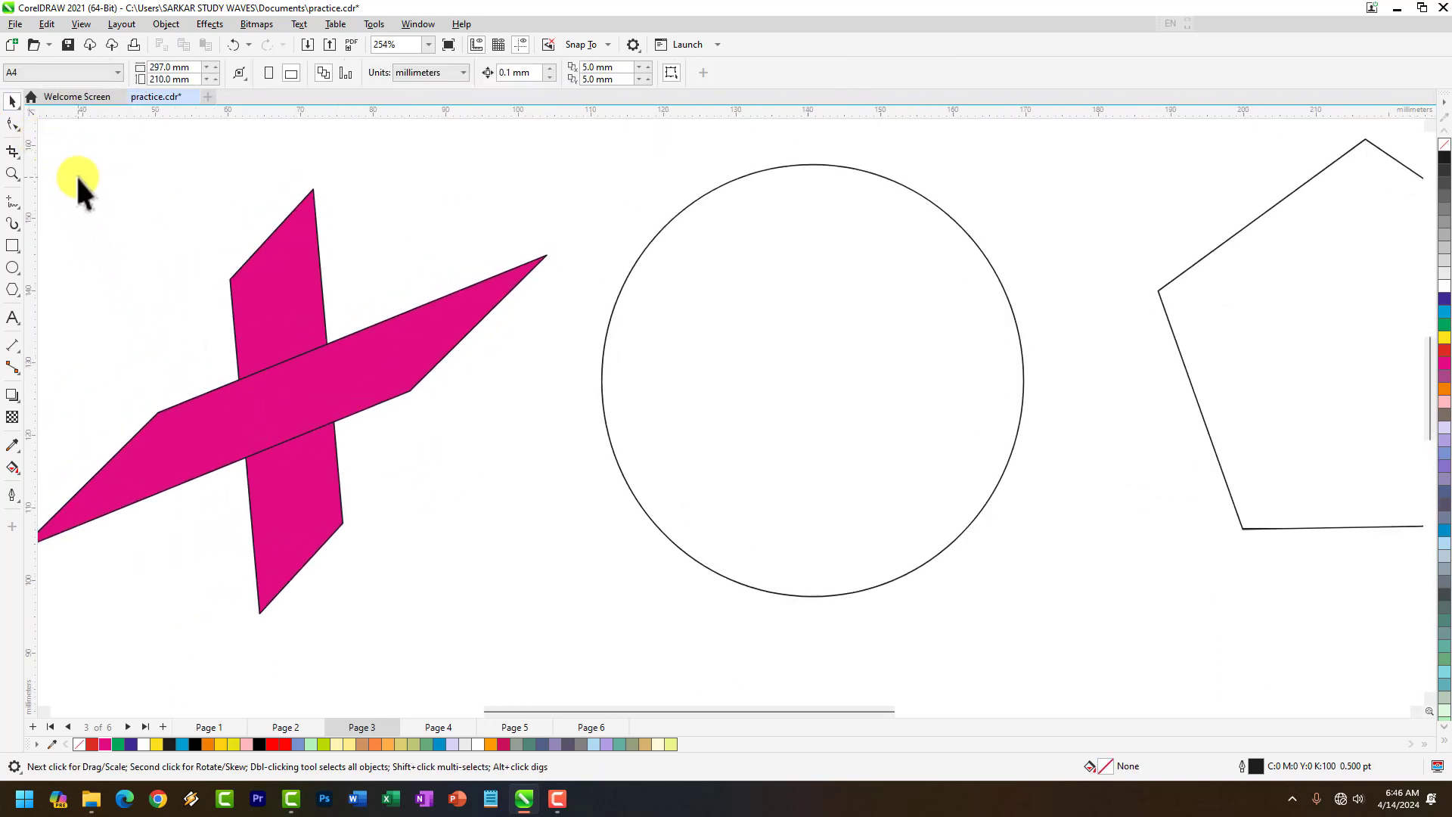